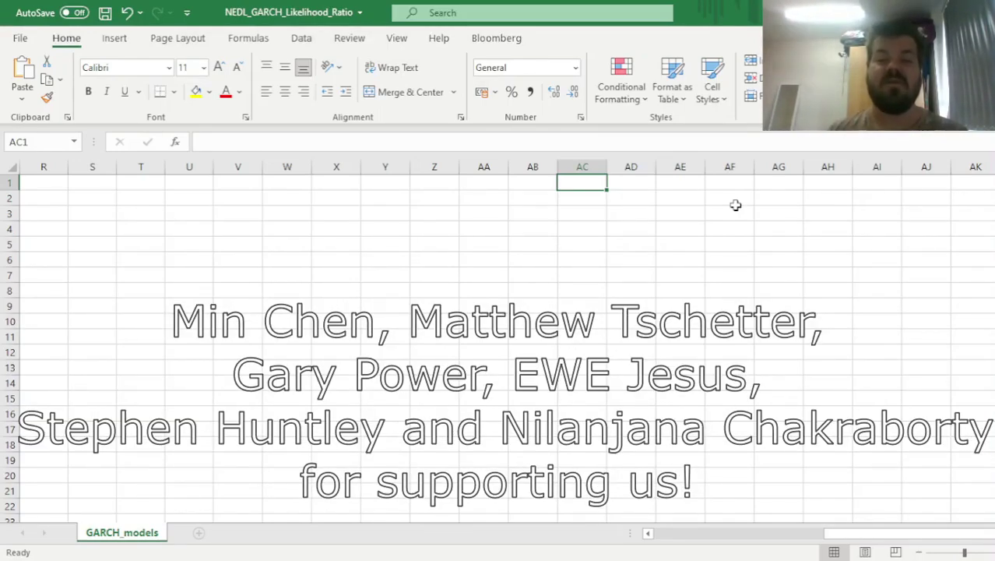
- Go to the start of the sheet and examine the list of volatility models in H3:H7
key("ctrl+Home")
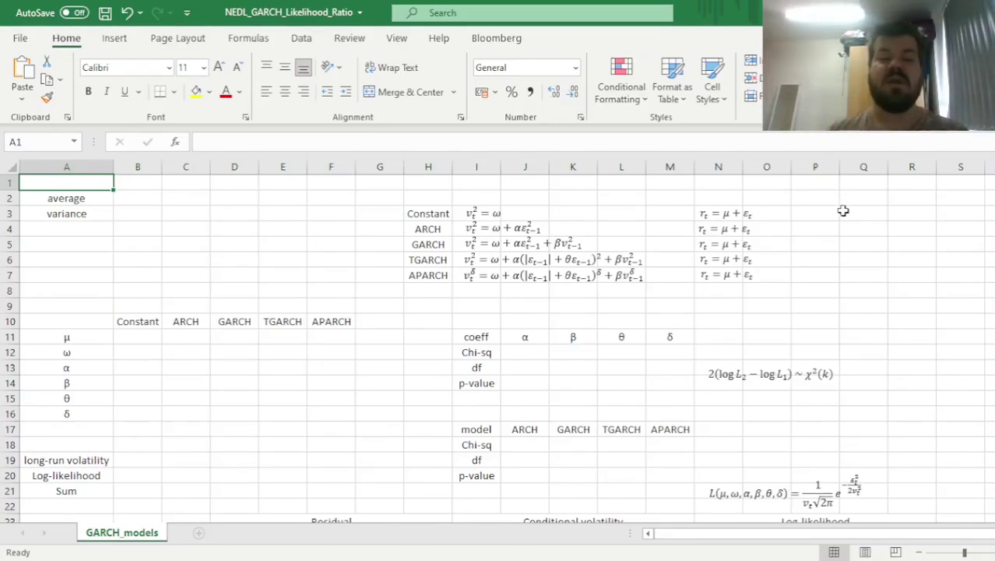
left_click_drag(412, 213, 420, 274)
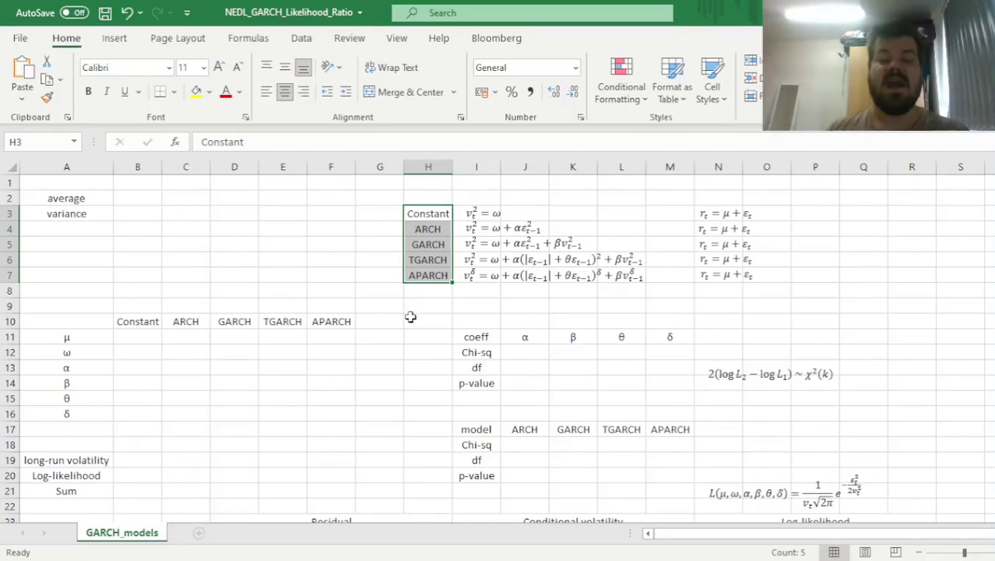
left_click_drag(419, 274, 426, 214)
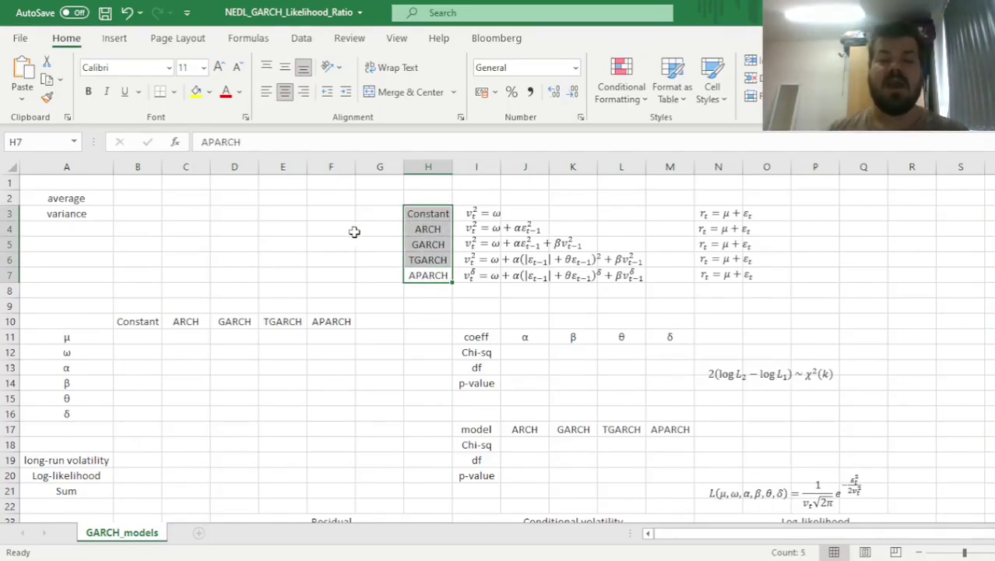
left_click(360, 226)
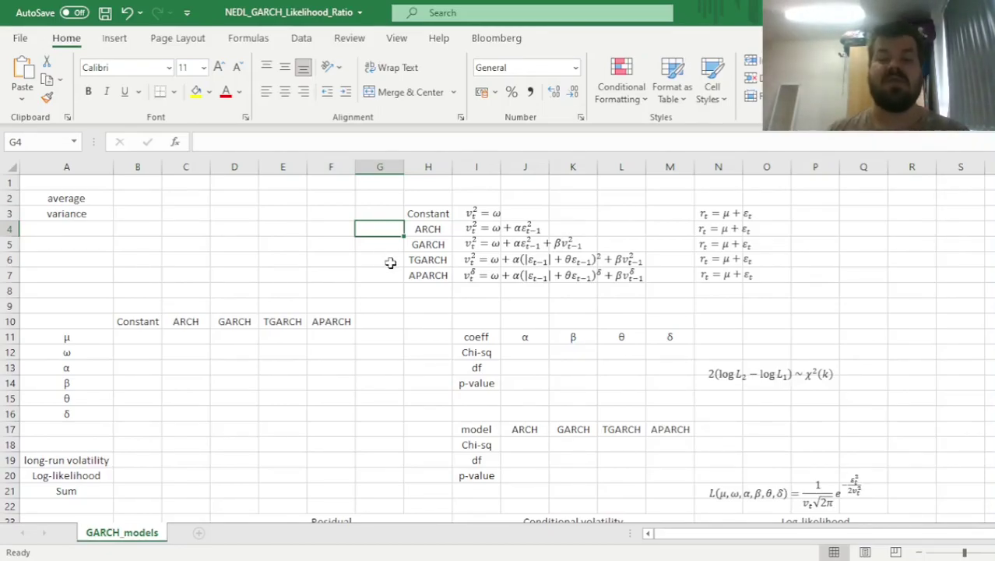
- Examine the likelihood ratio formula beside the test tables, including its factor 2, log-likelihood difference and chi-squared distribution with k degrees of freedom
scroll(413, 307, "down", 1)
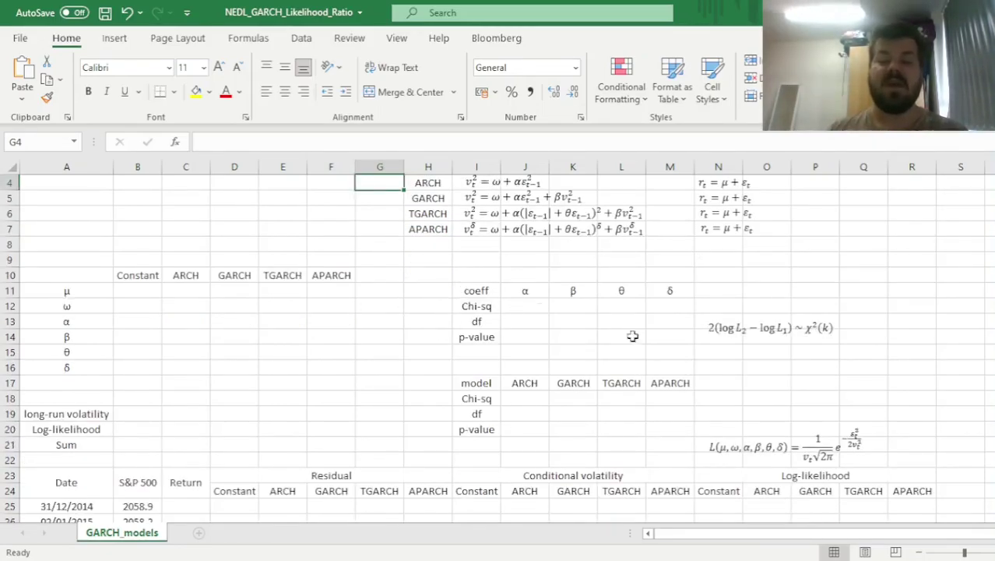
left_click(755, 332)
double_click(755, 333)
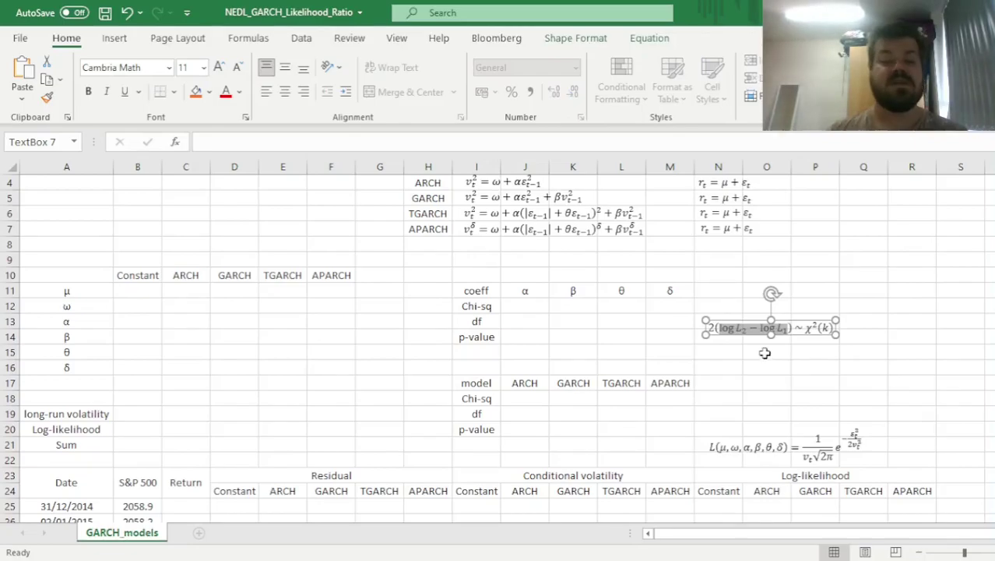
left_click(765, 352)
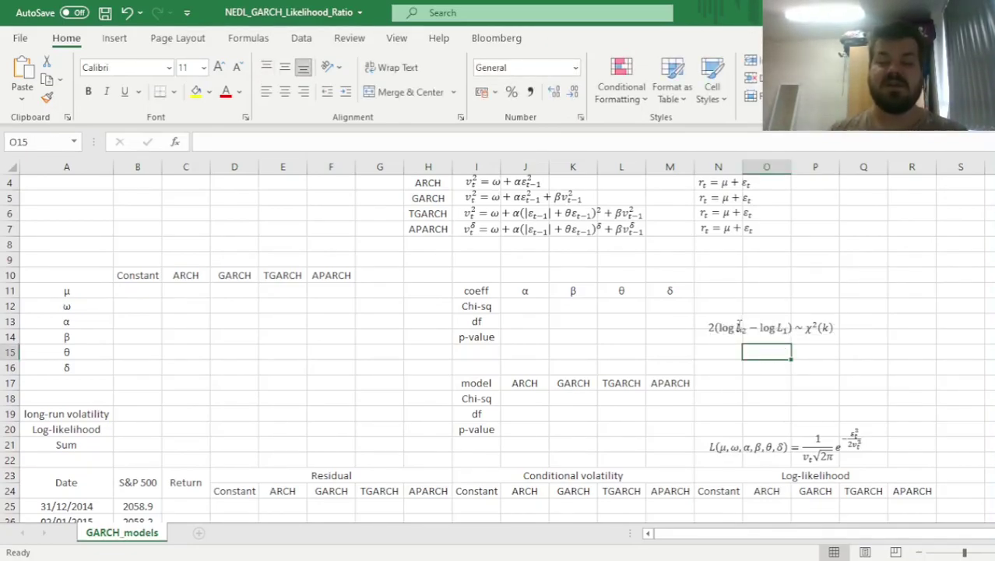
left_click(711, 328)
left_click(710, 328)
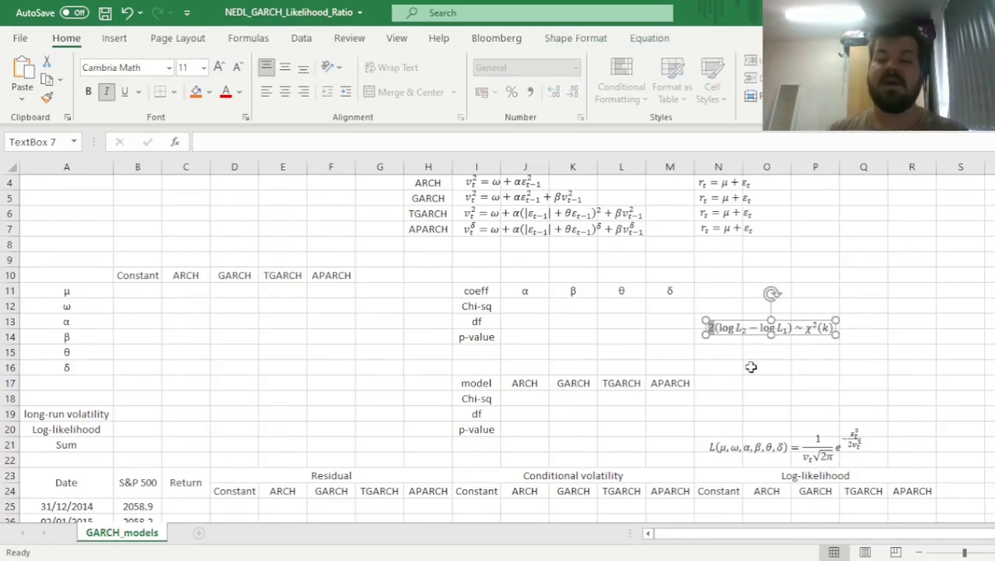
left_click_drag(794, 328, 848, 330)
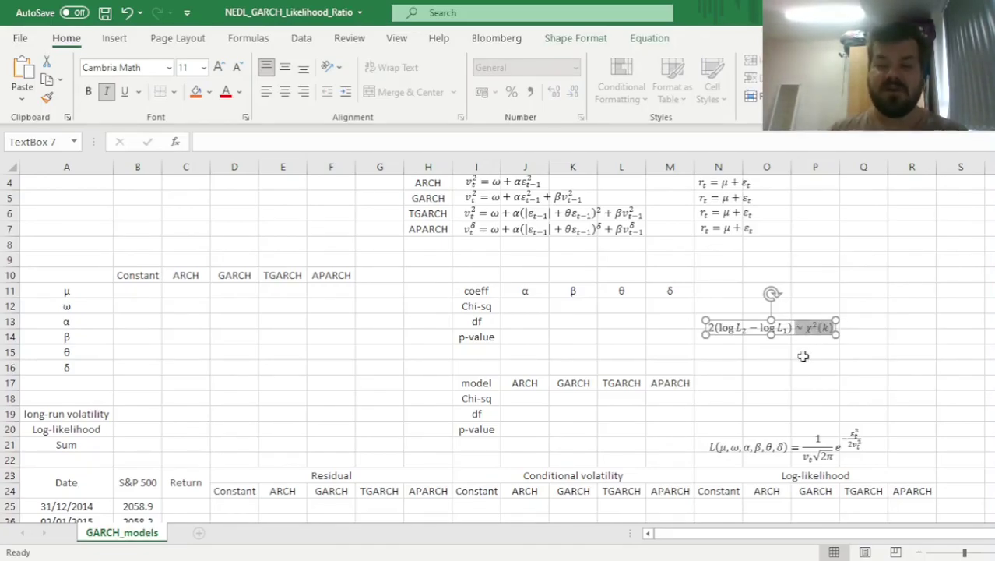
left_click(824, 328)
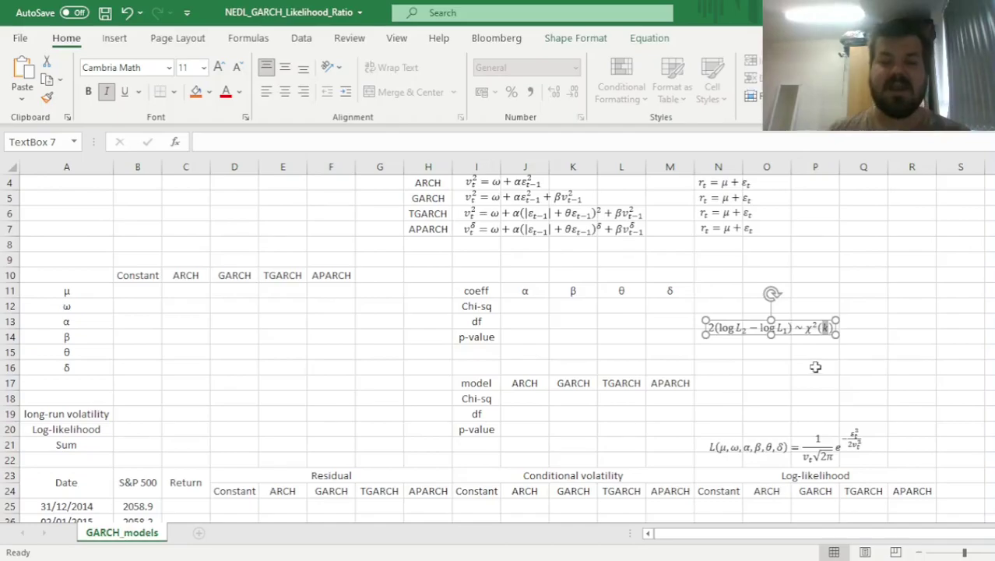
scroll(542, 284, "up", 1)
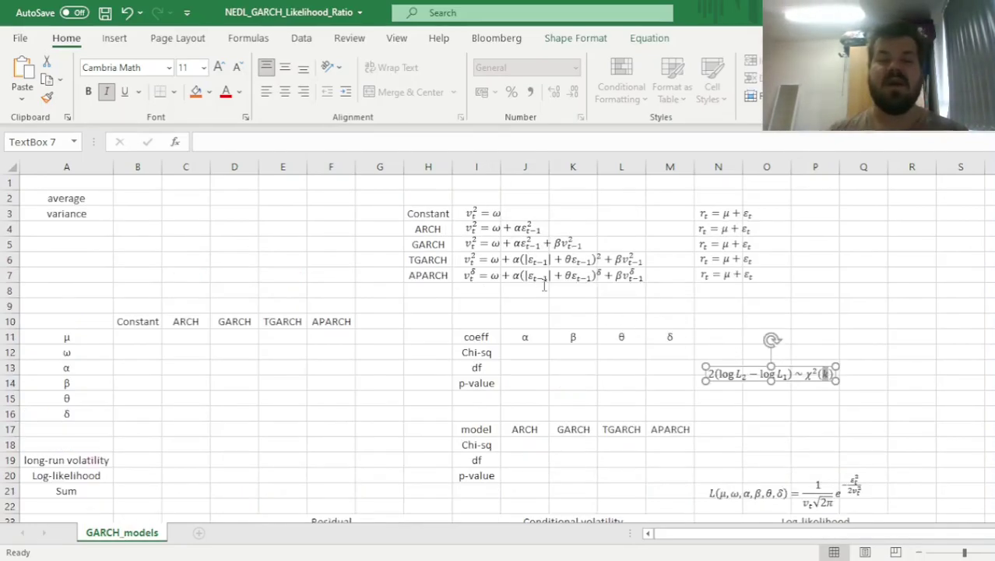
- Compare the TGARCH and APARCH variance equations and review the ARCH to APARCH models in H4:H7
left_click(440, 257)
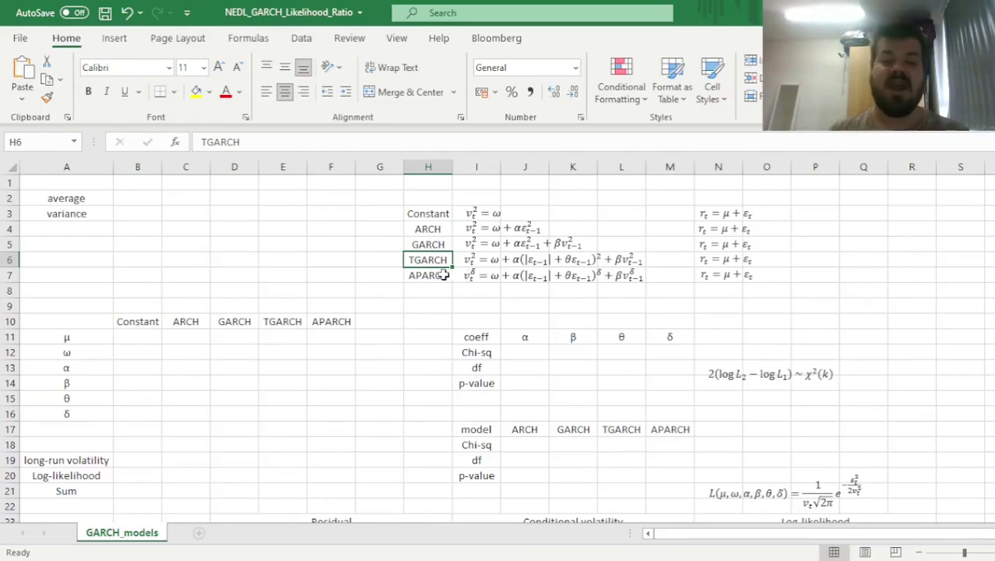
left_click(468, 274)
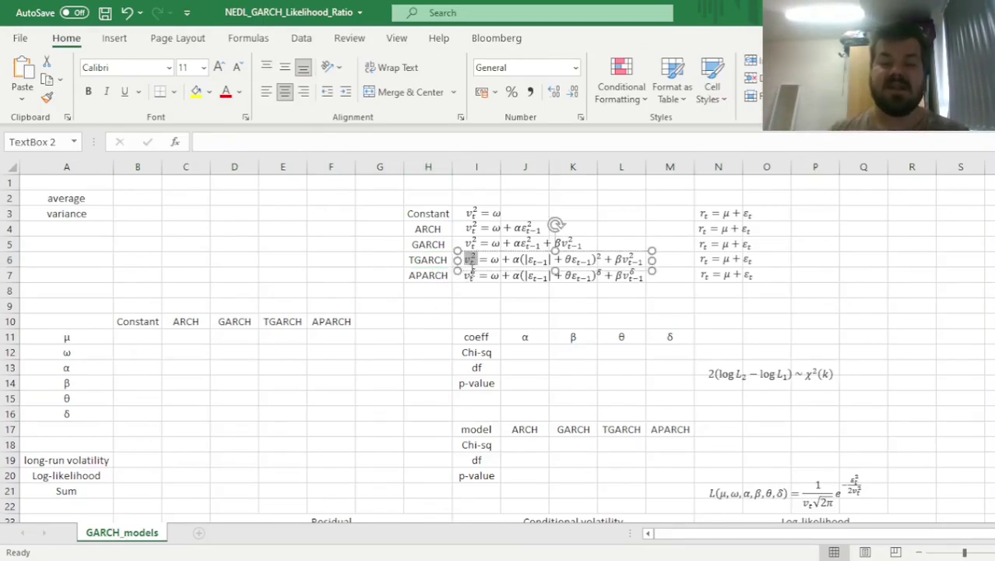
double_click(472, 274)
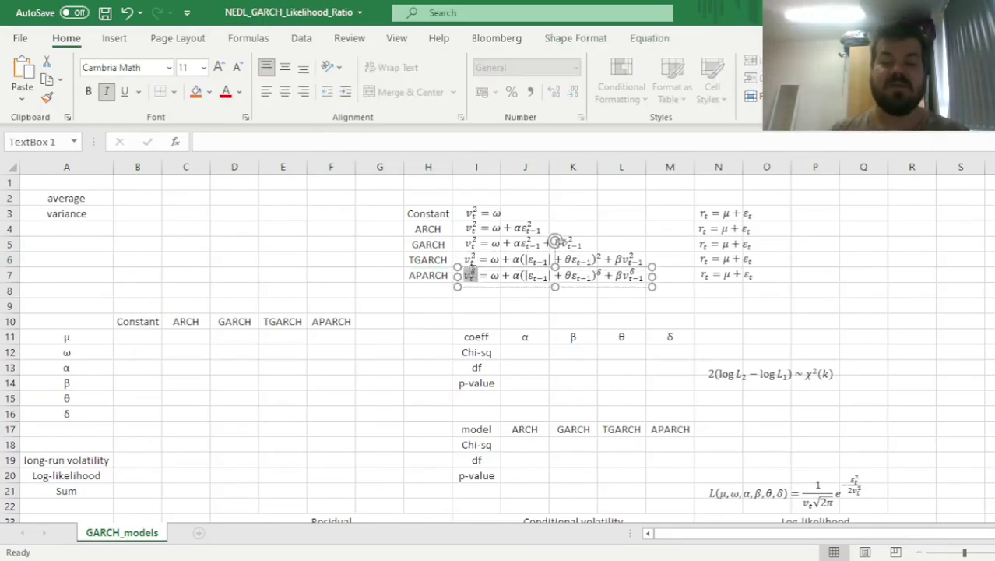
left_click(433, 274)
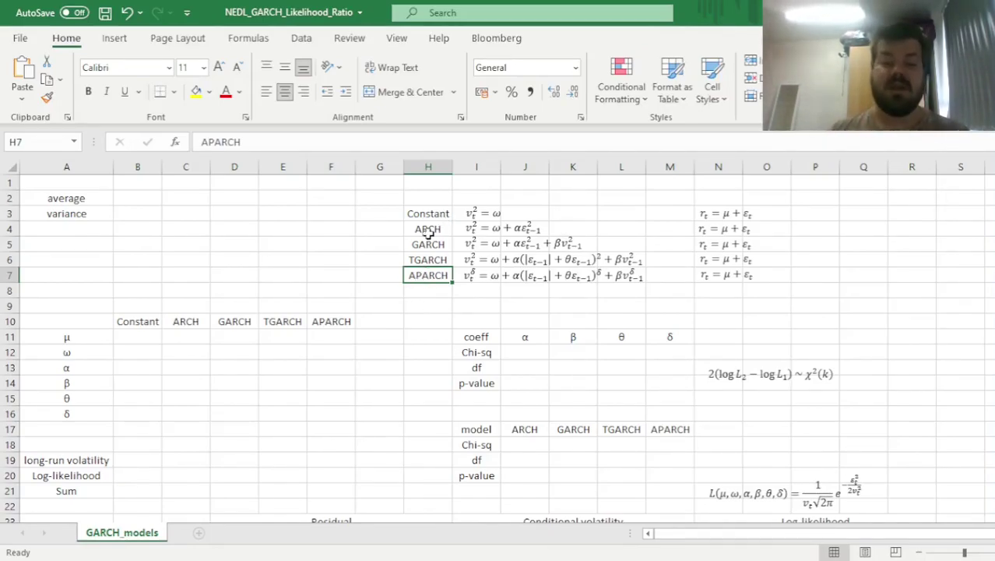
left_click_drag(428, 228, 425, 279)
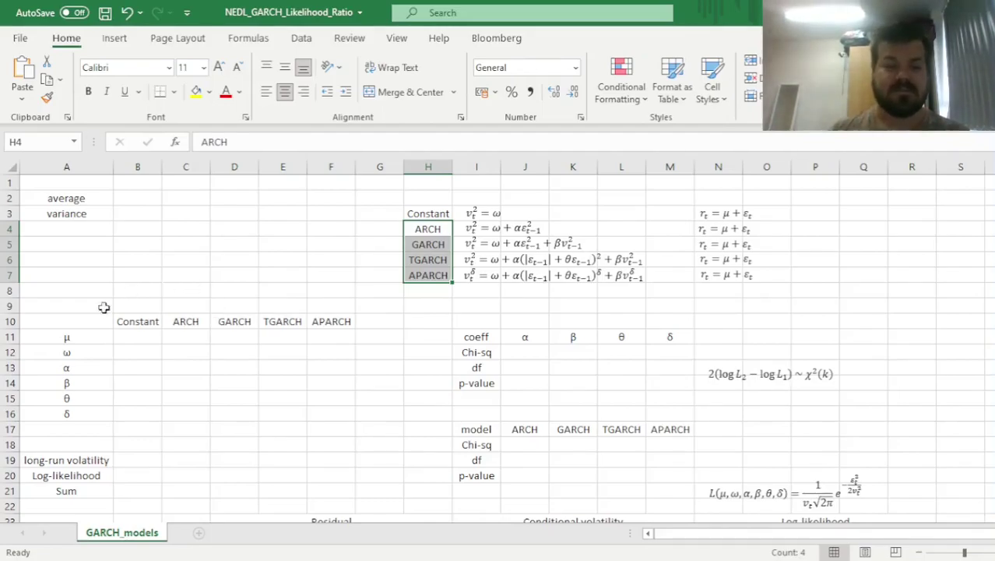
- Examine the Date and S&P 500 price columns from row 25 to the end of the data
scroll(83, 342, "down", 5)
left_click(82, 319)
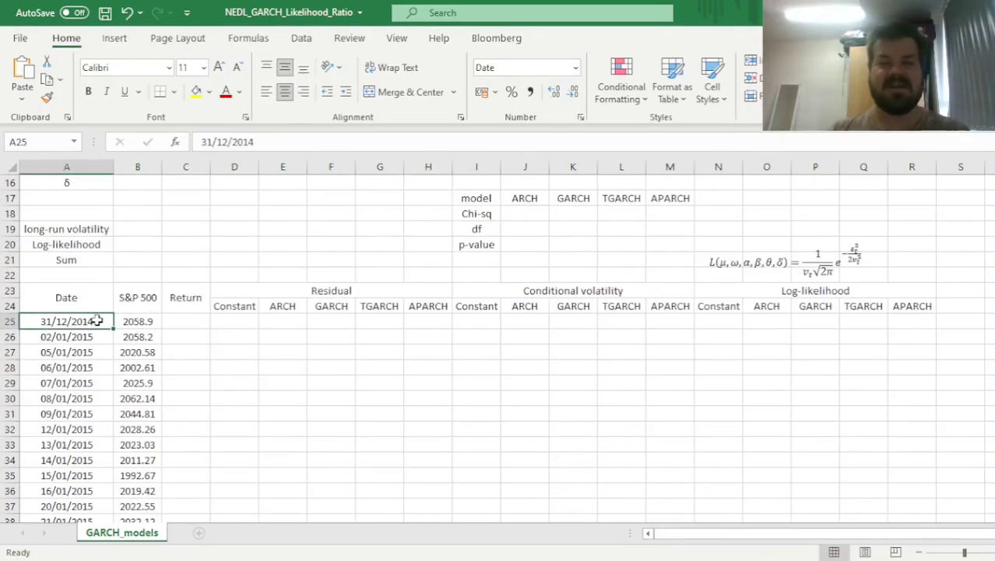
key("Right")
key("Up")
key("Down")
key("Left")
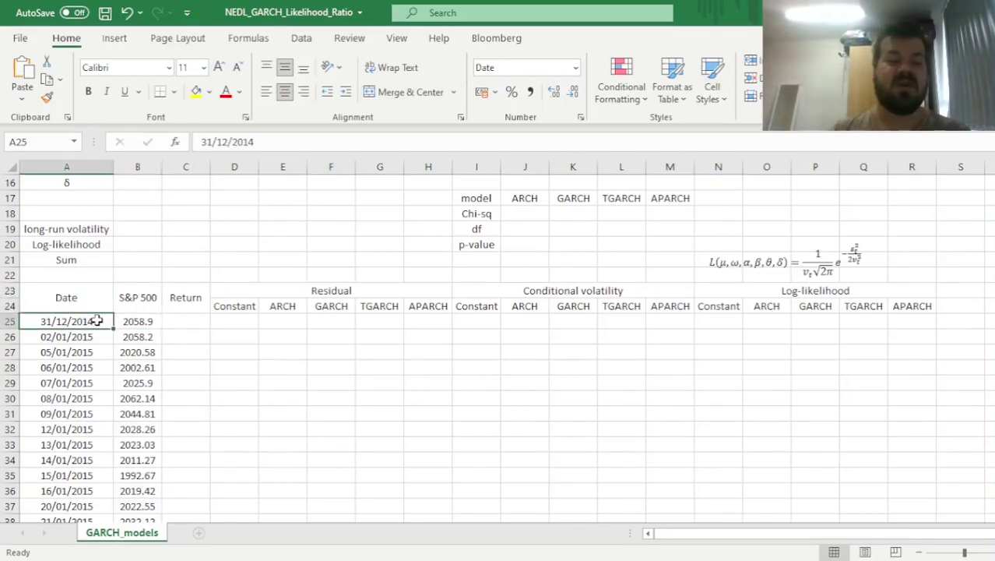
key("ctrl+Down")
key("ctrl+Up")
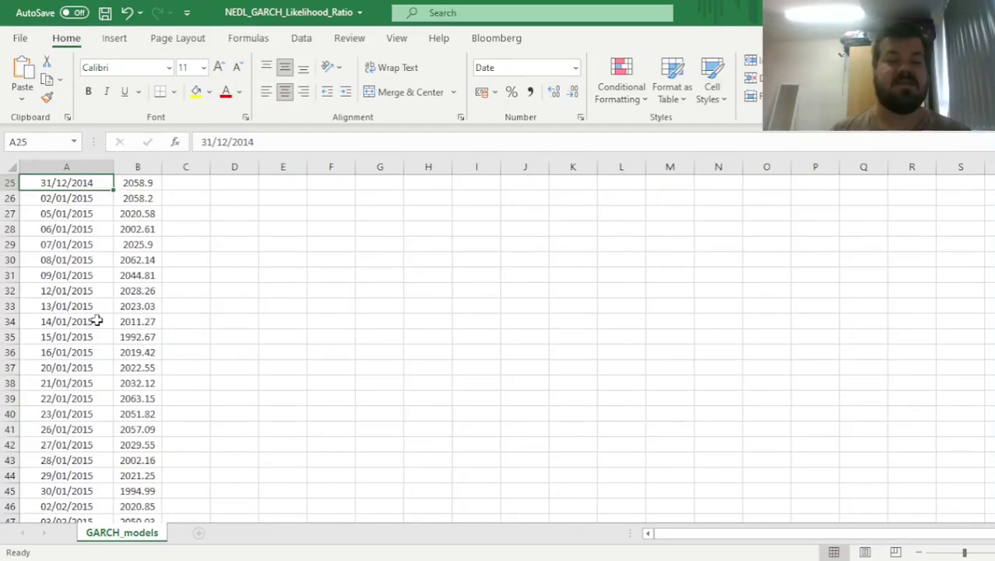
- Calculate the first daily S&P 500 return in C26 with the formula =B26/B25-1
scroll(97, 321, "up", 2)
left_click(187, 268)
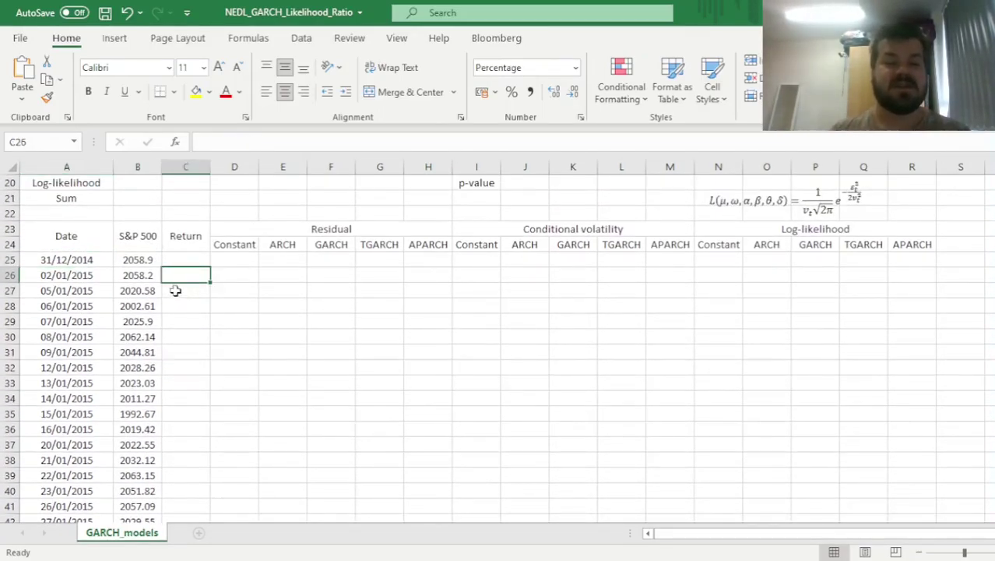
scroll(182, 294, "up", 4)
type("=")
key("Left")
type("/")
key("Left")
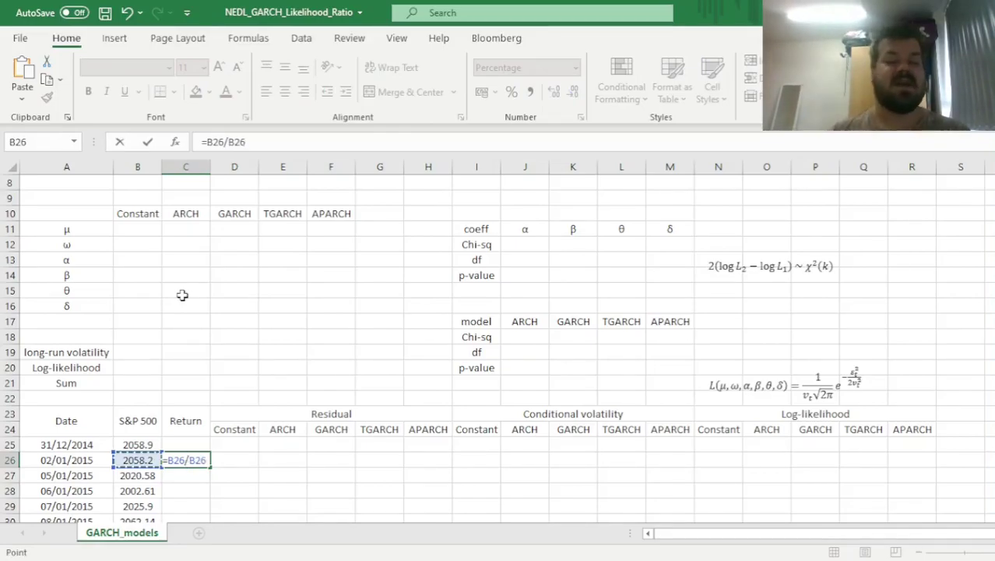
key("Up")
type("-1")
key("ctrl+Return")
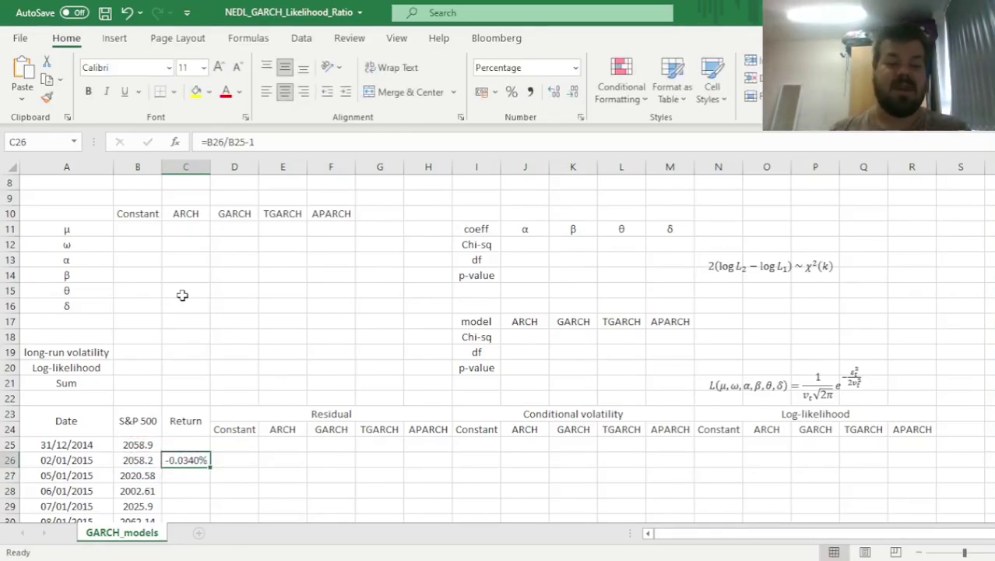
- Fill the return formula from C26 down the Return column to the last date in row 1283
scroll(182, 294, "down", 5)
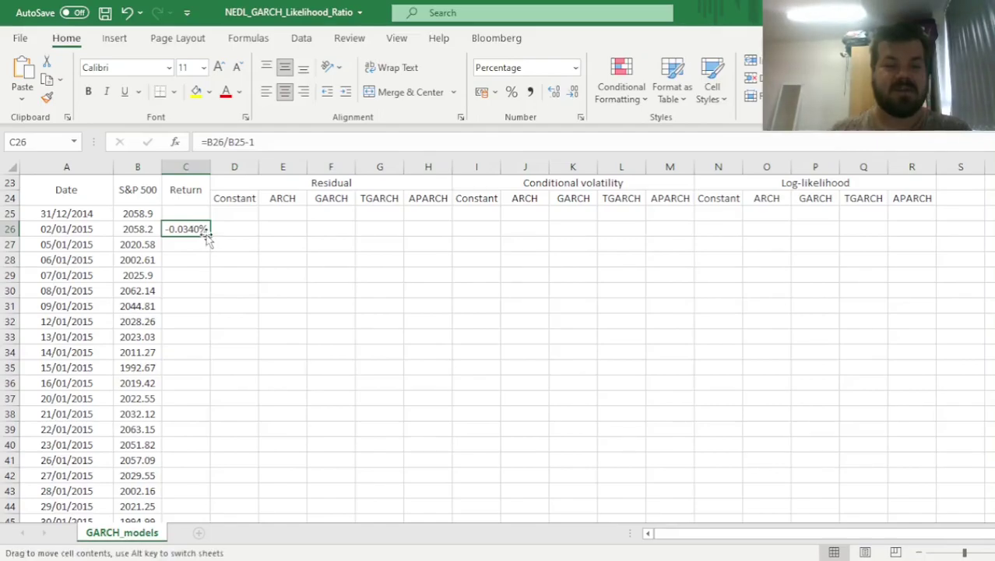
left_click(209, 236)
double_click(209, 235)
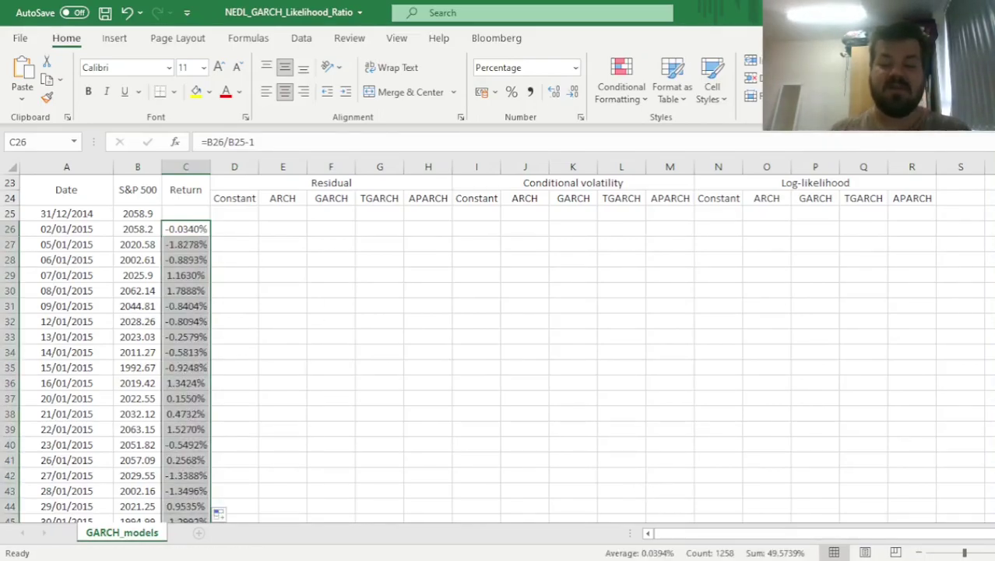
- Calculate the average return in B2 with the formula =AVERAGE(C26:C1283)
left_click(104, 243)
key("Up")
key("Up")
key("Up")
key("Up")
key("Up")
key("Up")
key("Up")
key("Up")
key("Up")
key("Up")
key("Up")
key("Up")
key("Up")
key("Up")
key("Up")
key("Up")
key("Up")
key("Up")
key("Up")
key("Up")
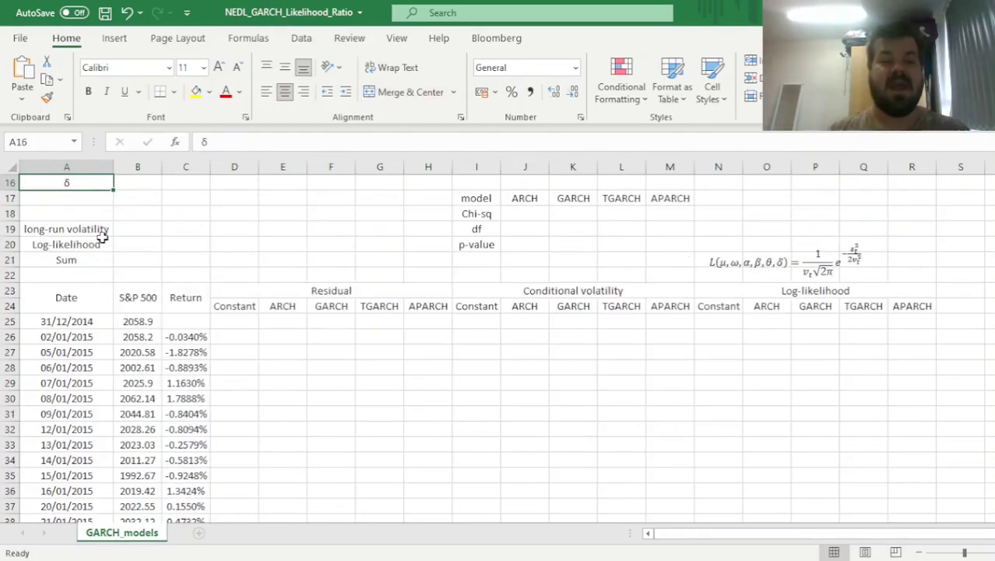
key("Right")
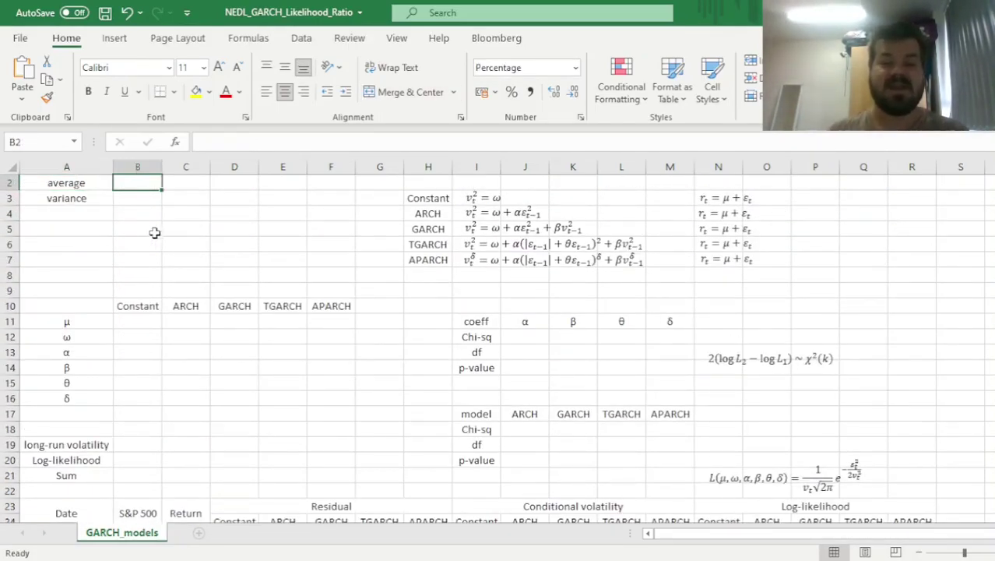
scroll(150, 230, "up", 1)
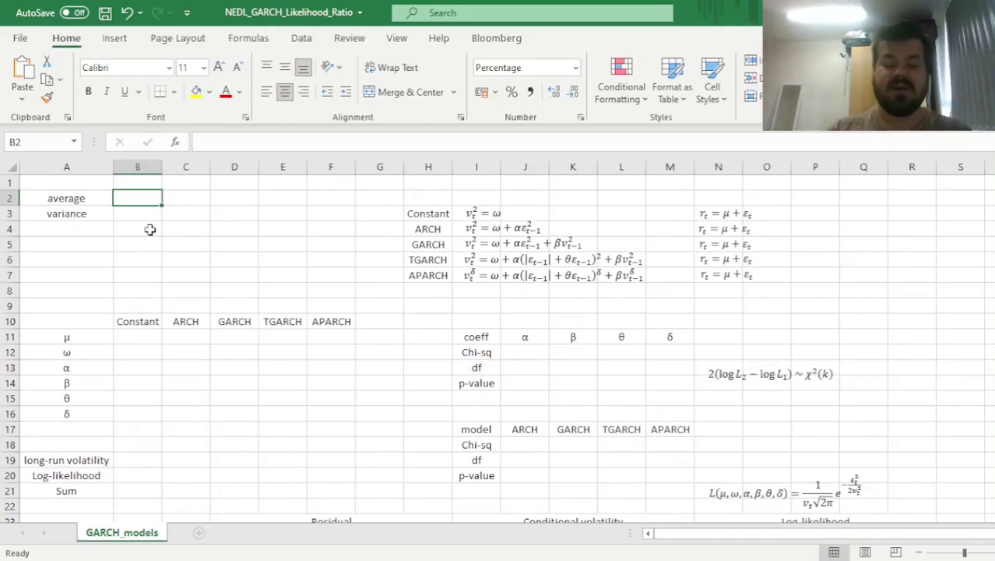
type("=AVERAGE(")
scroll(187, 246, "down", 2)
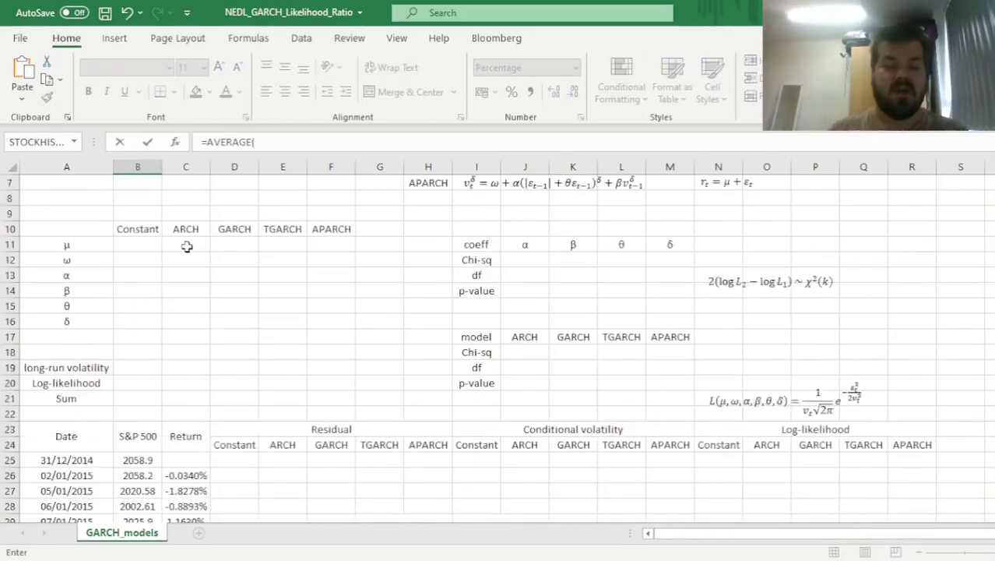
scroll(191, 327, "down", 3)
left_click(198, 329)
key("ctrl+shift+Down")
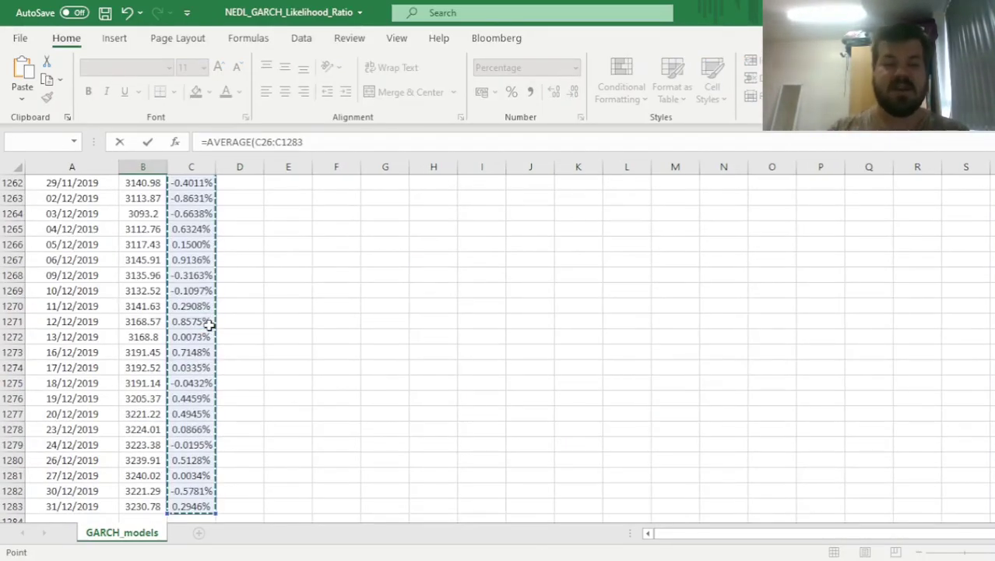
key("ctrl+Return")
scroll(209, 326, "up", 1)
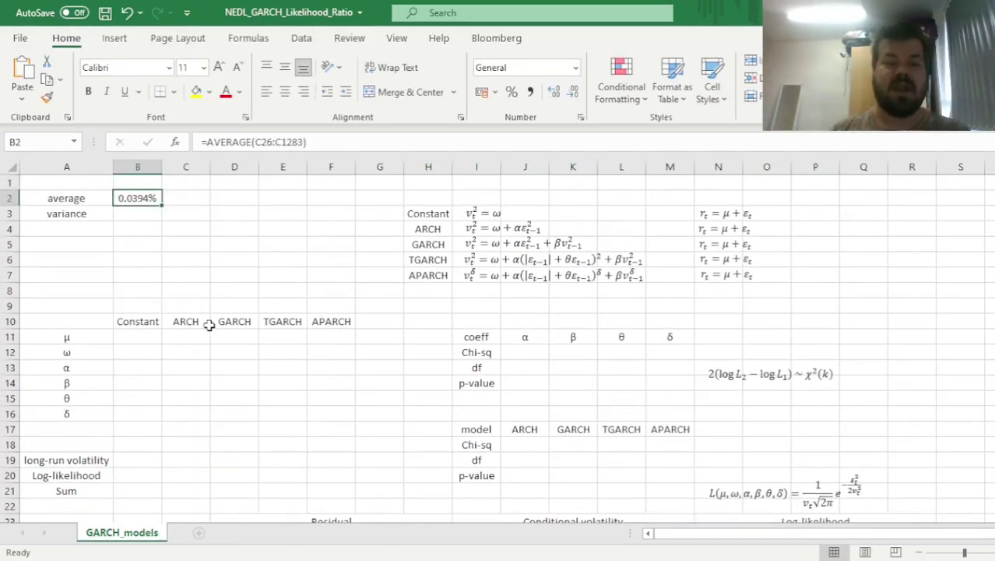
- Calculate the sample variance of the returns in B3 with the formula =VAR.S(C26:C1283)
left_click(725, 213)
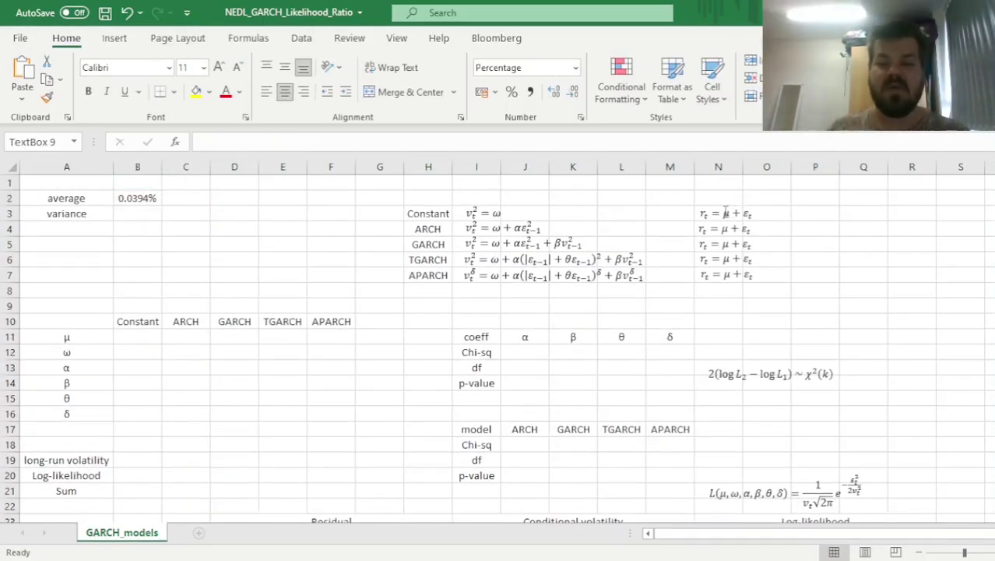
left_click(146, 214)
type("=")
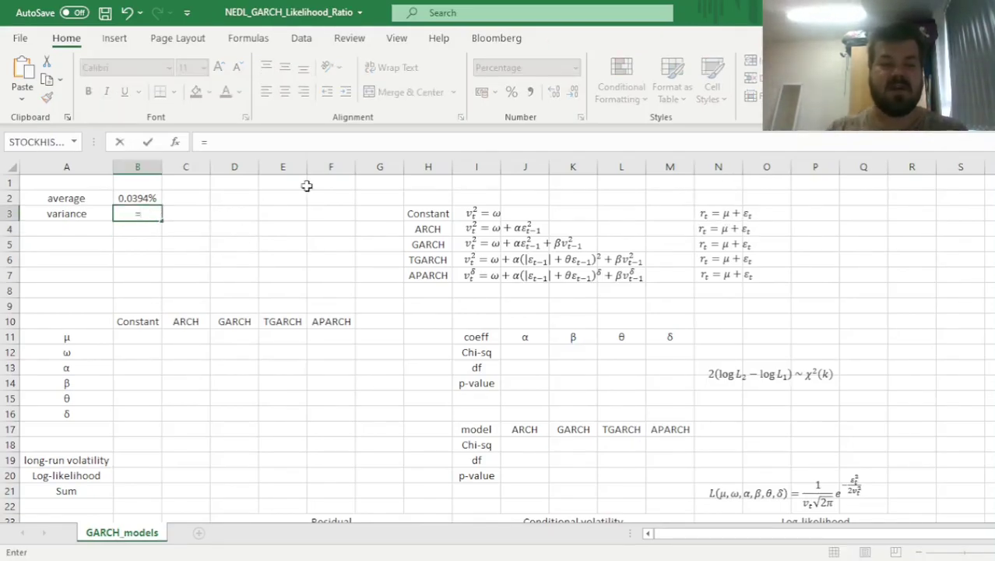
type("VAR.S(")
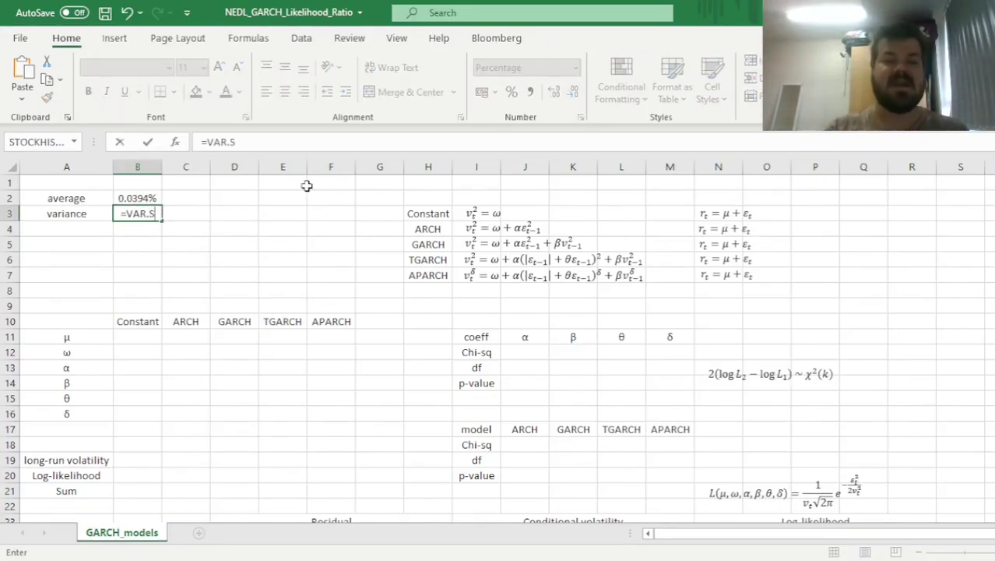
scroll(306, 185, "down", 6)
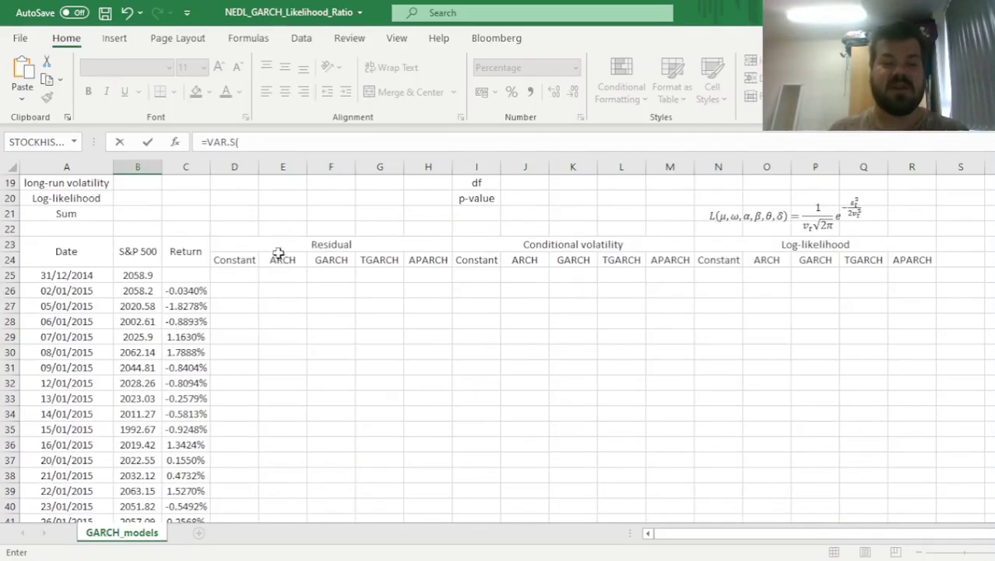
left_click(190, 289)
key("ctrl+shift+Down")
type(")")
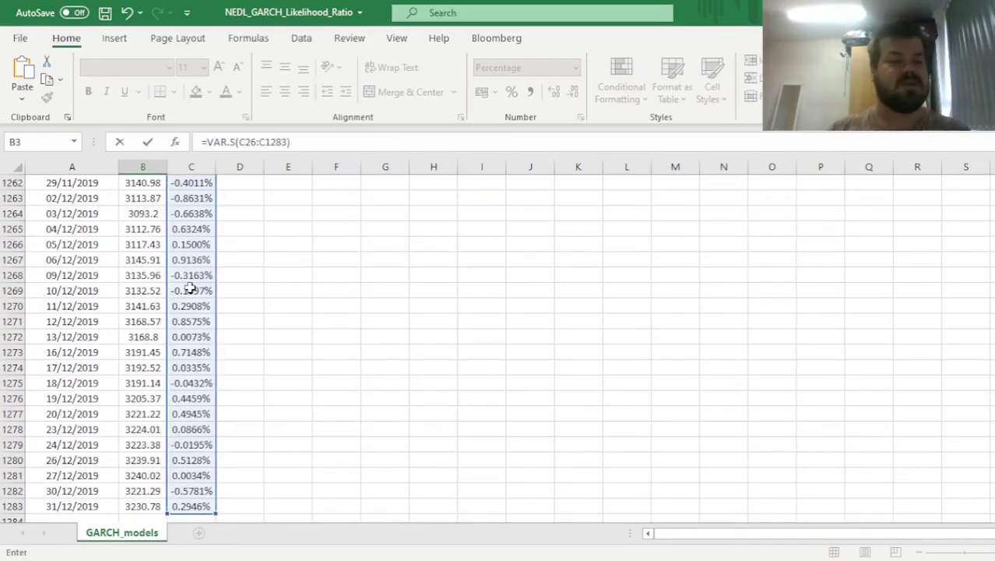
key("Return")
key("Up")
key("Up")
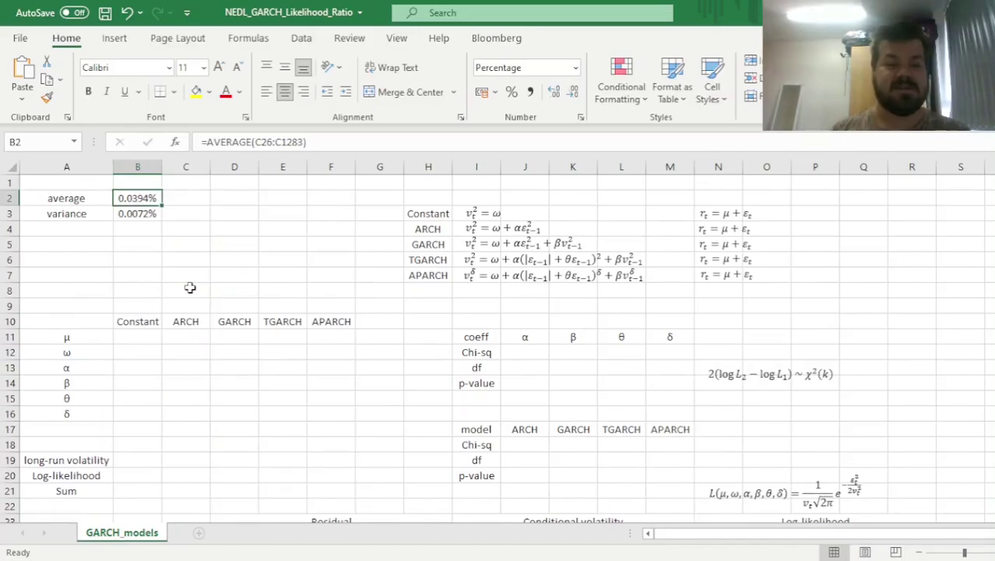
- Copy the average and variance from B2:B3 as plain values into the Constant model's μ and ω cells, B11:B12
left_click(208, 287)
left_click_drag(129, 196, 133, 210)
key("ctrl+c")
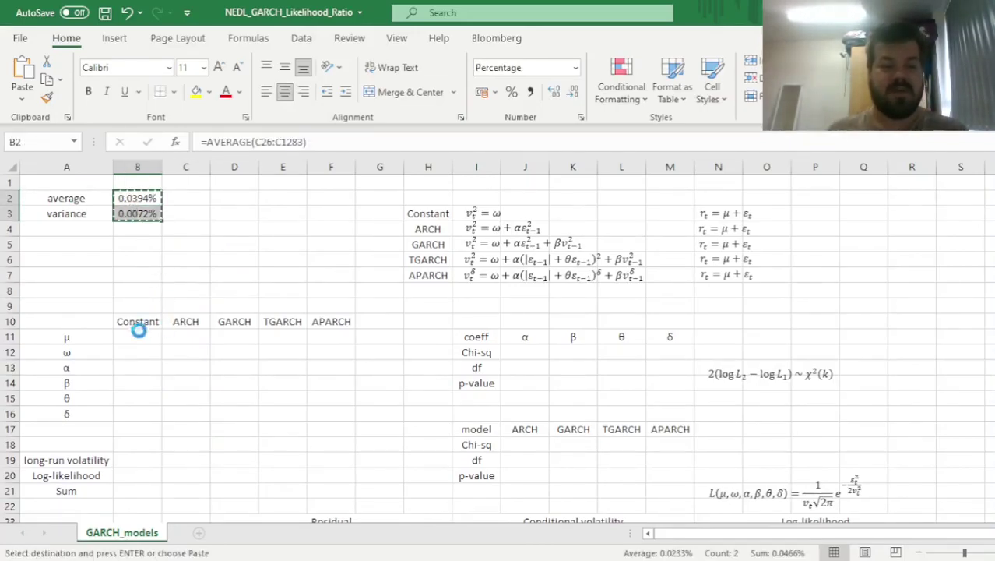
left_click(137, 337)
left_click(22, 74)
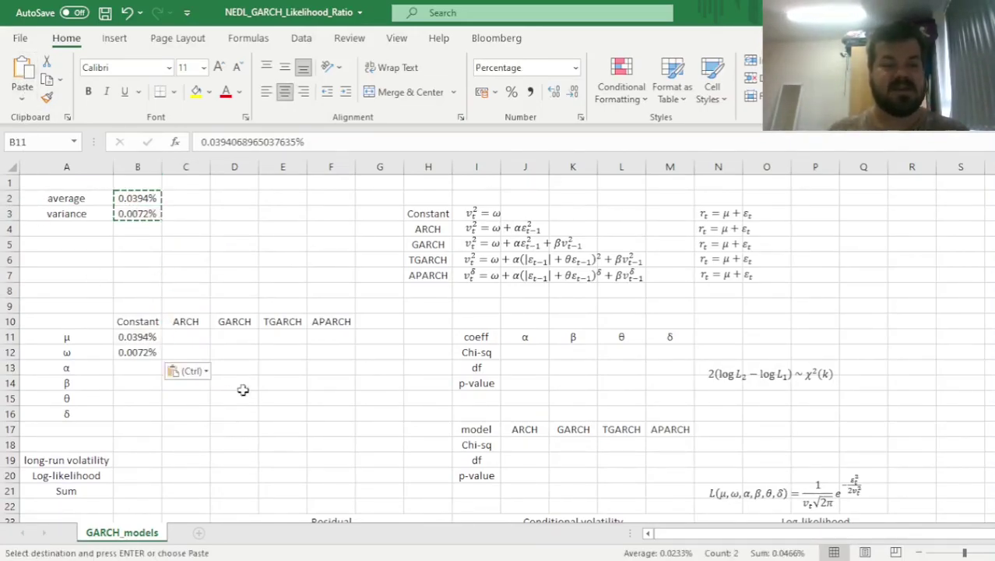
left_click_drag(140, 336, 144, 353)
key("Escape")
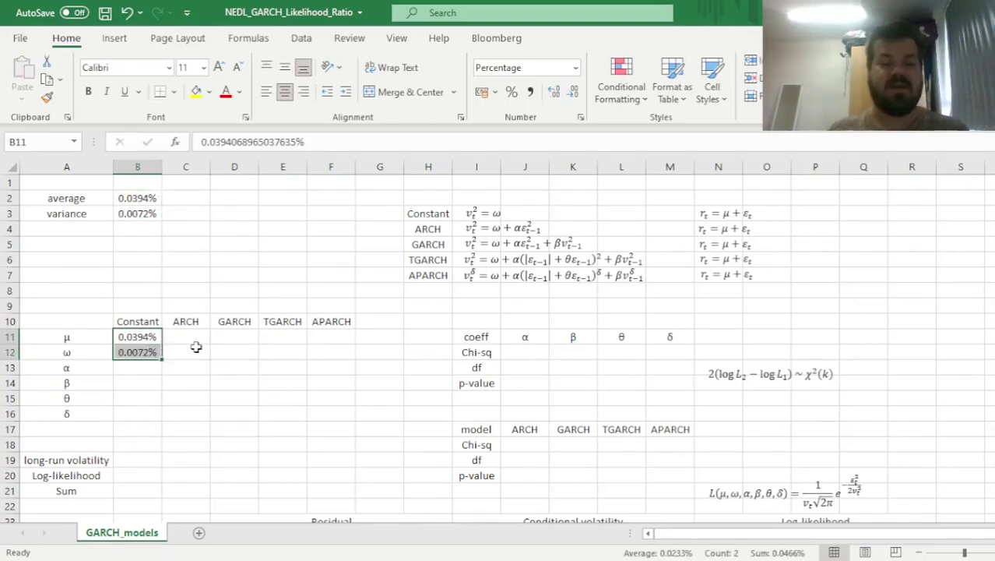
- Set the Constant model's α, β and θ to 0 and its δ to 2 in B13:B16
left_click(140, 365)
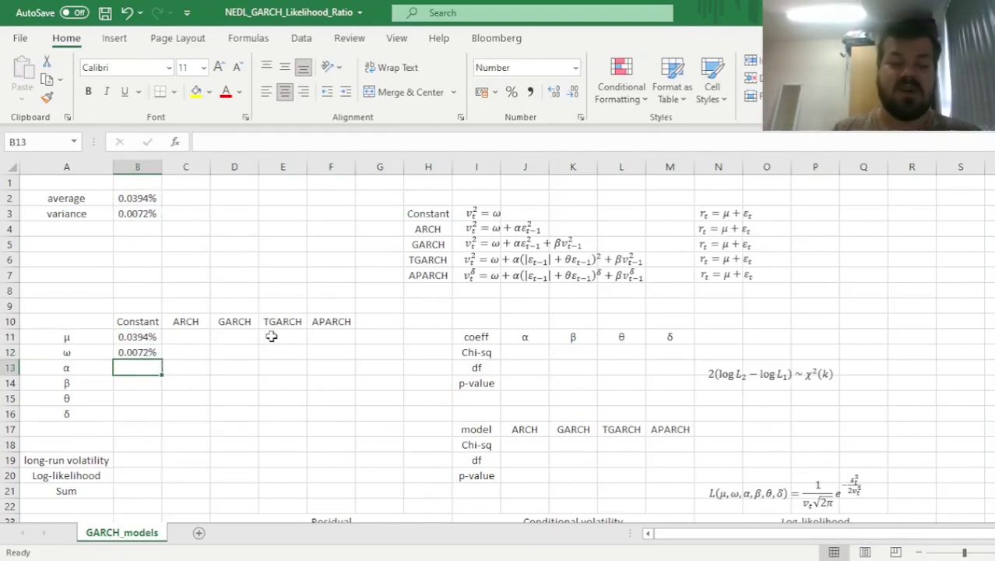
type("0")
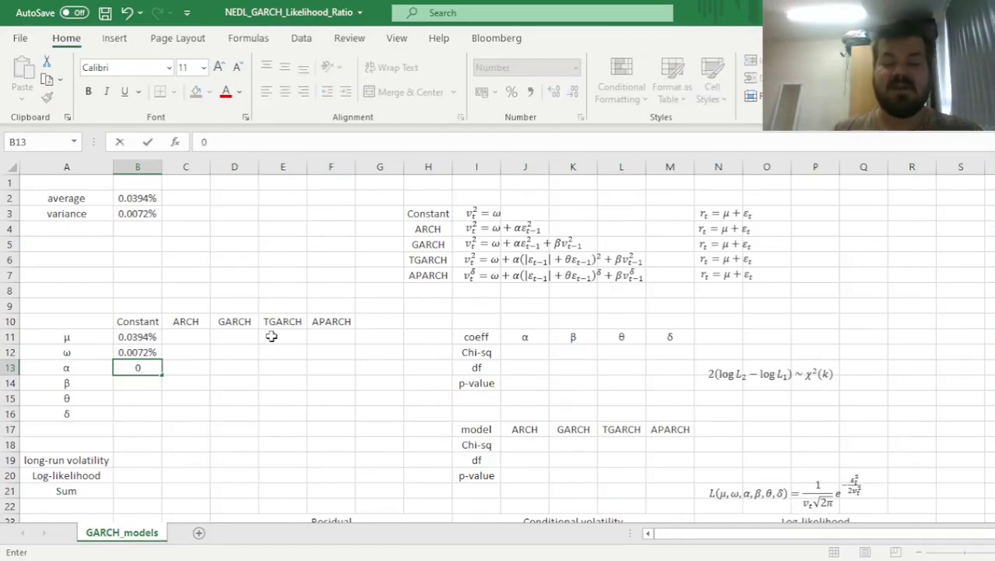
key("Return")
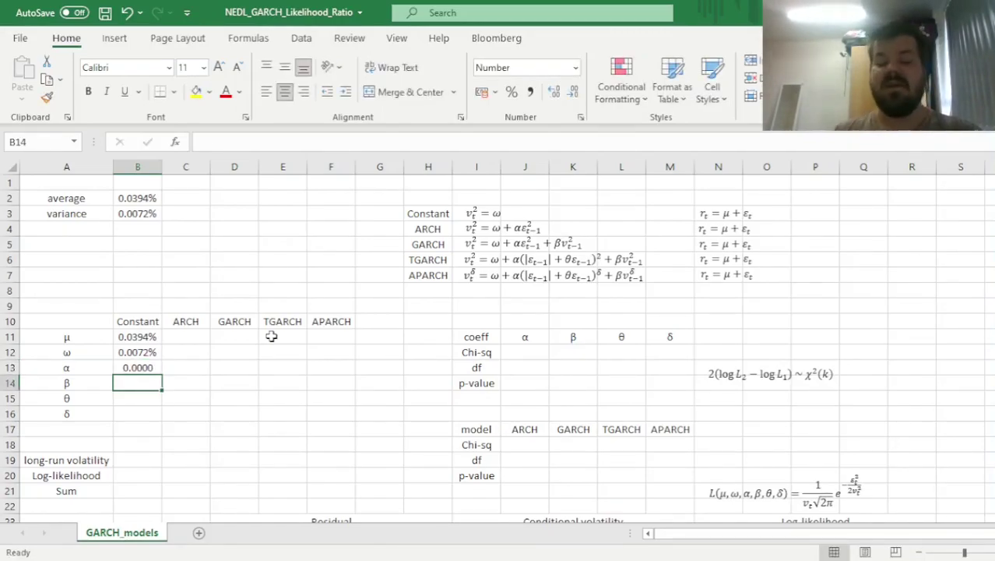
type("0")
key("Return")
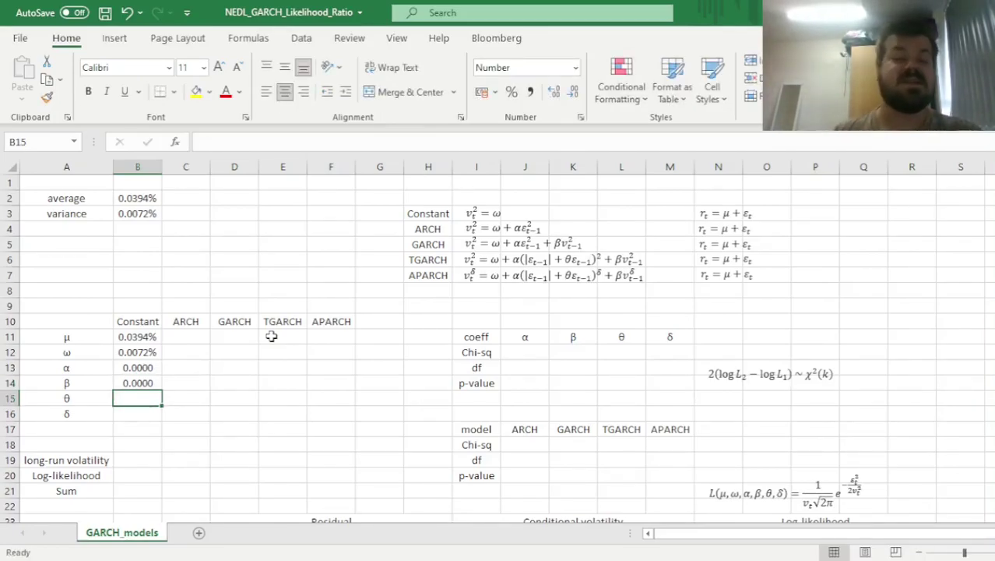
type("0")
key("Return")
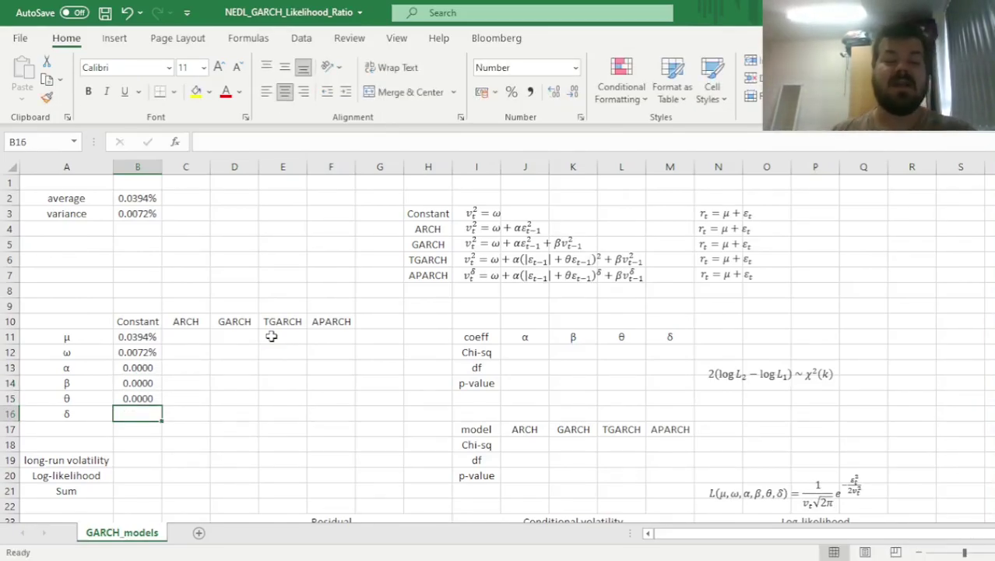
type("2")
key("Return")
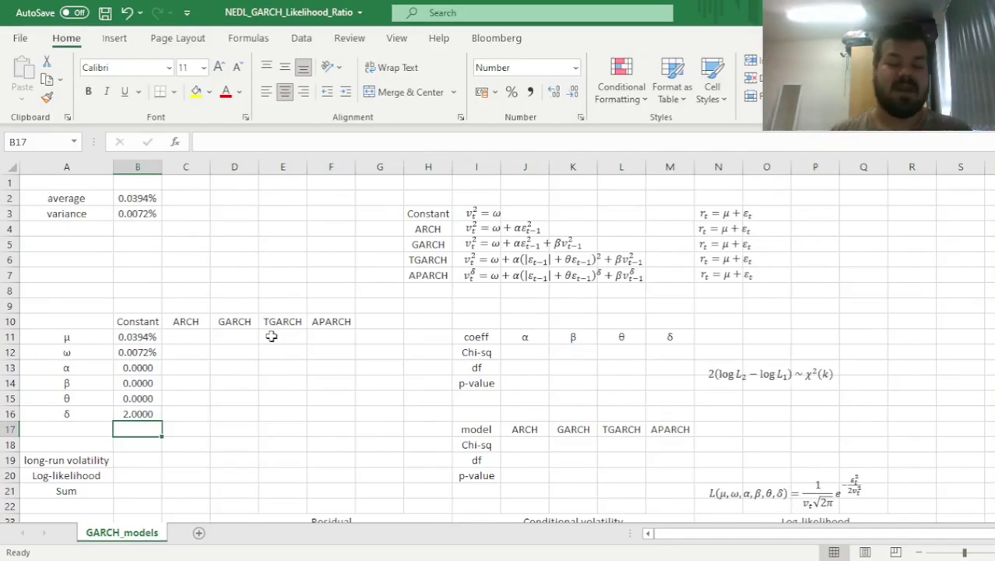
- Fill the Constant model's parameters in B11:B16 across the ARCH, GARCH, TGARCH and APARCH columns through F16
left_click_drag(337, 322, 328, 409)
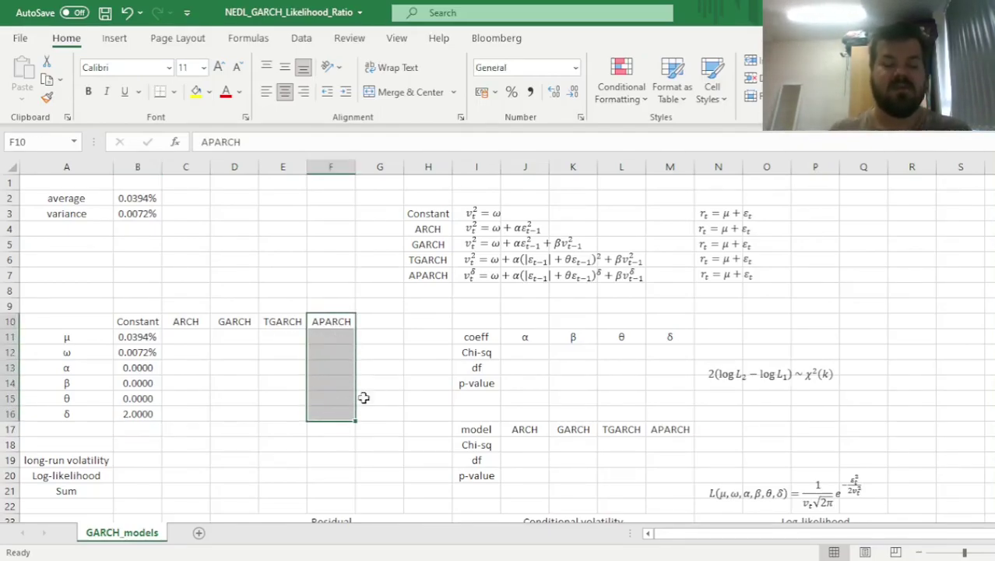
left_click_drag(125, 339, 358, 413)
left_click(411, 338)
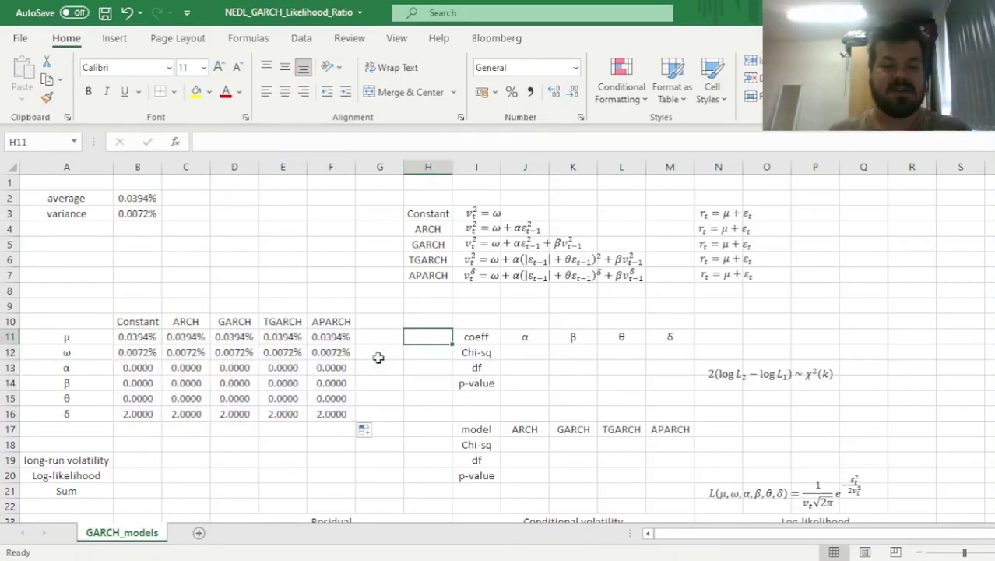
left_click_drag(142, 336, 347, 421)
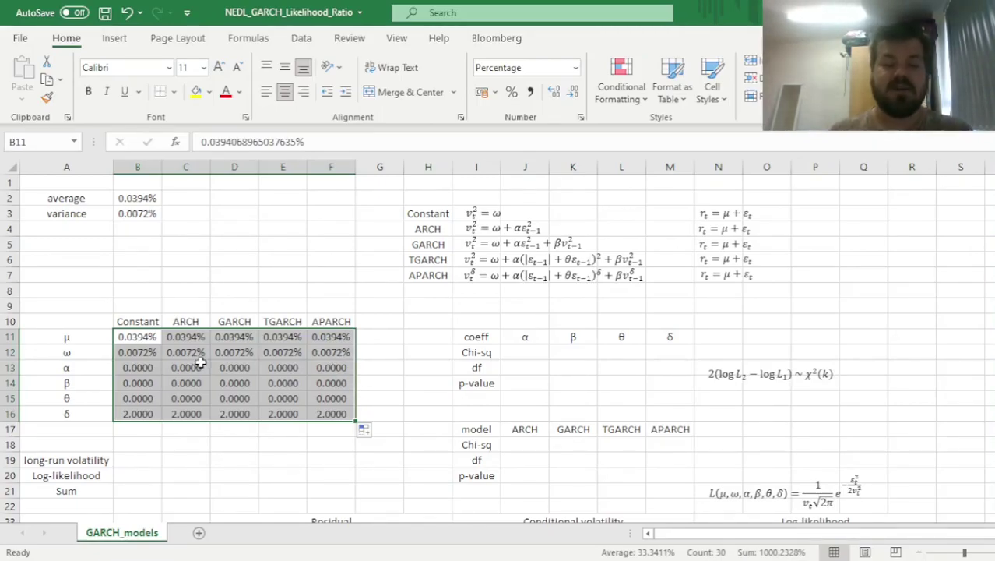
left_click(196, 336)
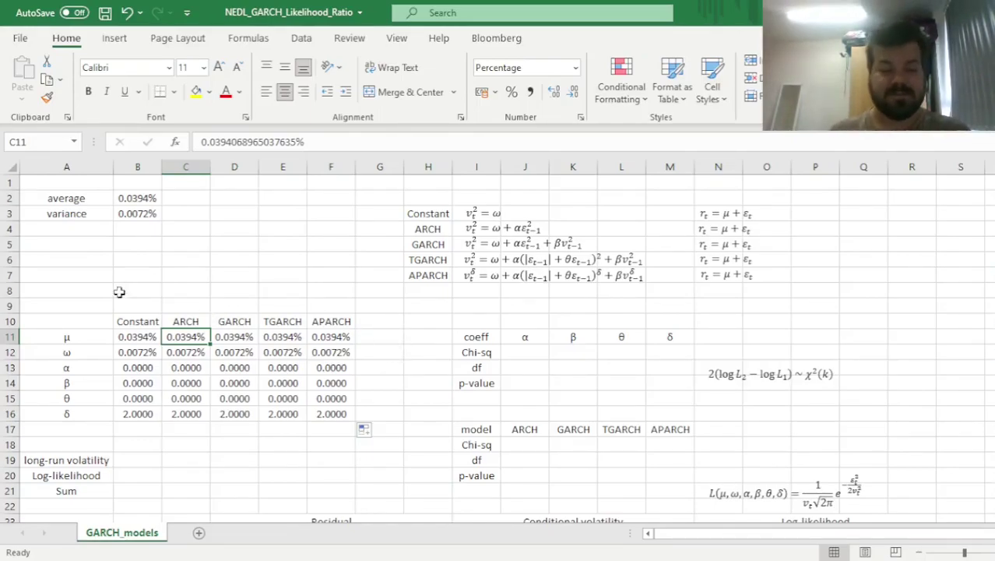
- Calculate the long-run volatility in B19 with =(B12/(1-B13-B14))^(1/B16) and fill it across to the APARCH column, F19
scroll(137, 303, "down", 2)
left_click(146, 364)
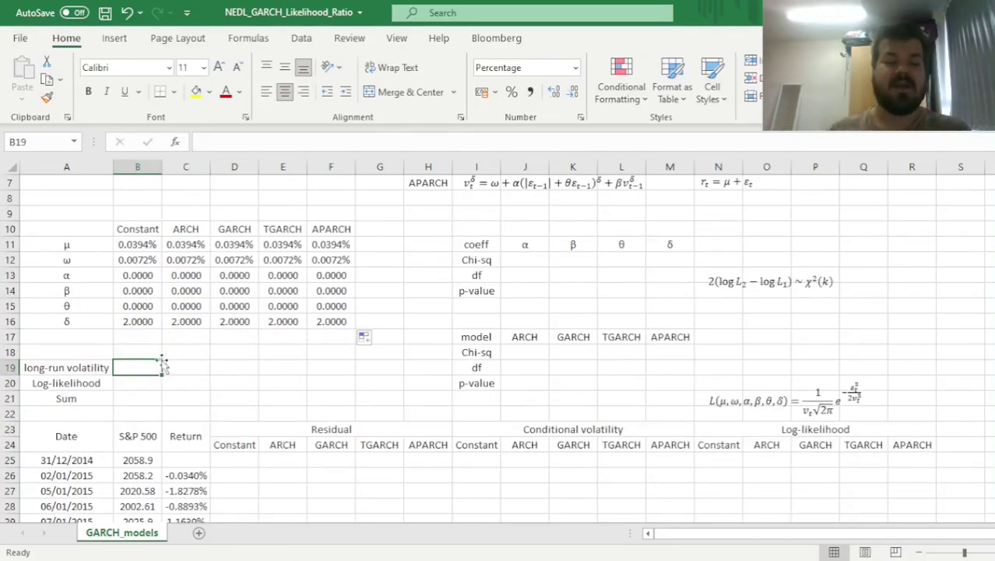
left_click_drag(137, 367, 344, 369)
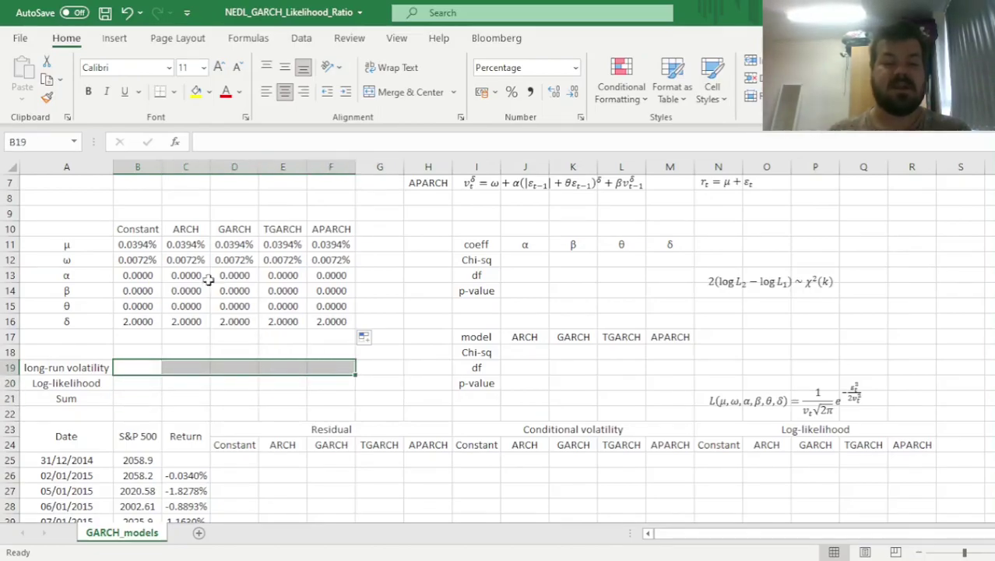
left_click(135, 364)
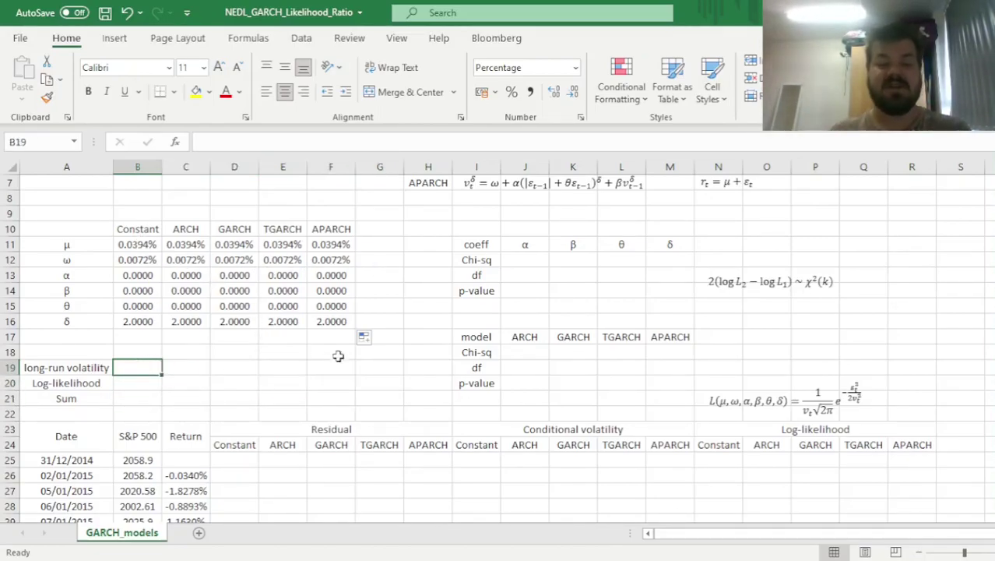
scroll(244, 349, "up", 1)
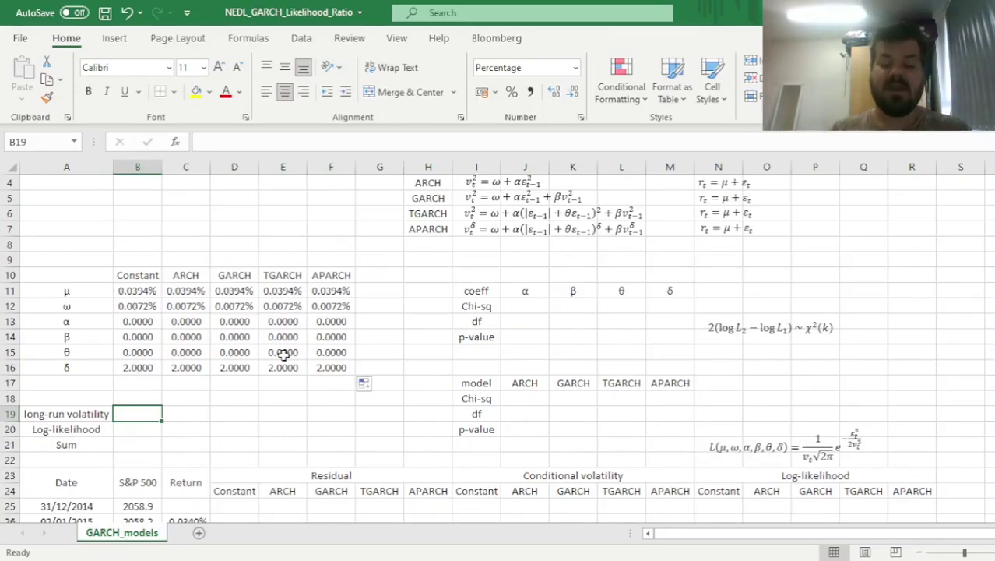
type("=(")
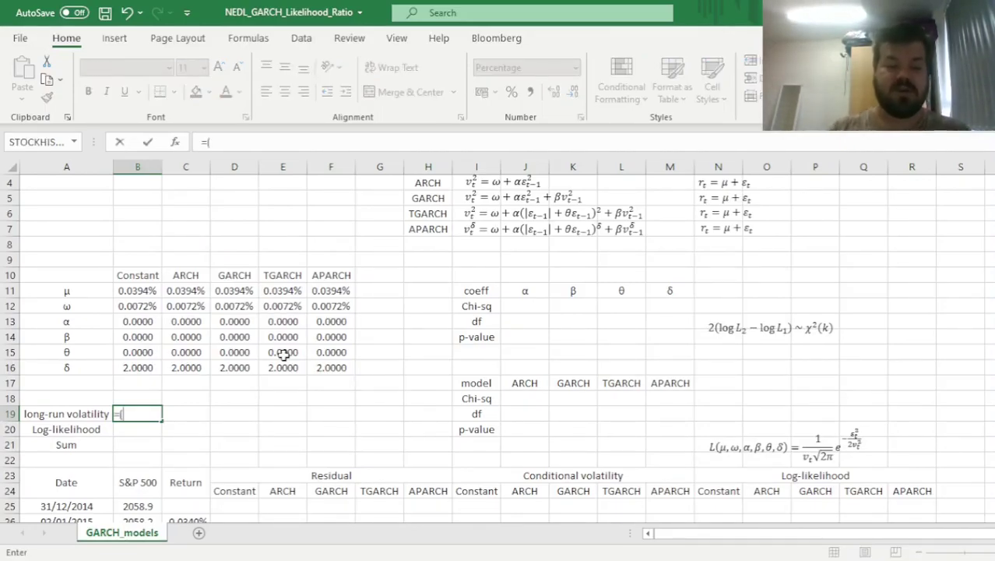
left_click(139, 308)
scroll(285, 381, "up", 1)
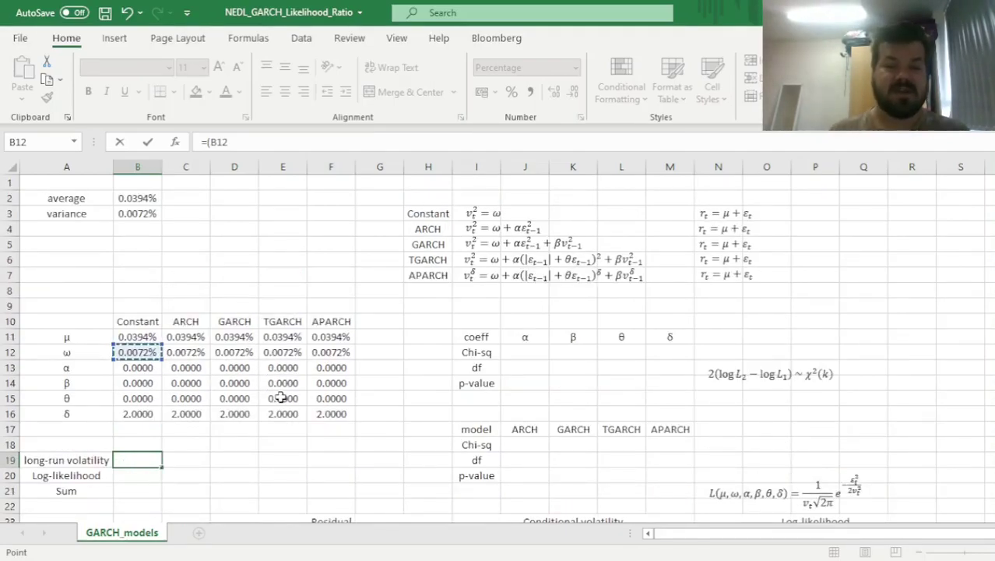
scroll(269, 390, "down", 2)
scroll(265, 378, "up", 1)
type("/(")
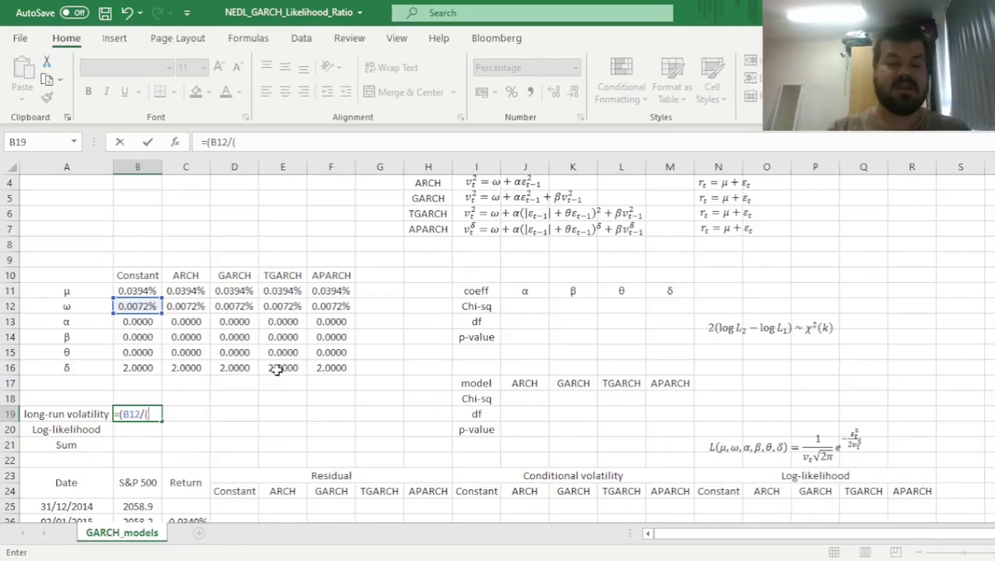
type("1-")
left_click(137, 320)
type("-")
left_click(142, 336)
type("))^(")
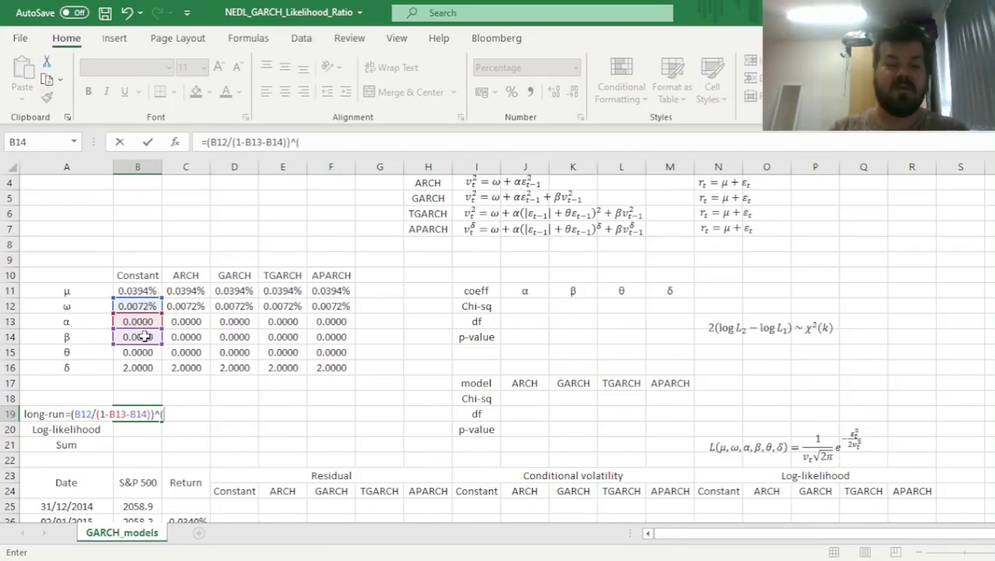
type("1/")
left_click(142, 365)
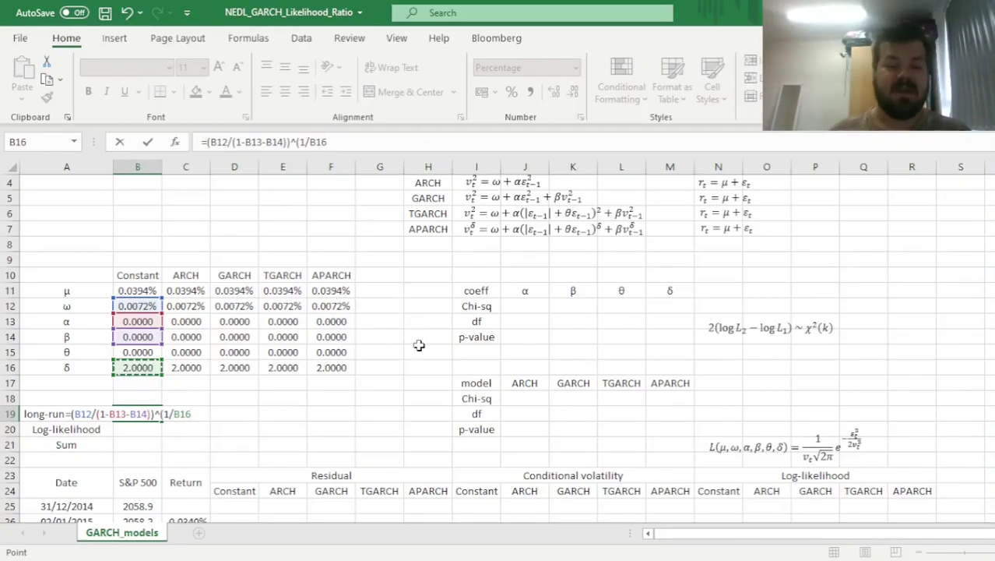
type(")")
key("Return")
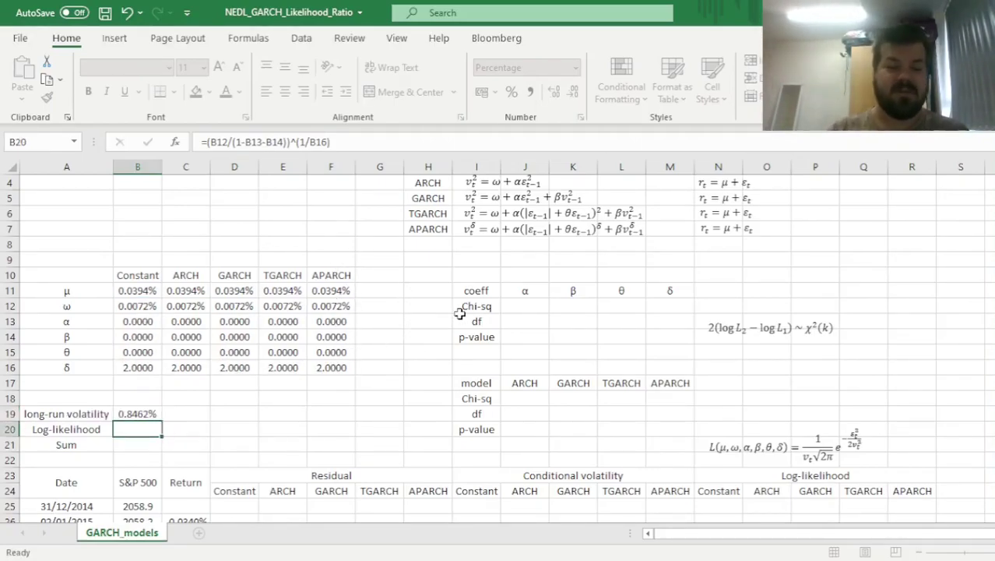
key("Up")
left_click_drag(166, 422, 352, 421)
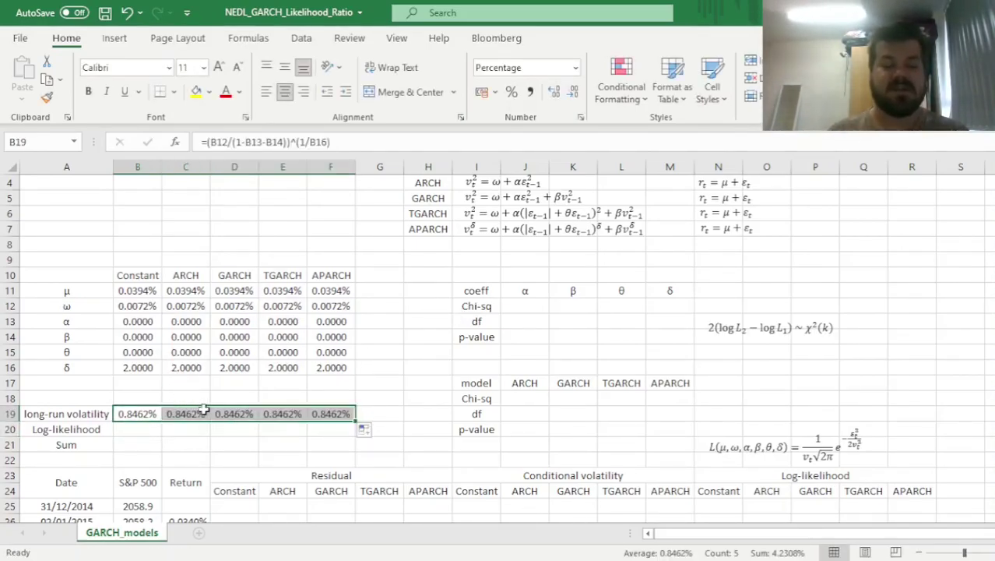
- Calculate the Constant model's first residual in D26 with the formula =$C26-B$11
scroll(241, 347, "down", 5)
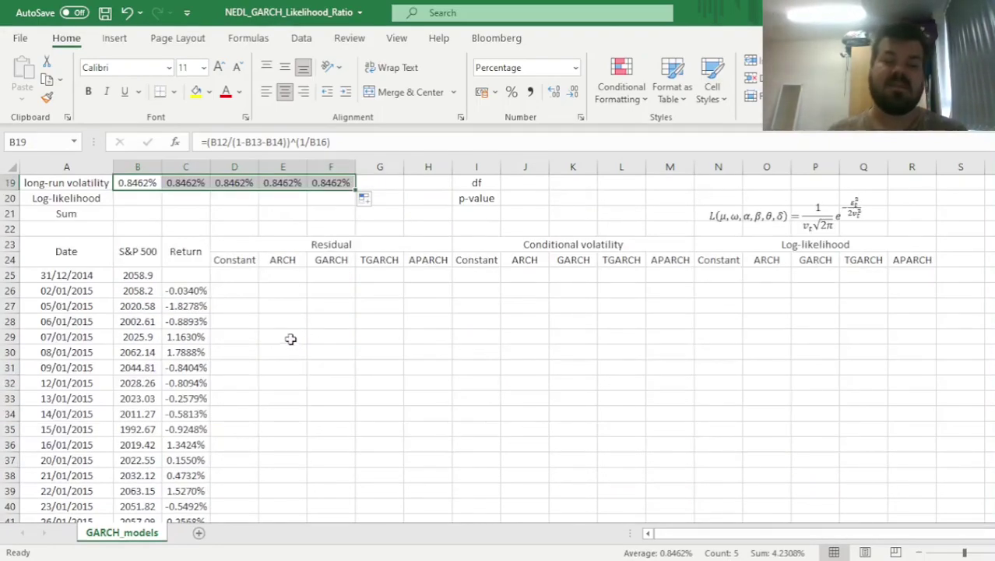
left_click(230, 305)
scroll(266, 312, "up", 3)
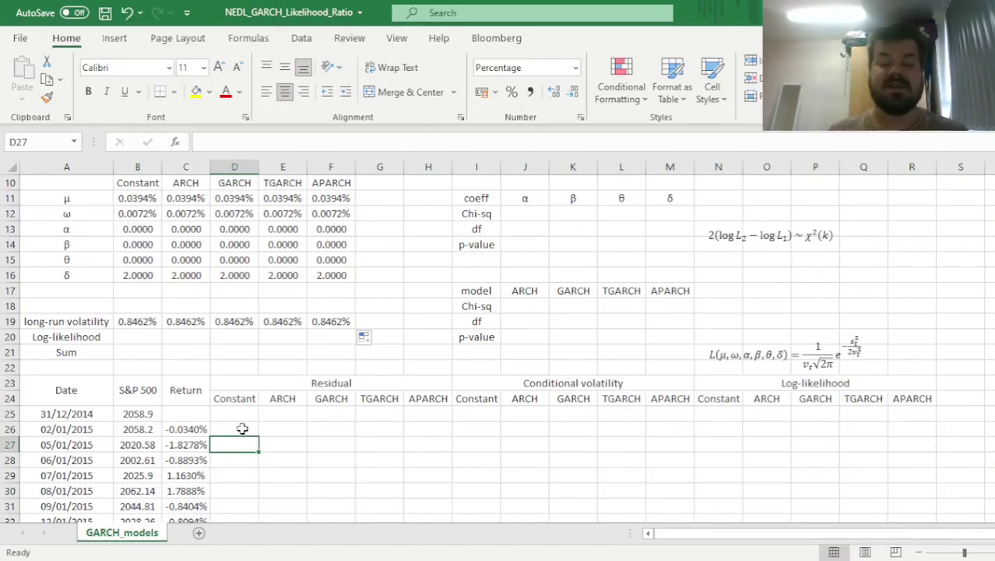
left_click(239, 424)
scroll(312, 432, "down", 2)
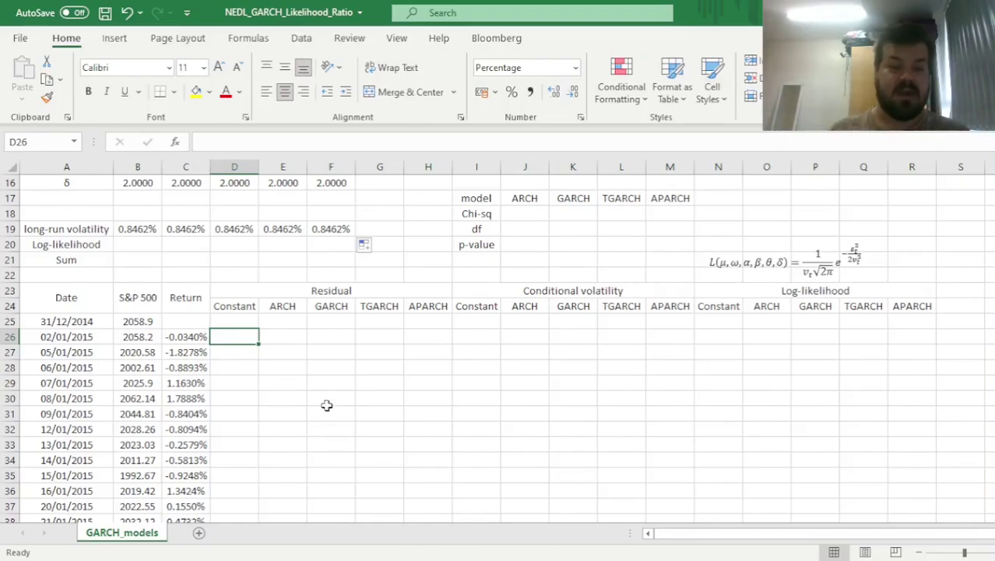
type("=")
scroll(335, 397, "up", 2)
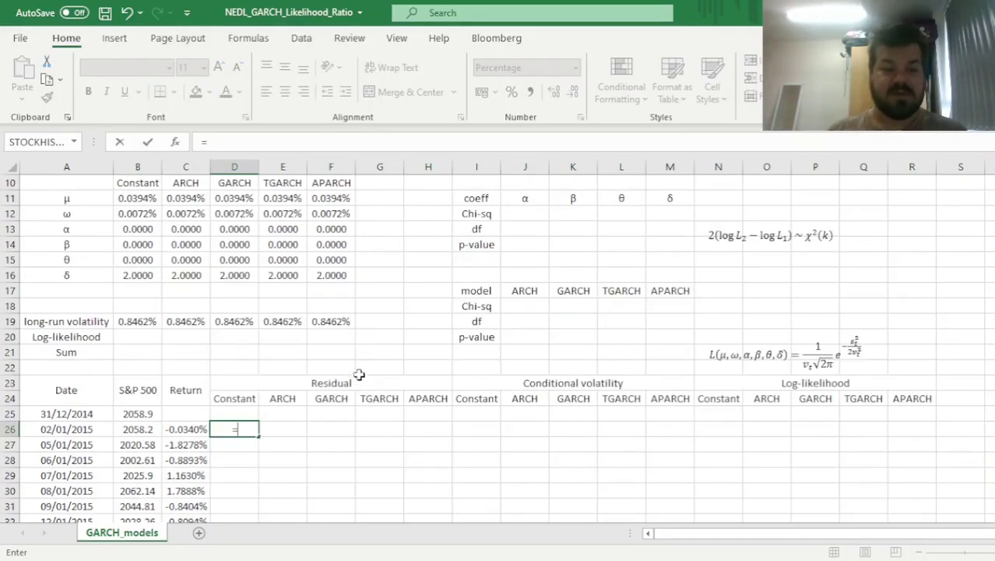
left_click(172, 429)
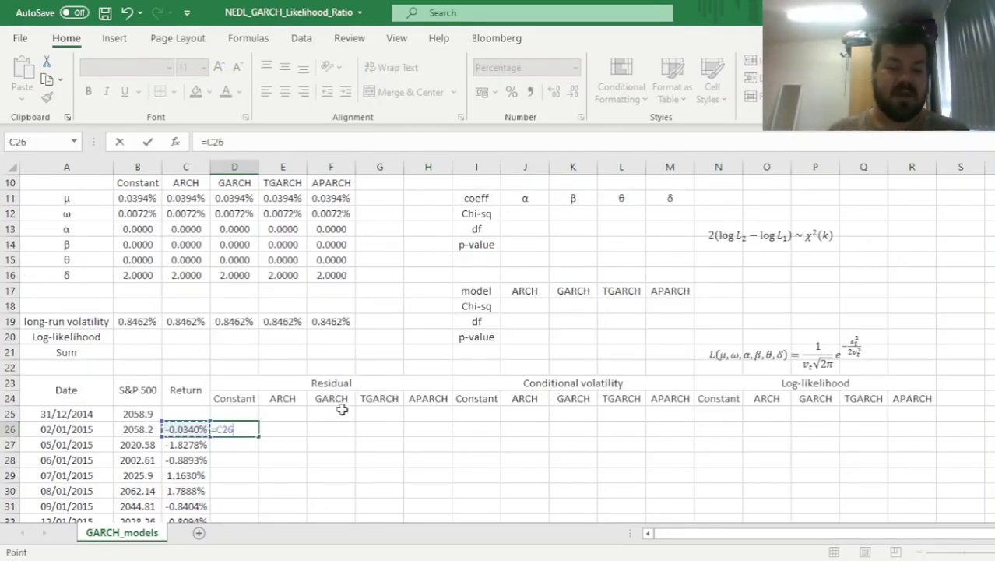
left_click(232, 145)
type("$")
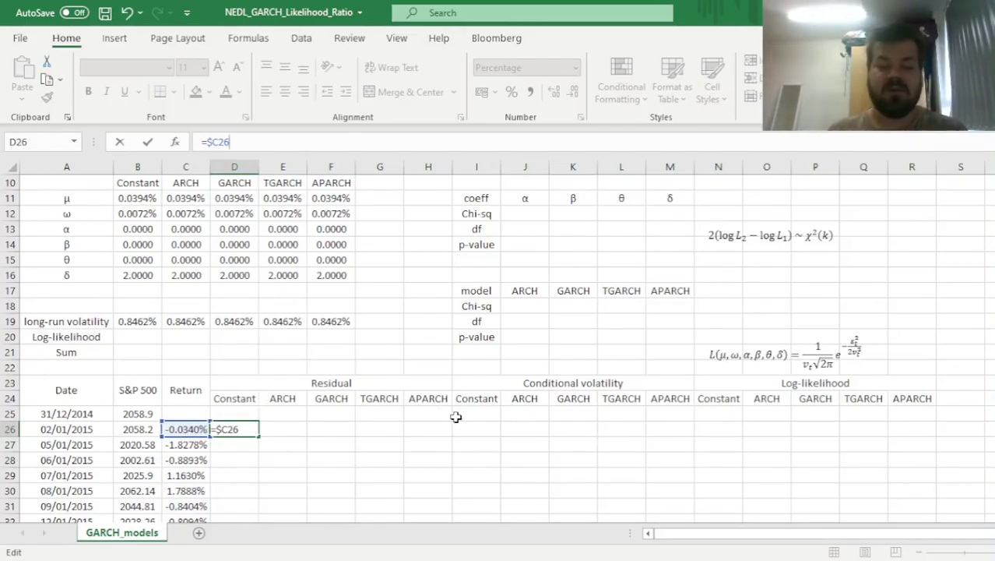
scroll(125, 222, "up", 2)
left_click(137, 291)
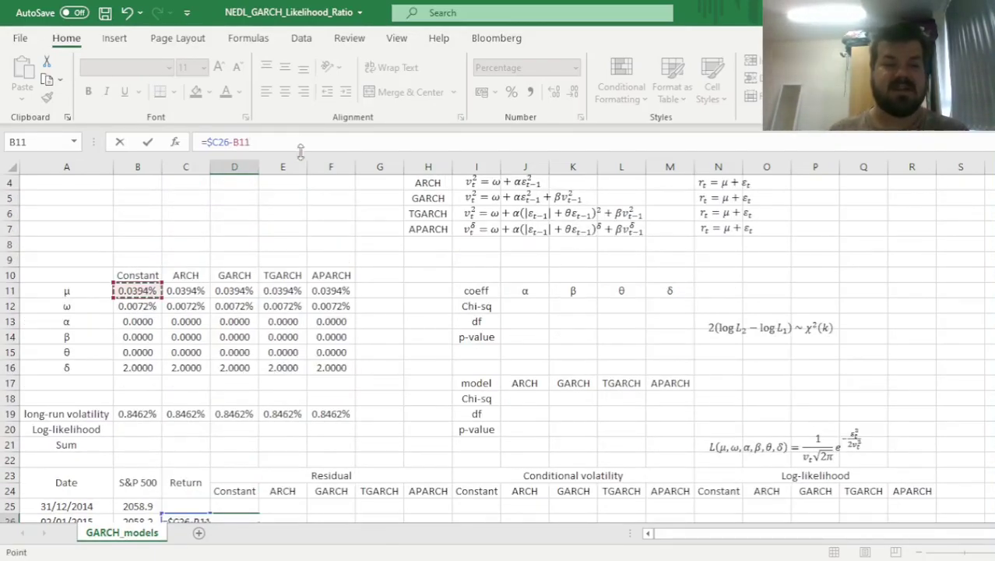
left_click(242, 142)
type("$")
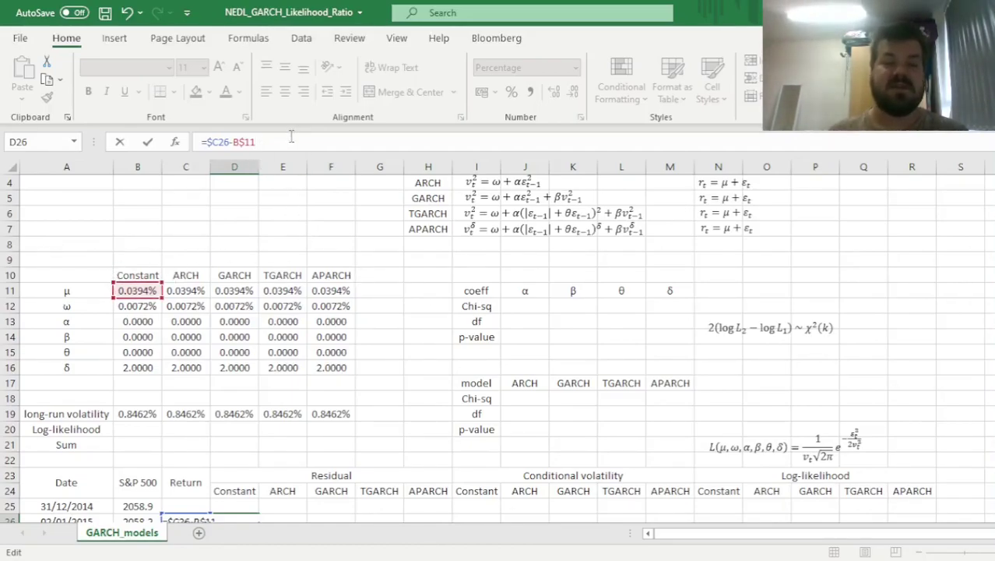
scroll(291, 117, "down", 2)
key("Return")
- Fill the residual formula from D26 across to the APARCH column, H26, and down through all dates
scroll(246, 418, "down", 4)
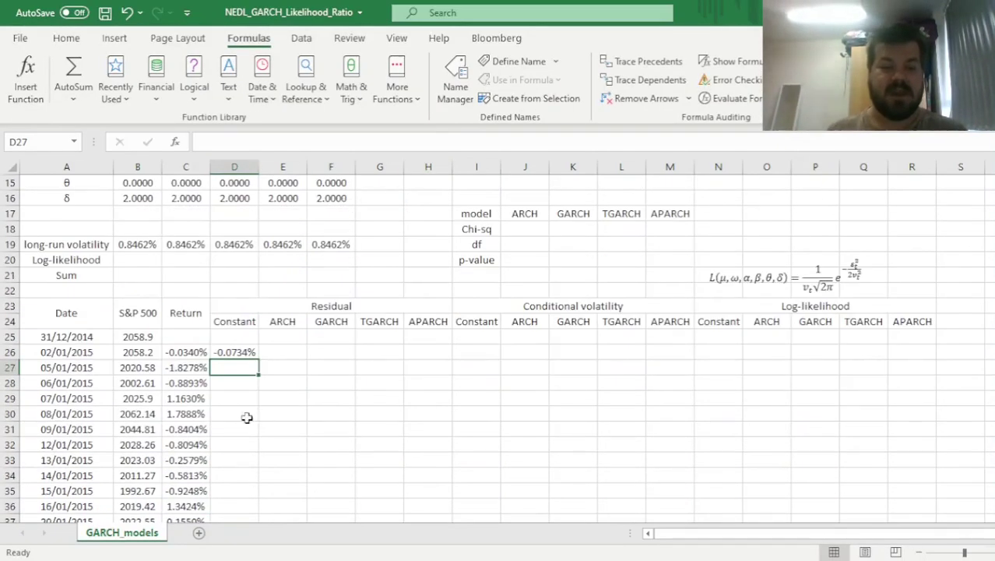
left_click(237, 352)
left_click_drag(258, 360, 449, 359)
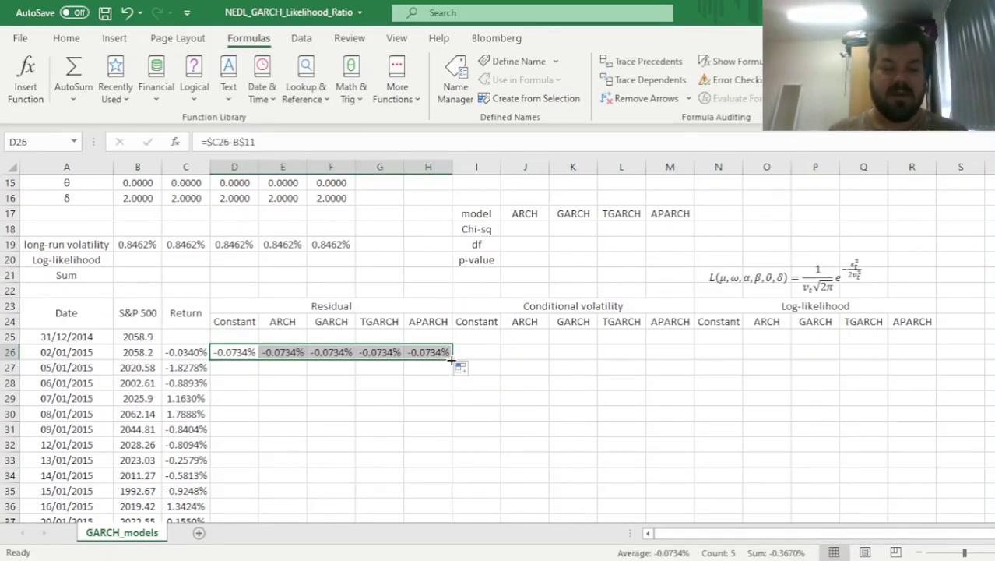
double_click(451, 360)
left_click(66, 38)
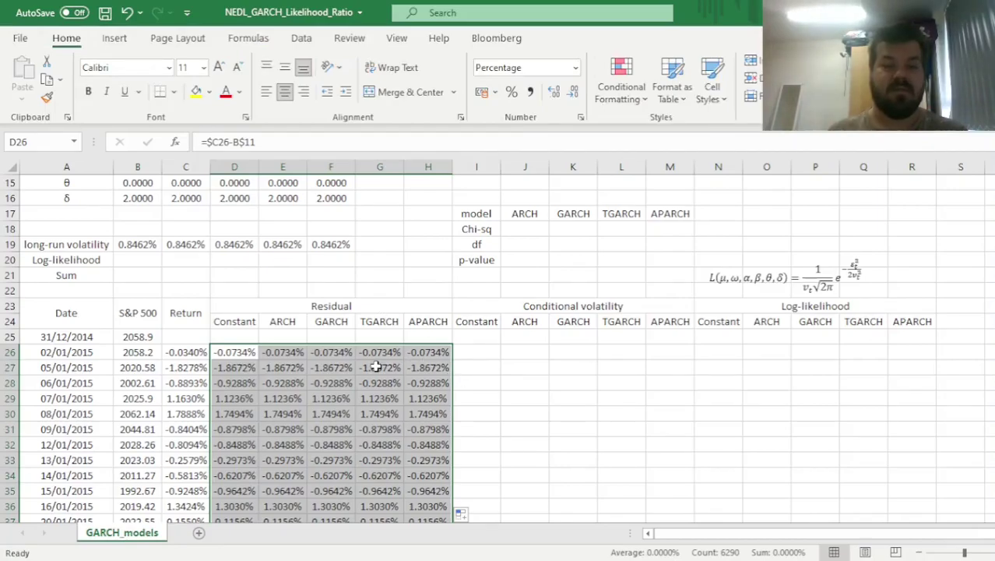
- Set the first conditional volatility in I26 to the long-run volatility with =B19 and fill it across to the APARCH column, M26
left_click(478, 354)
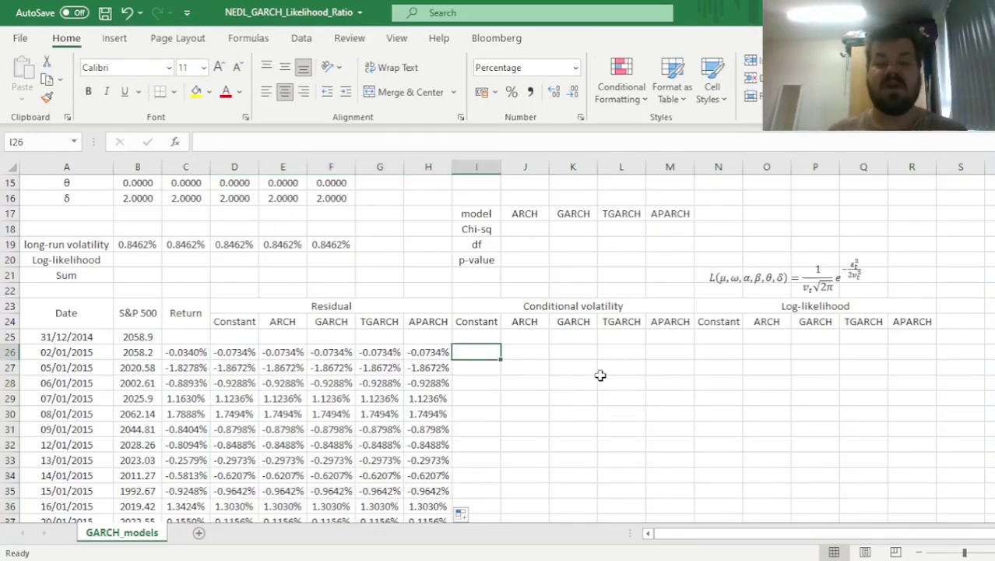
scroll(597, 355, "up", 1)
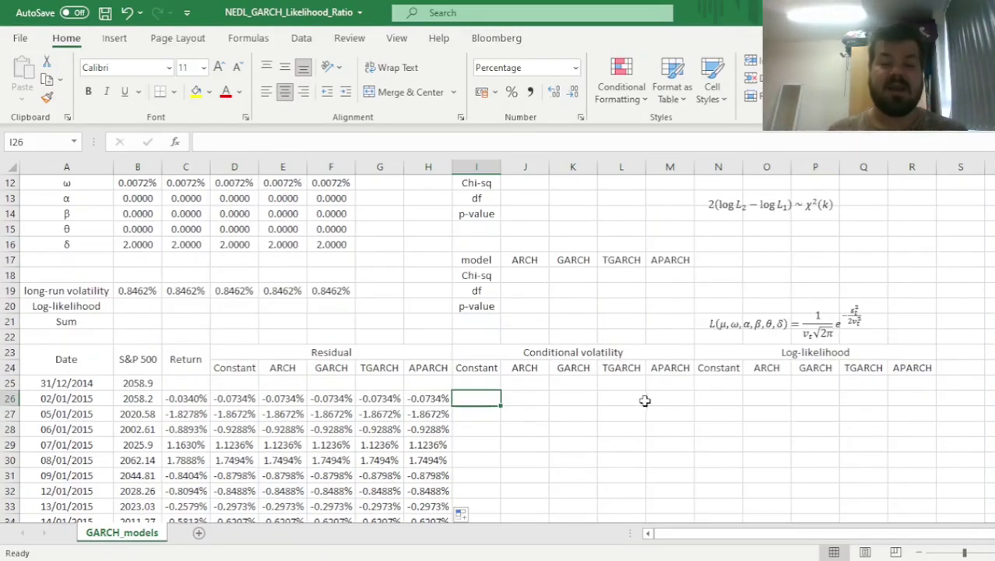
scroll(635, 405, "up", 2)
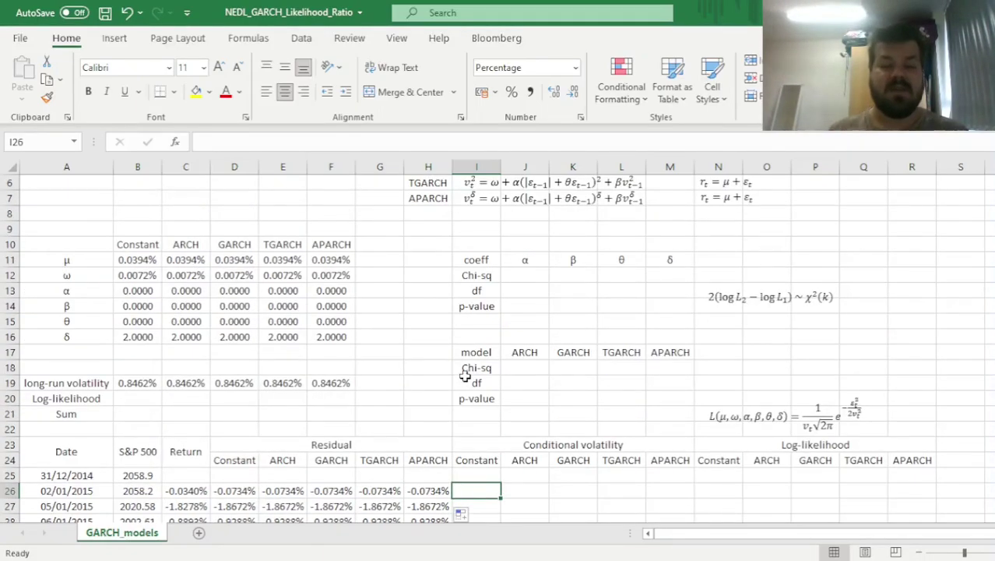
scroll(464, 372, "down", 2)
left_click_drag(218, 382, 436, 382)
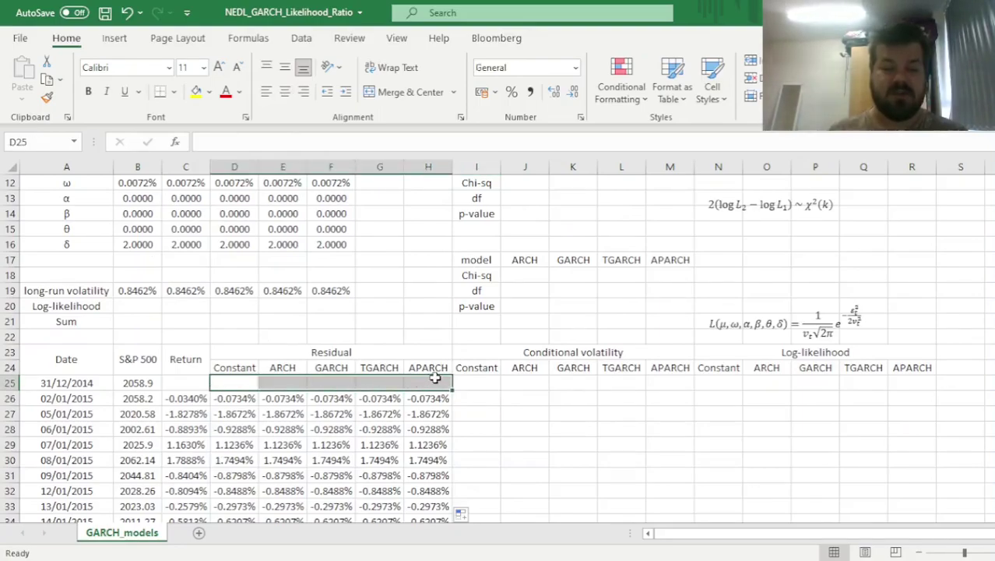
left_click(485, 404)
type("=")
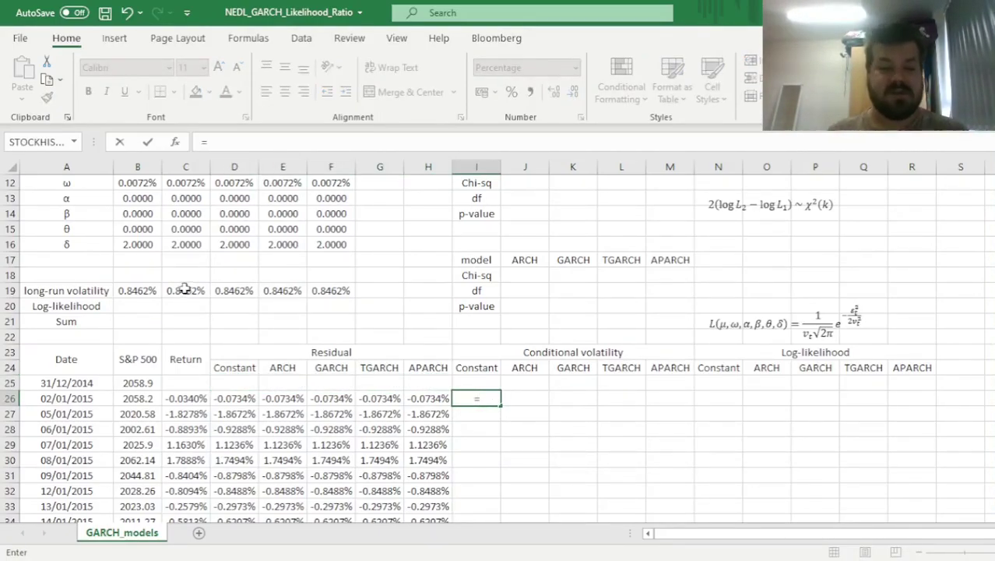
left_click(137, 289)
key("ctrl+Return")
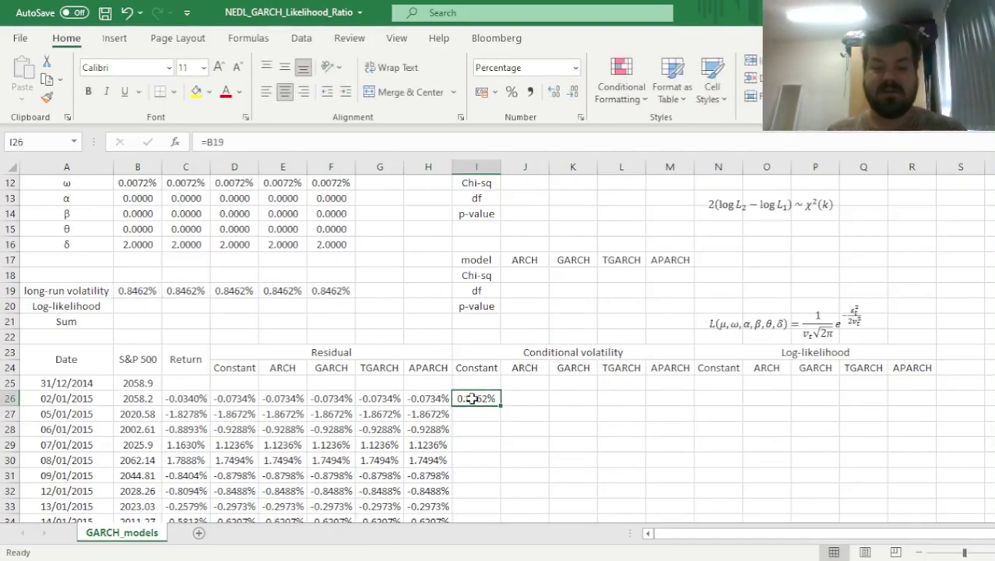
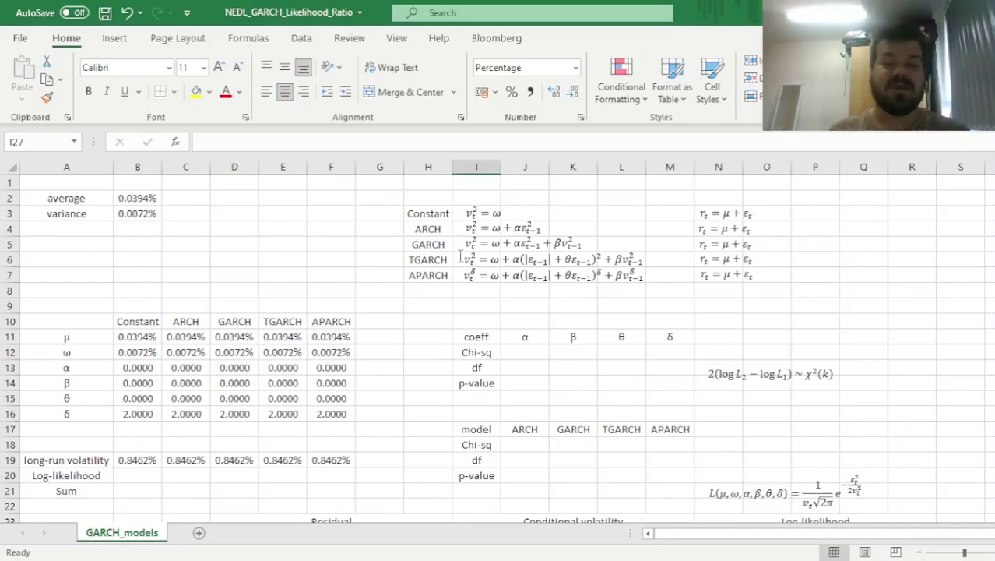
left_click(427, 228)
left_click(426, 243)
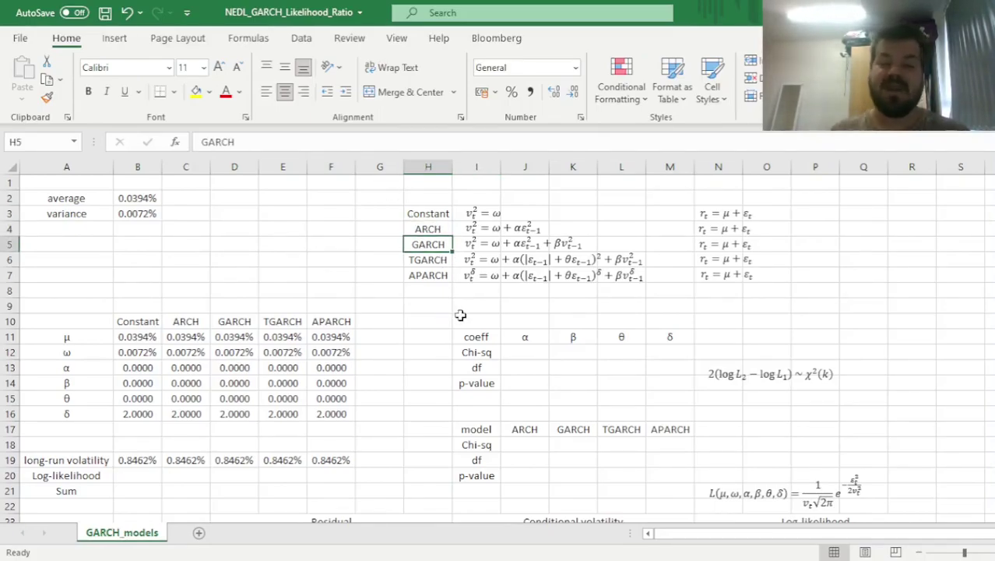
left_click(432, 260)
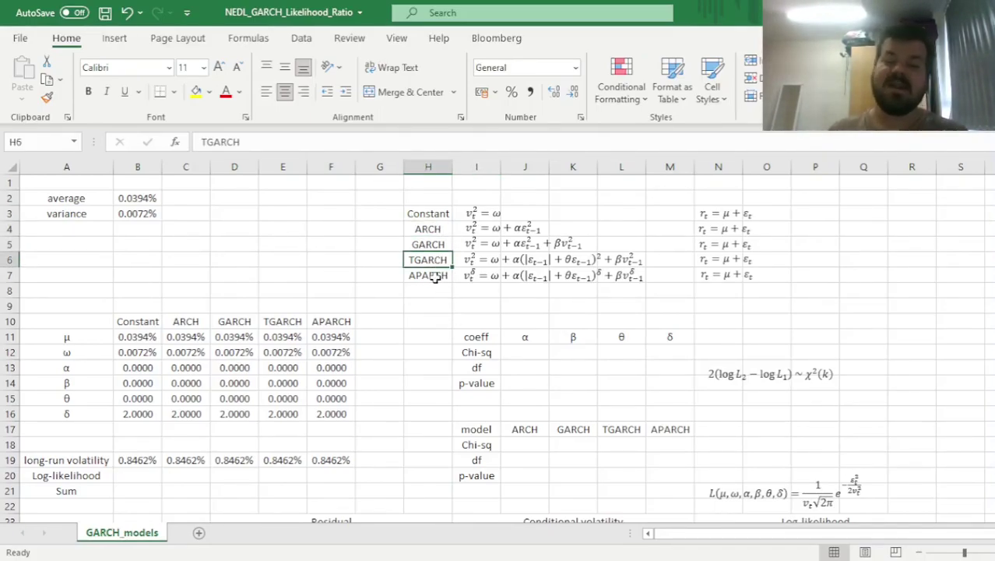
left_click(431, 276)
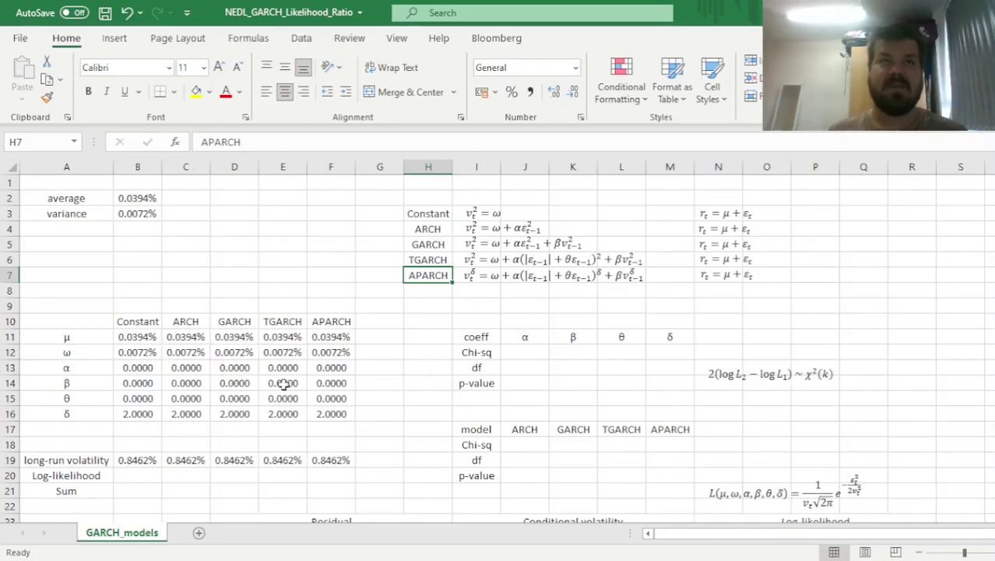
- Start the Constant model's conditional volatility formula in I27 with the ω term and the α multiplier, =(B$12 + B$13*
scroll(458, 324, "down", 1)
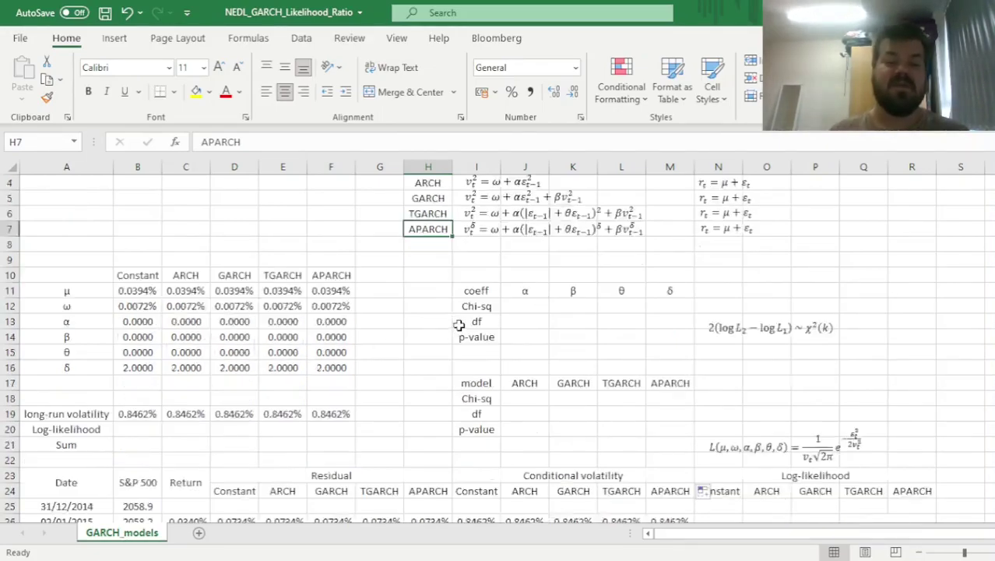
scroll(507, 482, "down", 2)
left_click(476, 442)
scroll(486, 383, "down", 1)
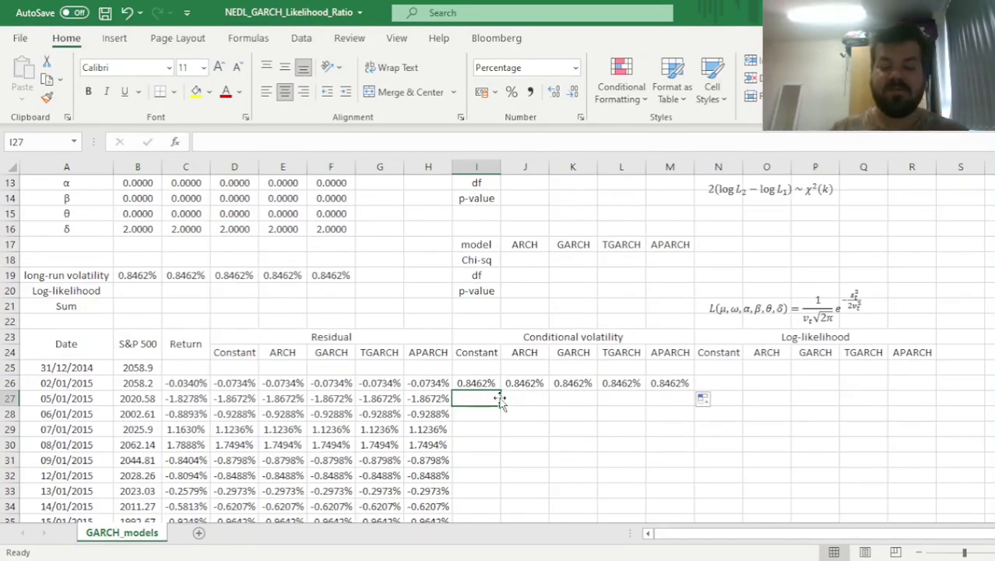
type("=")
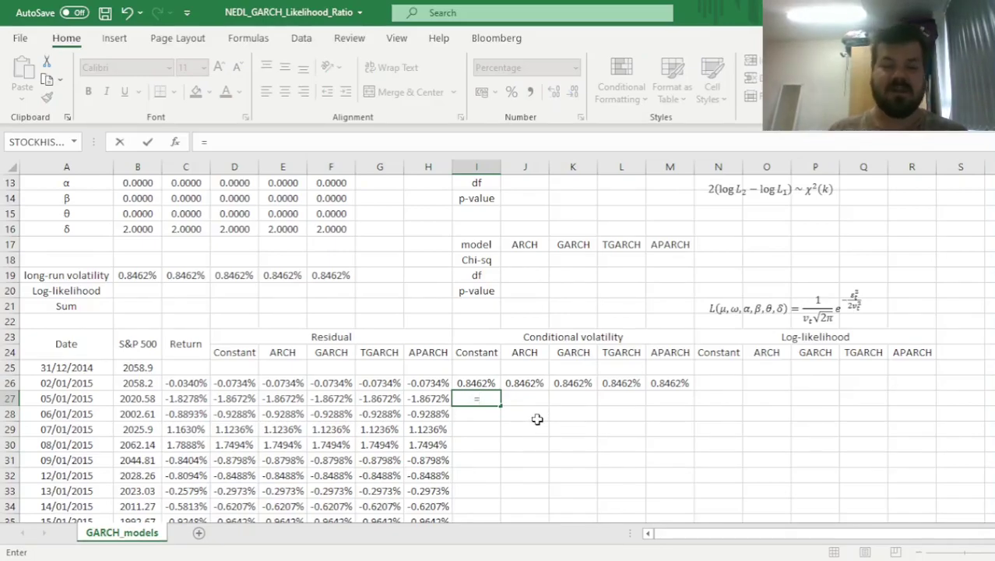
type(")(")
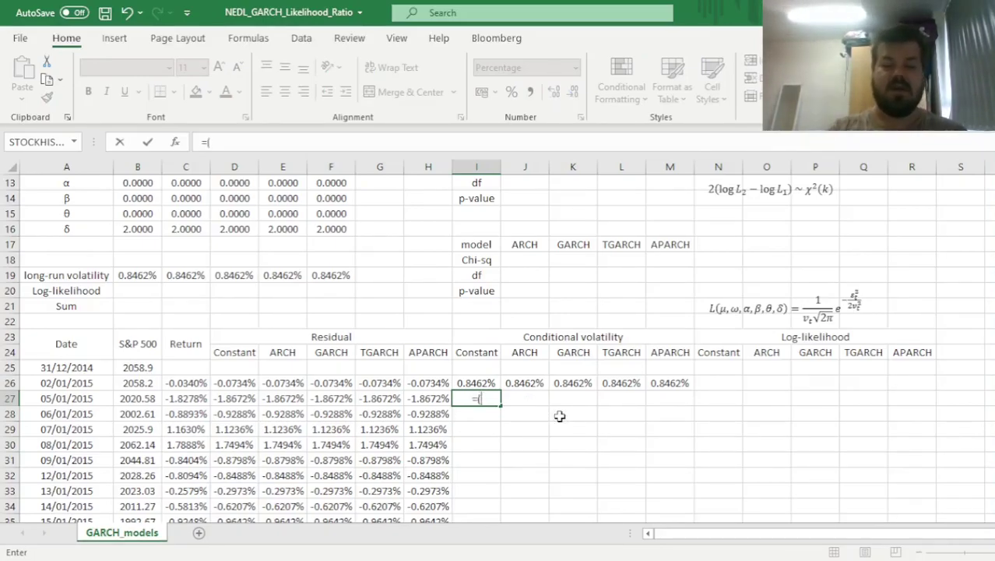
scroll(538, 417, "up", 3)
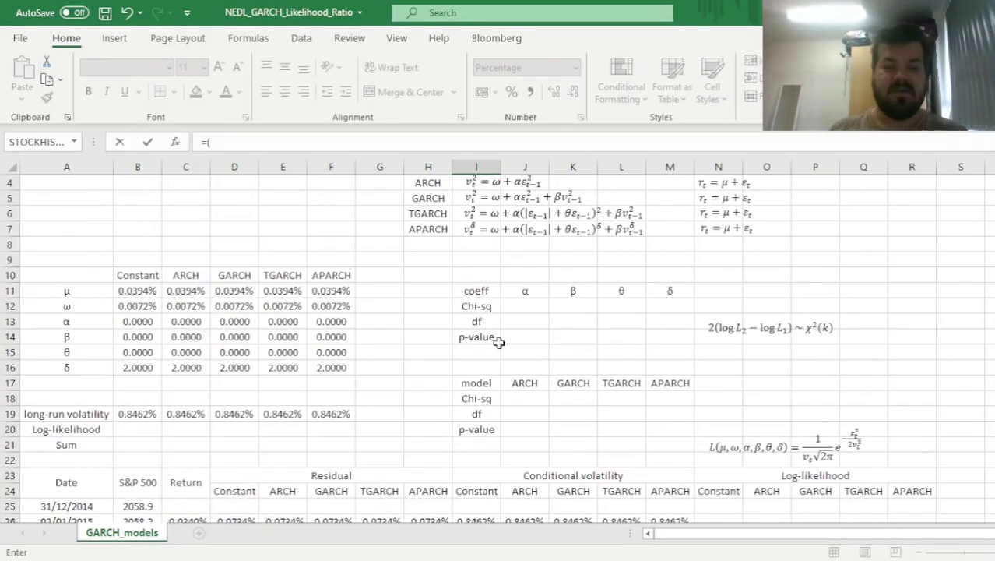
left_click(138, 307)
left_click(217, 145)
scroll(284, 243, "up", 1)
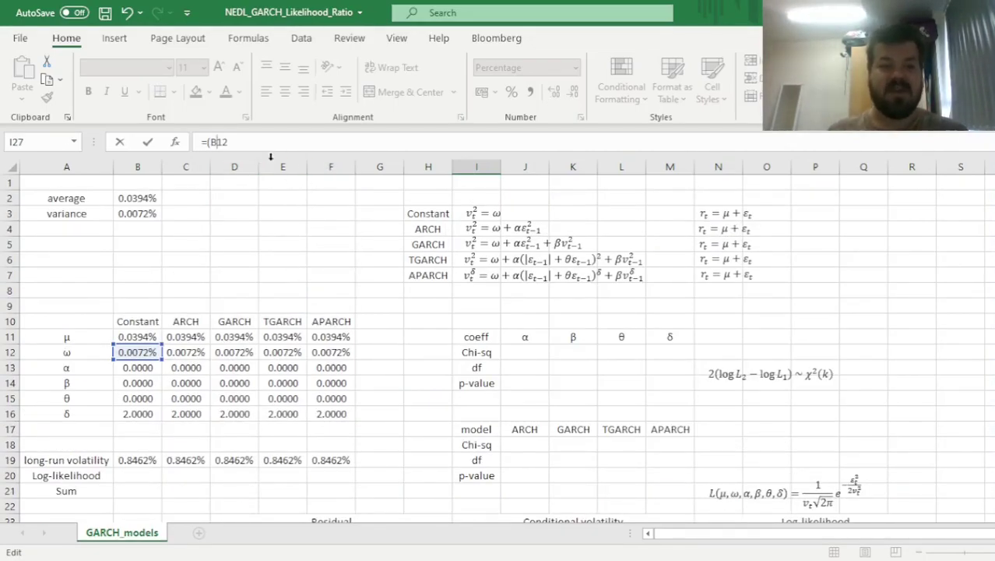
type("$12 +")
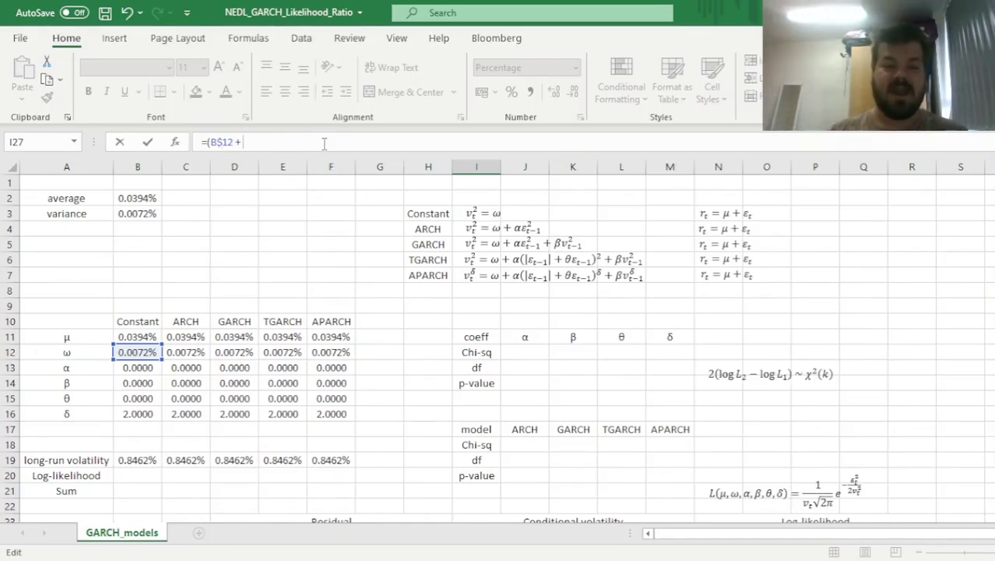
left_click(130, 369)
key("F4")
key("F4")
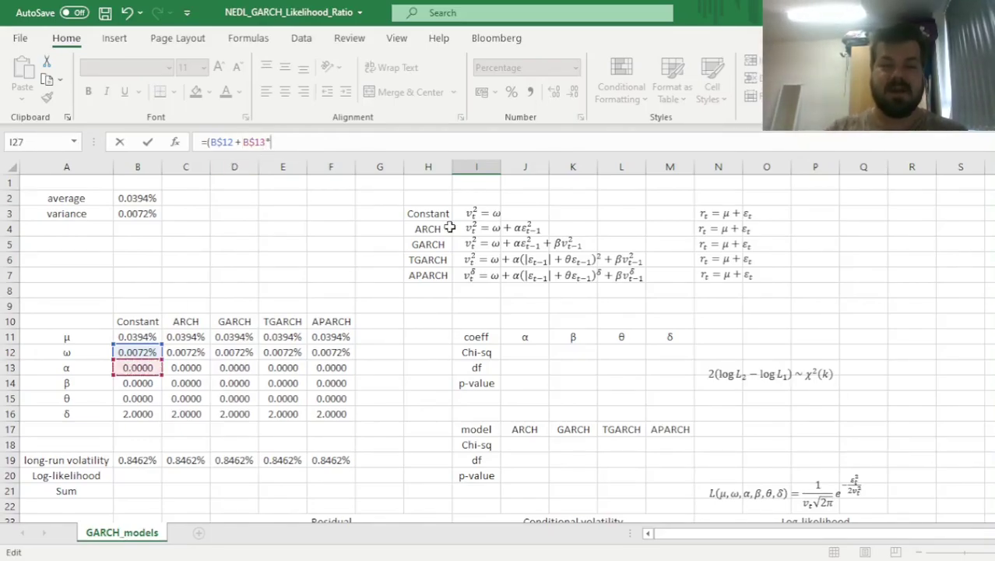
- Continue the I27 formula with the absolute residual plus the θ-weighted residual, (ABS(D26) + B$15*D26
scroll(499, 304, "down", 4)
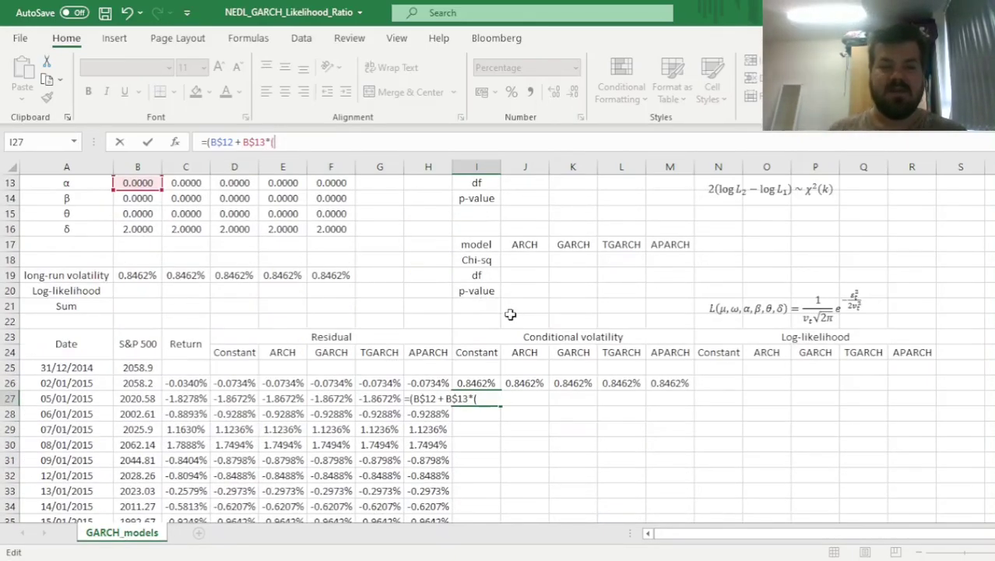
type("ABS(")
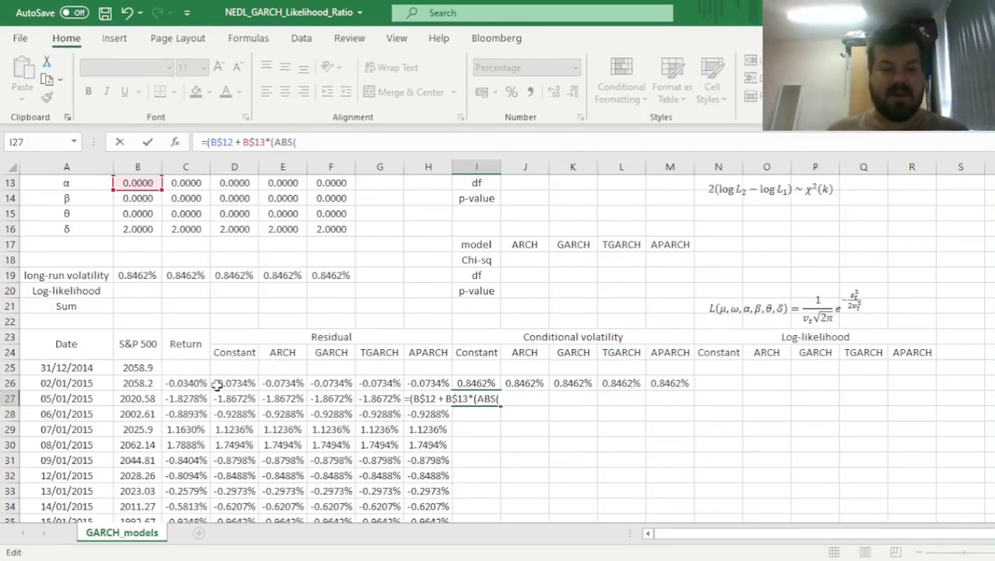
left_click(232, 380)
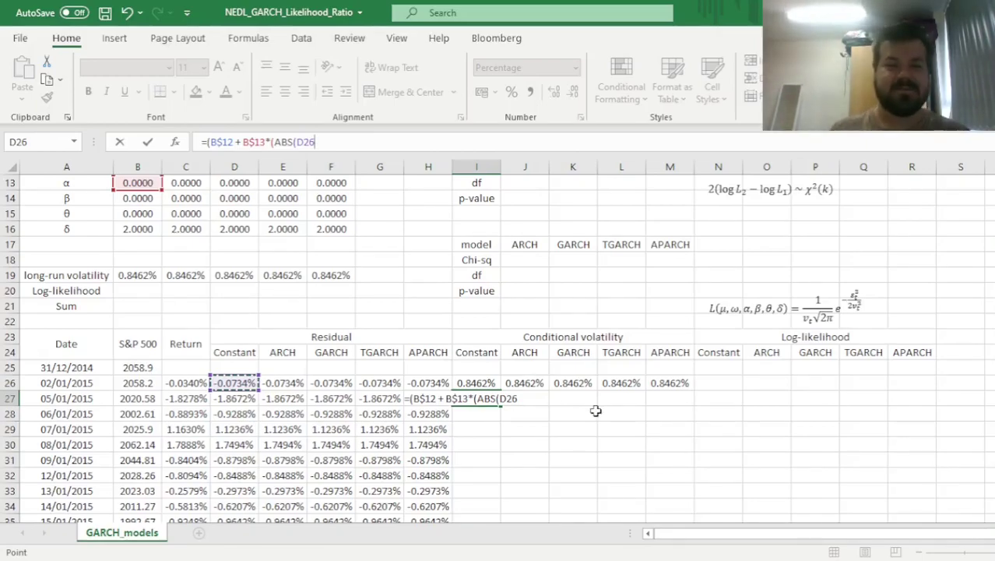
type(") +")
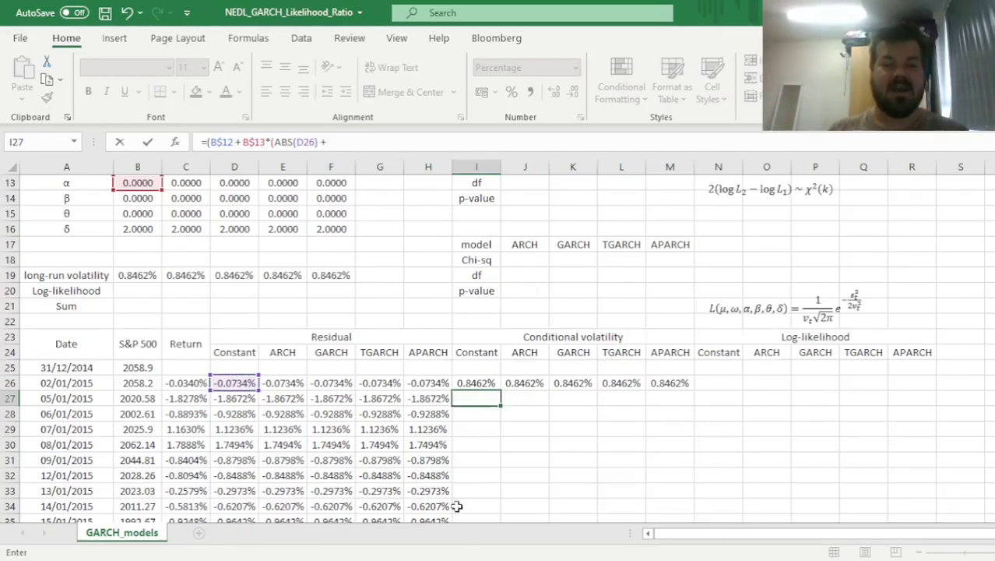
scroll(413, 405, "up", 3)
left_click(130, 350)
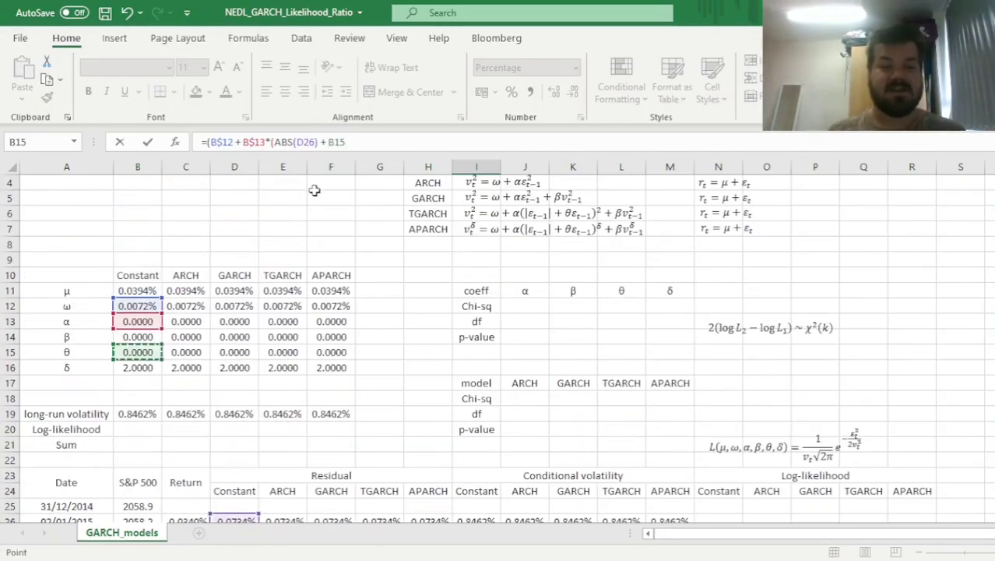
left_click(339, 141)
type("$")
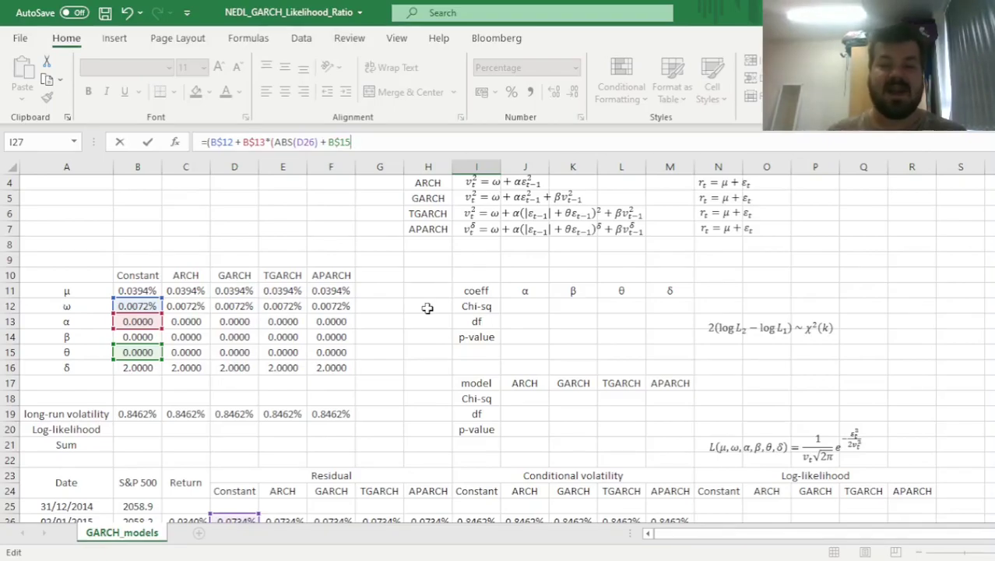
scroll(427, 316, "down", 3)
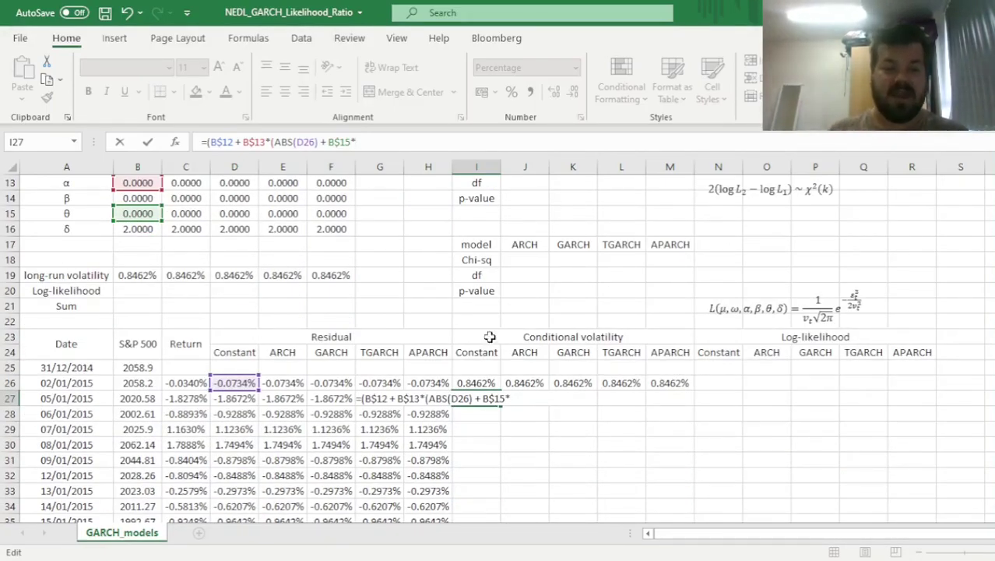
left_click(233, 382)
- Close the residual bracket in the I27 formula and raise it to the δ power with )^B$16 +
scroll(595, 403, "up", 4)
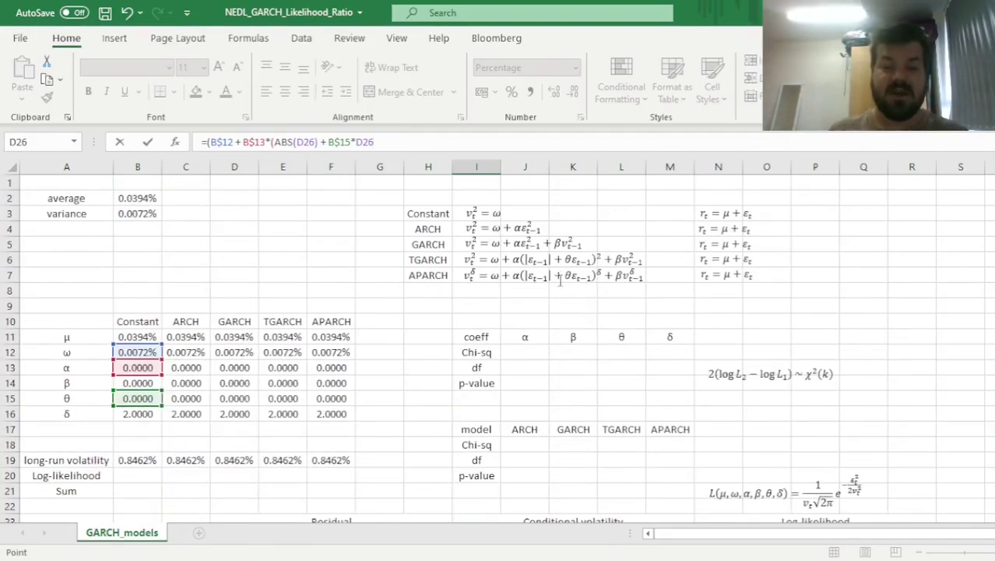
type(")")
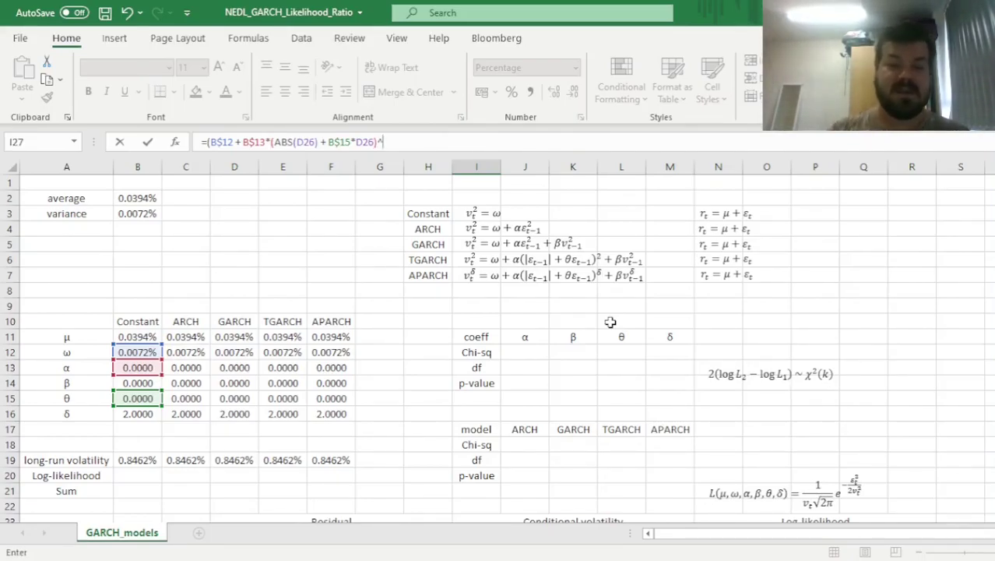
type("^")
left_click(124, 412)
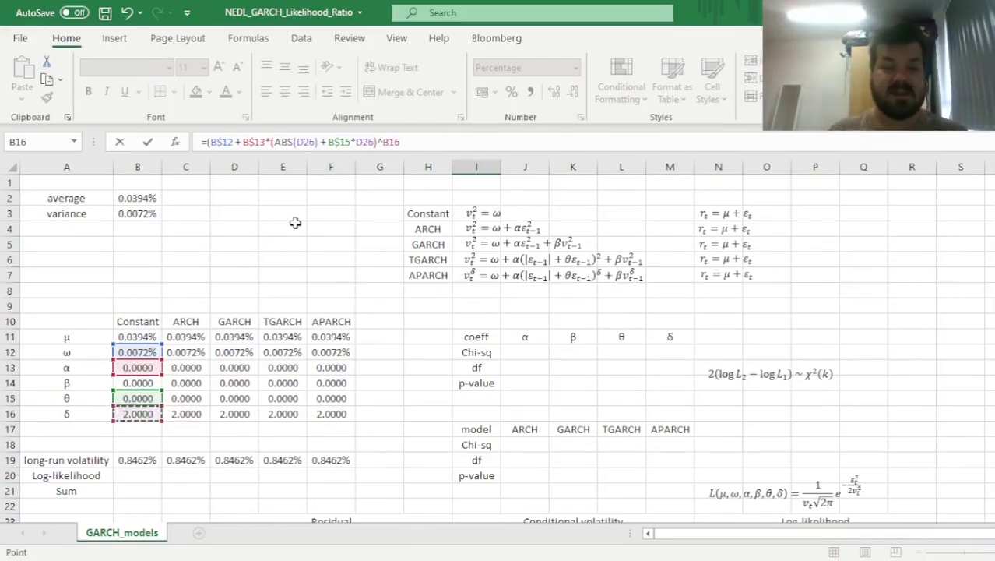
left_click(389, 142)
type("$16 +")
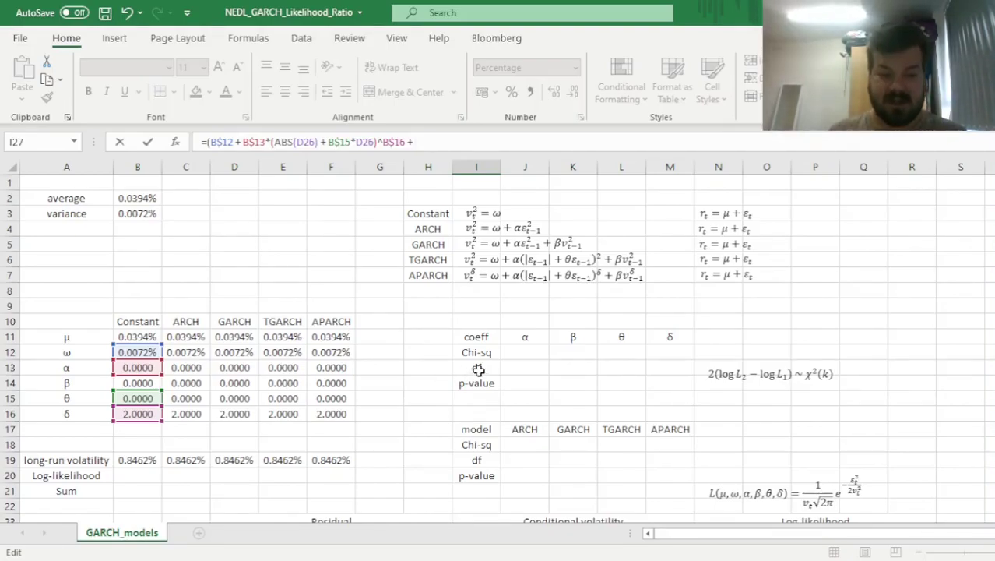
- Add the β term with the previous conditional volatility raised to δ, B$14*I26^B$16, to the I27 formula
left_click(145, 383)
left_click(422, 142)
type("$14*")
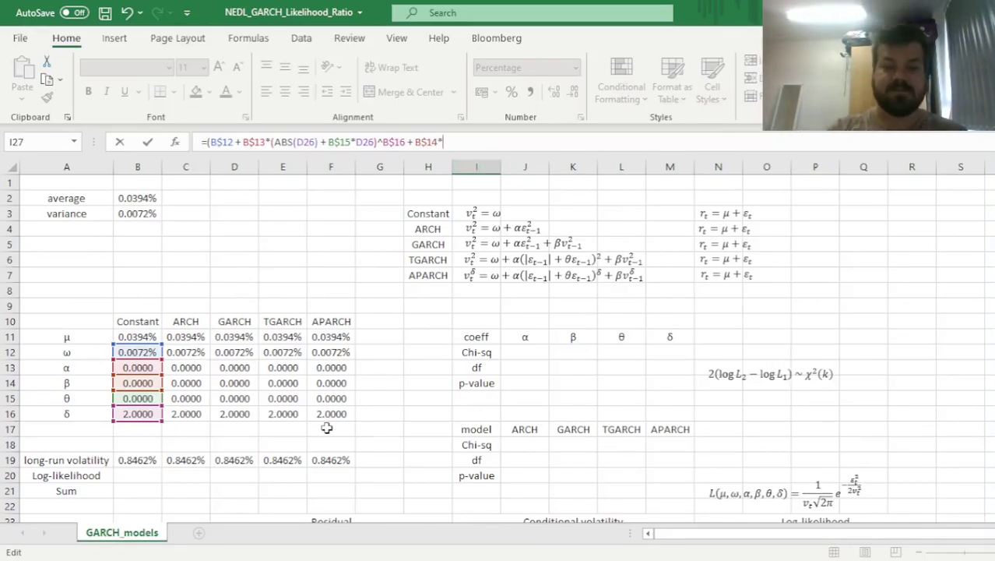
scroll(171, 382, "down", 4)
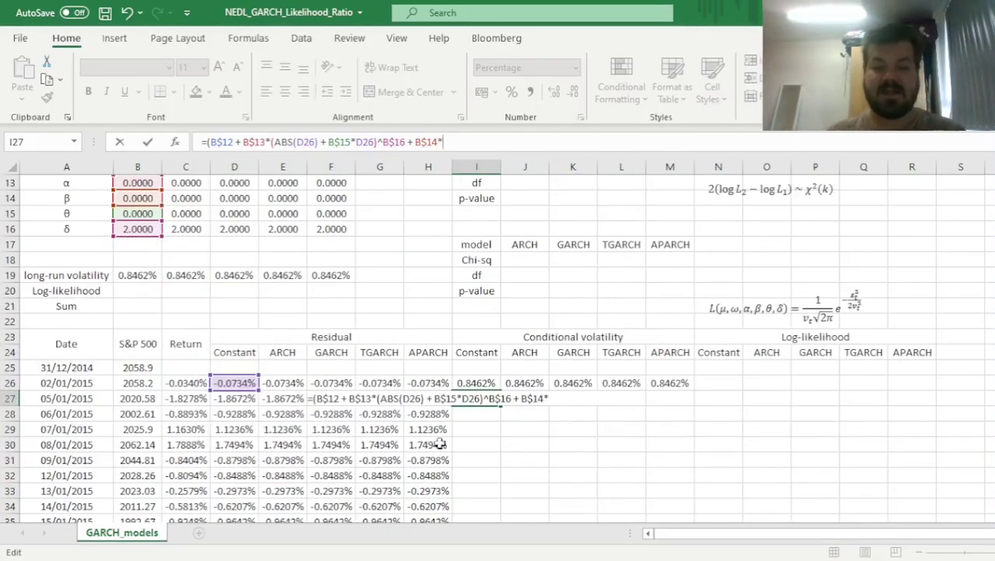
left_click(483, 381)
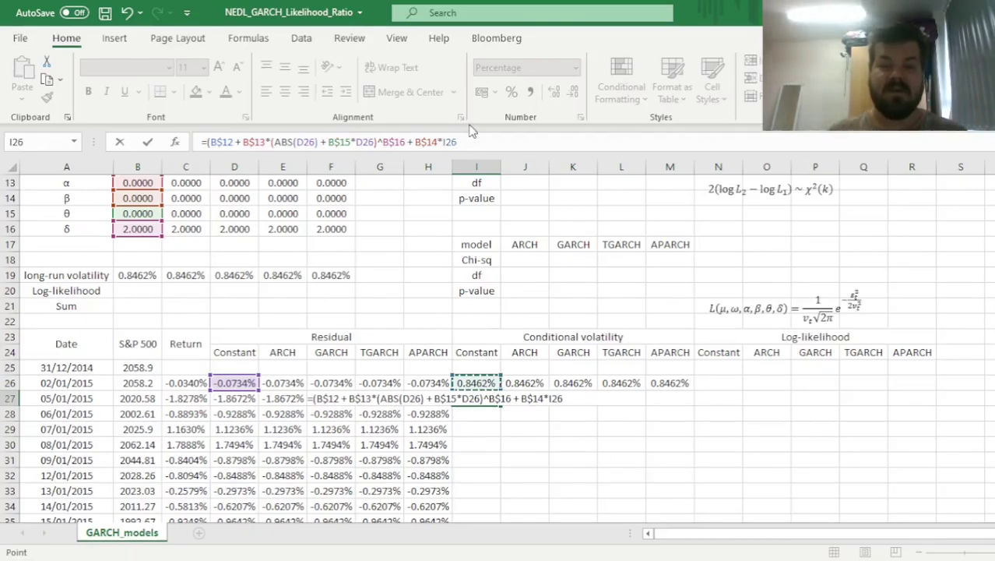
type("^")
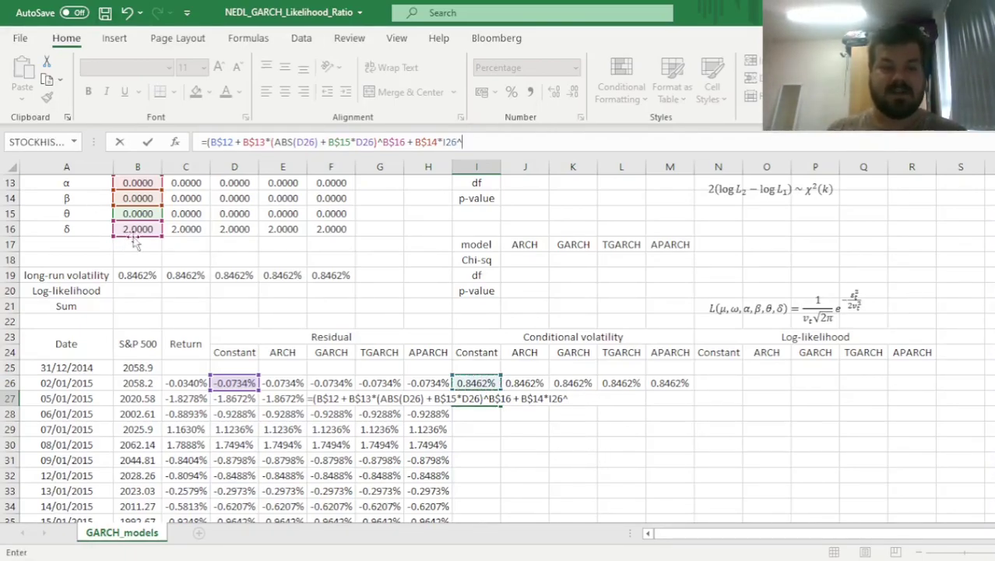
left_click(137, 229)
left_click(466, 141)
type("$16")
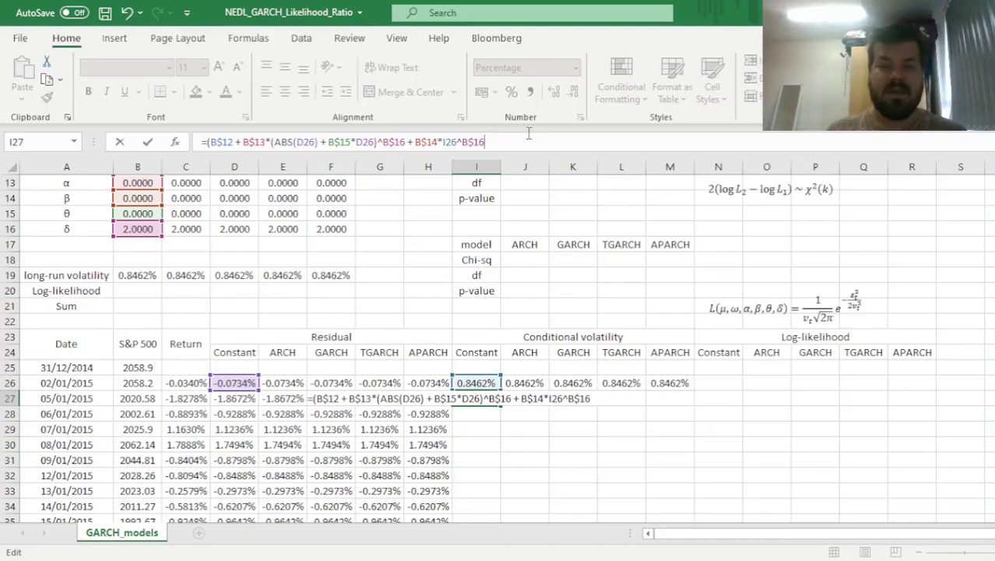
- Complete the I27 formula by raising the whole bracket to the inverse of δ with )^(1/B$16)
scroll(514, 347, "up", 4)
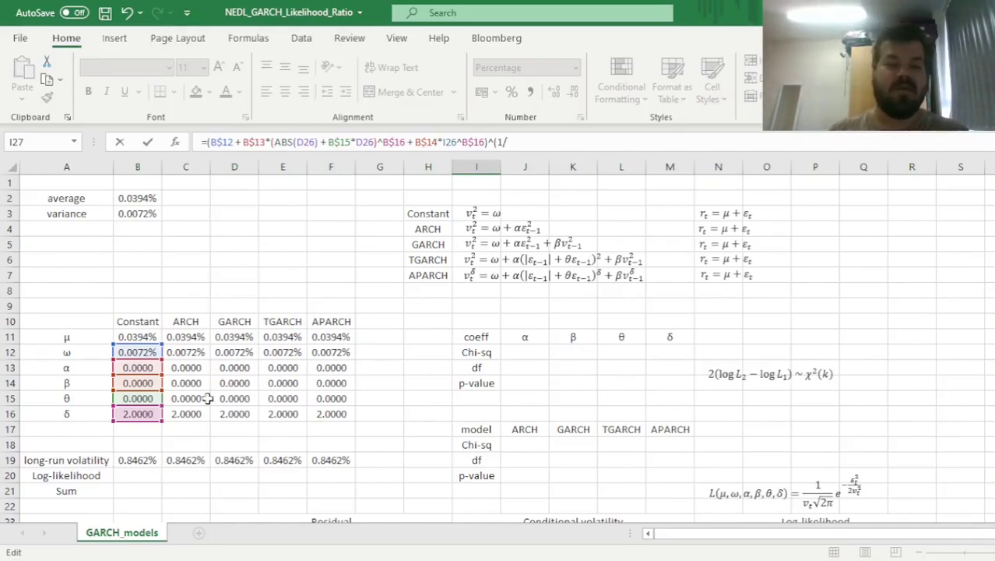
left_click(137, 414)
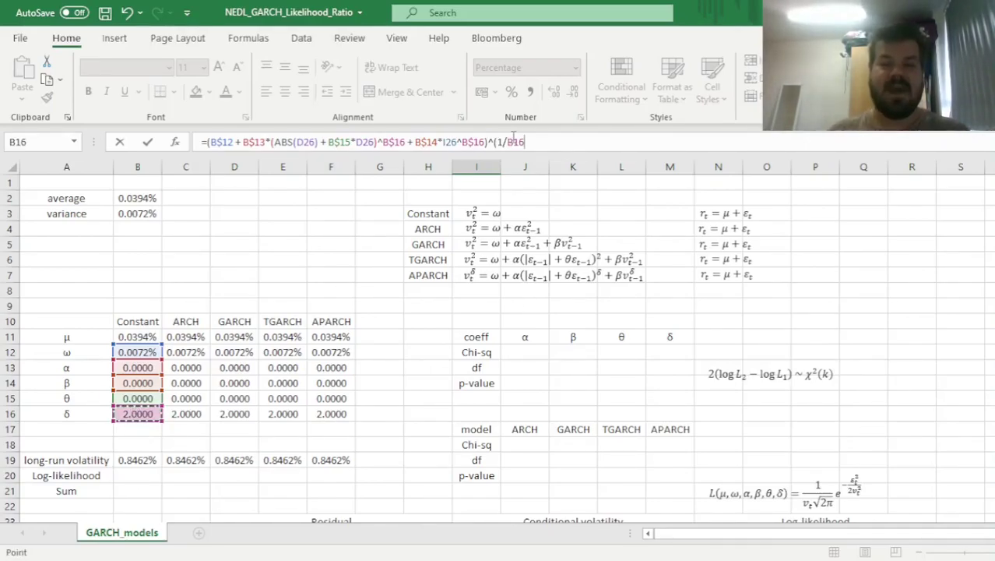
left_click(513, 141)
type("$16")
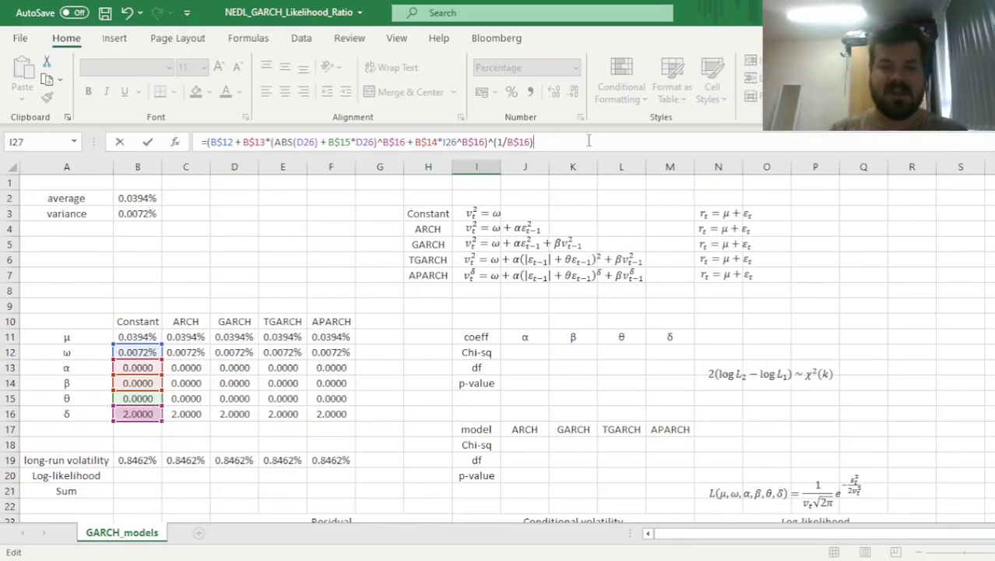
key("Return")
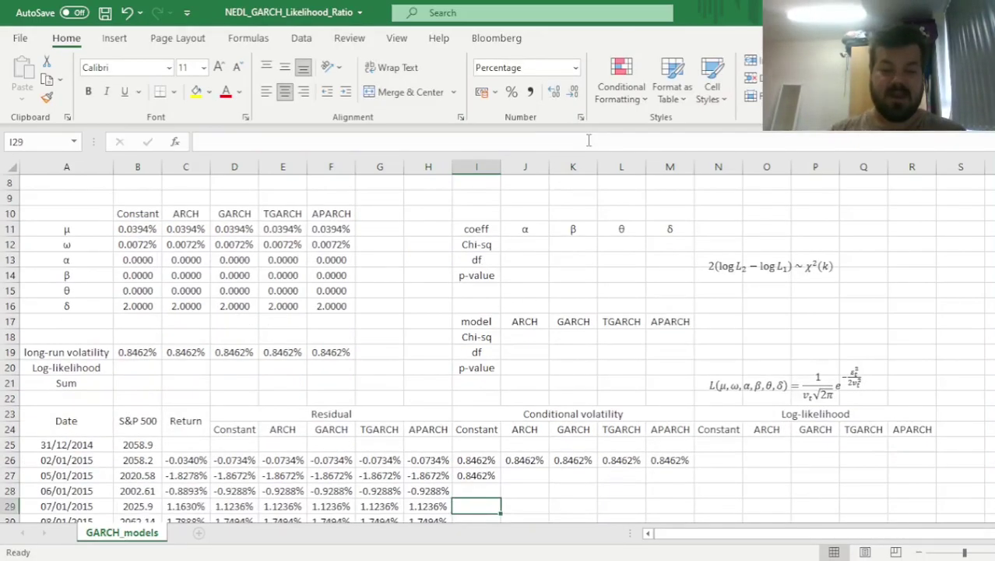
- Fill the conditional volatility formula from I27 across to the APARCH column, M27, and down through all dates
key("Up")
scroll(377, 141, "down", 4)
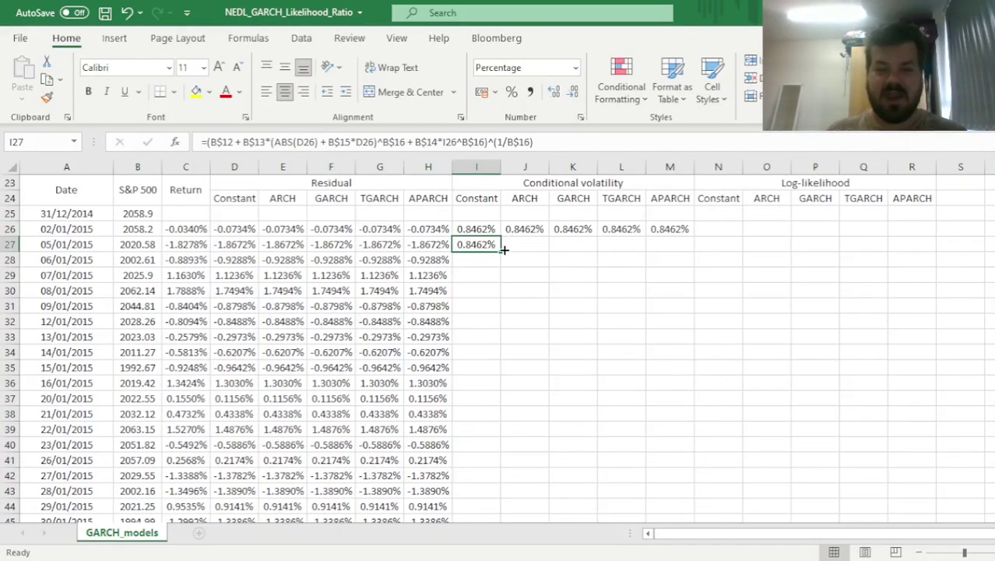
left_click_drag(500, 251, 689, 247)
double_click(689, 247)
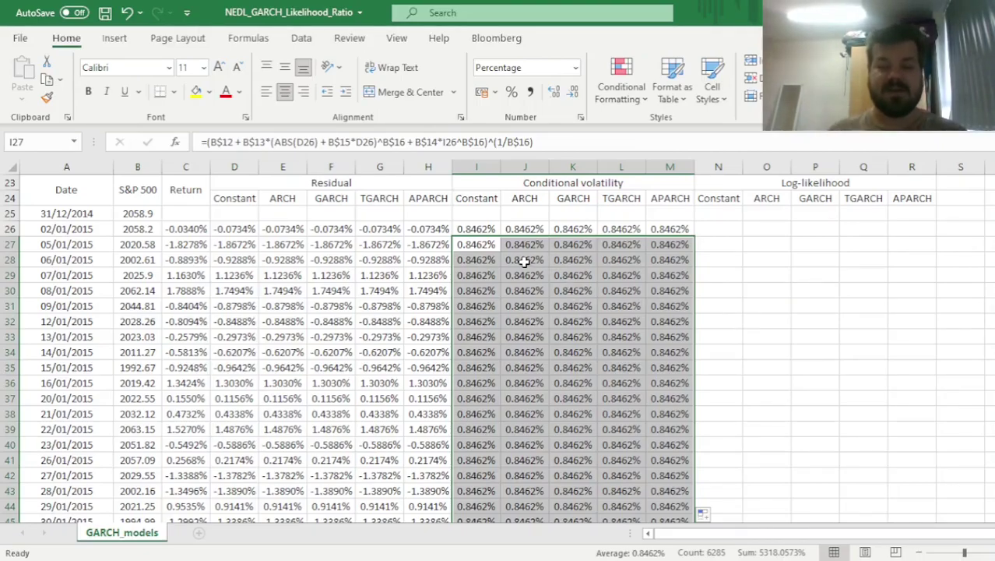
- Examine the filled conditional volatilities in I26:M35 alongside the model parameters, and inspect the likelihood equation above the Log-likelihood columns
scroll(459, 268, "up", 6)
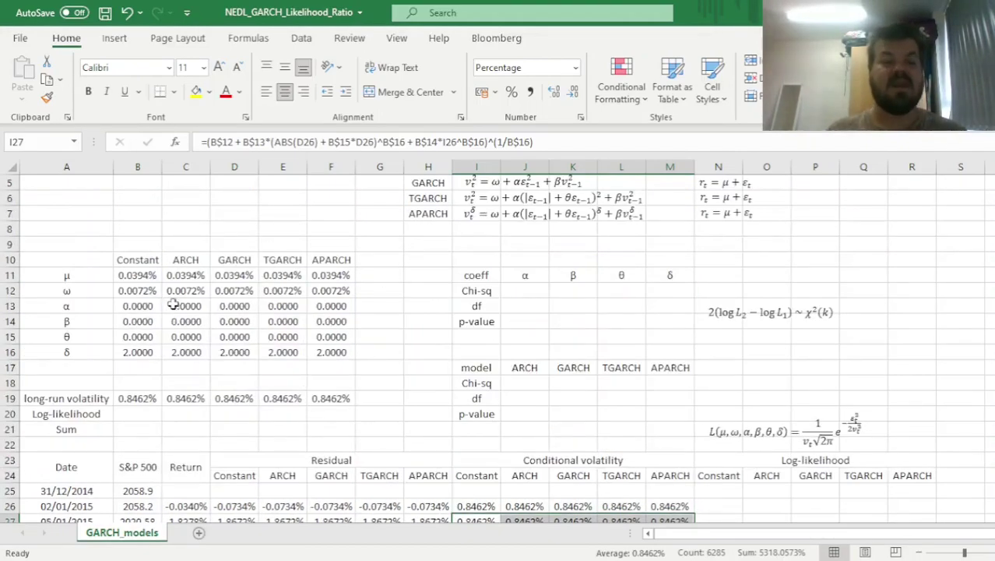
scroll(510, 307, "down", 4)
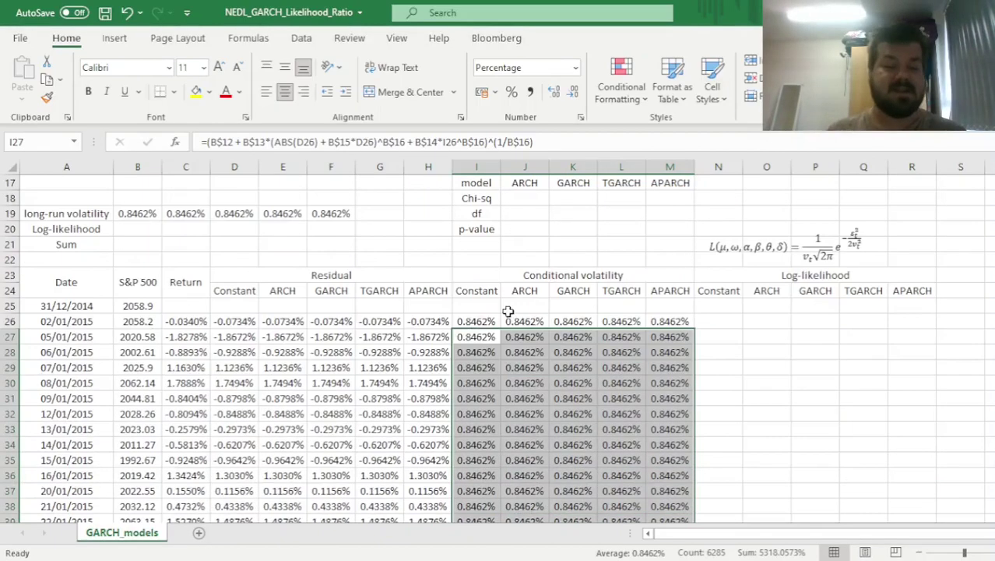
left_click(477, 352)
left_click_drag(472, 321, 656, 455)
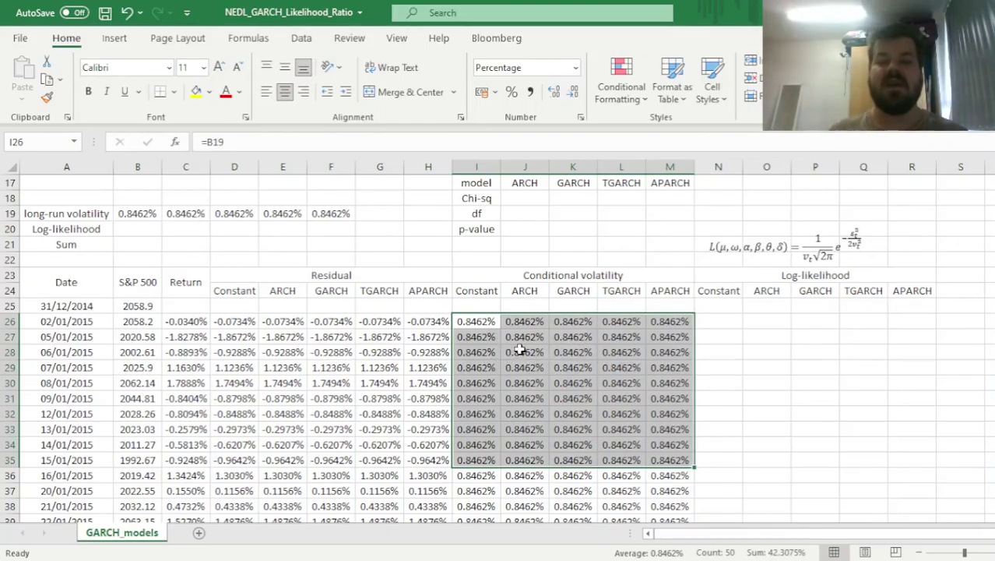
scroll(529, 358, "up", 4)
scroll(571, 372, "down", 2)
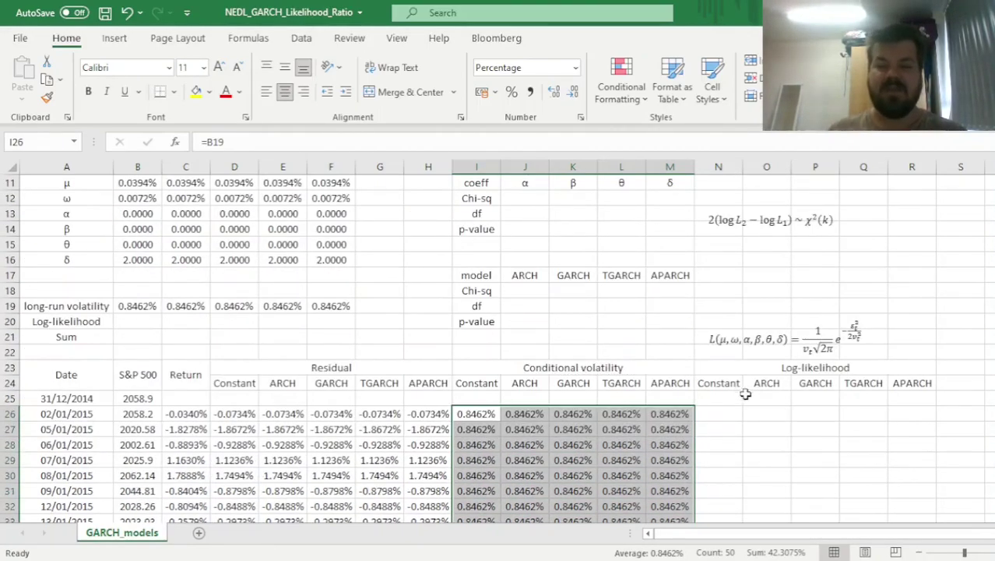
left_click(718, 413)
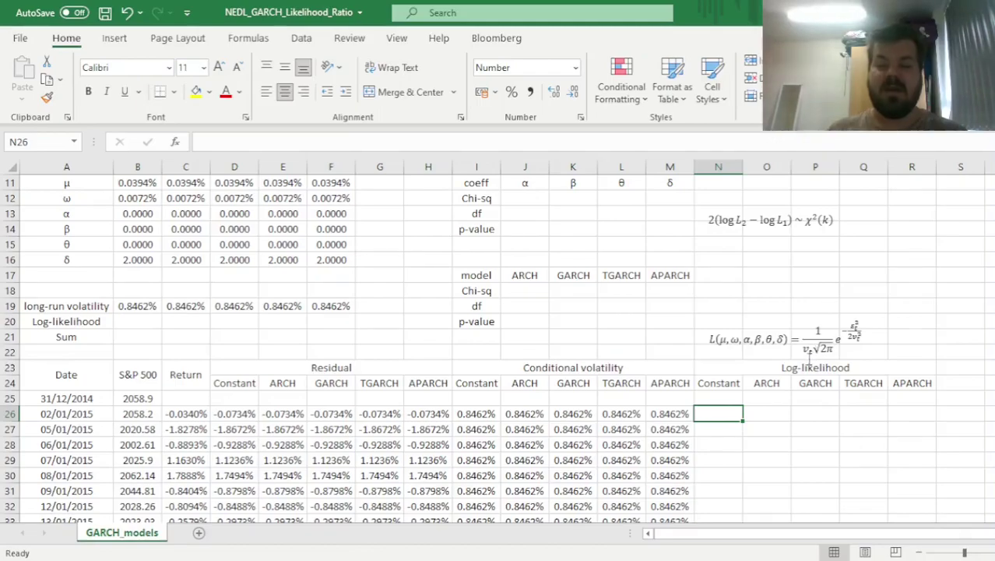
left_click(855, 327)
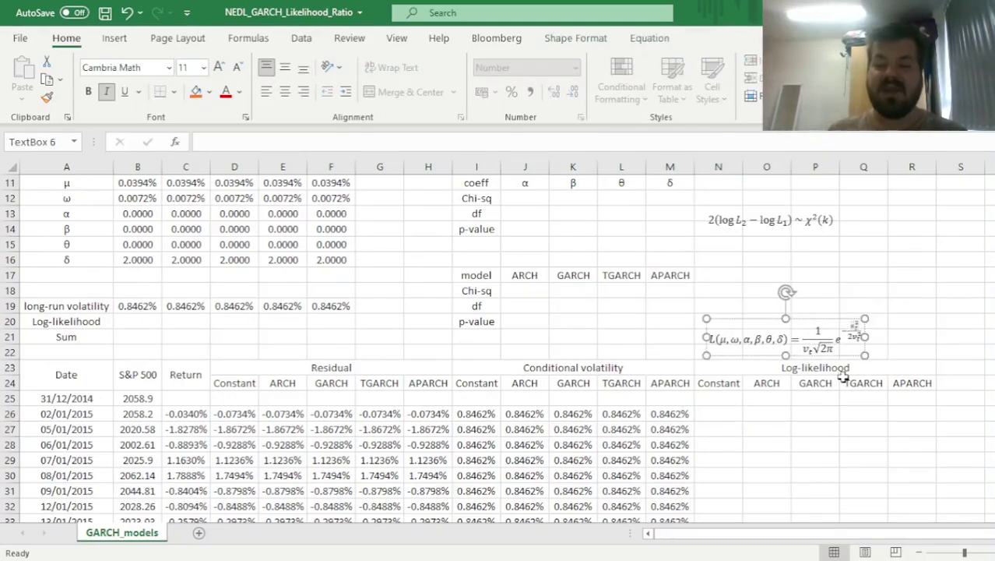
left_click(854, 327)
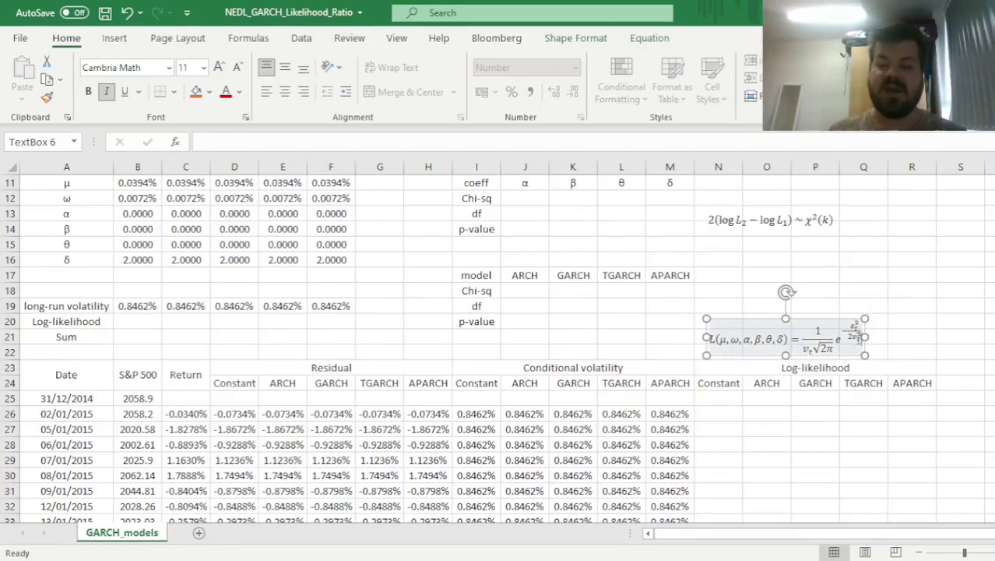
- Start the Constant log-likelihood formula in N26 with =IFERROR(LN(1/(SQRT(2*PI())*I26), using the conditional volatility in I26
left_click(721, 413)
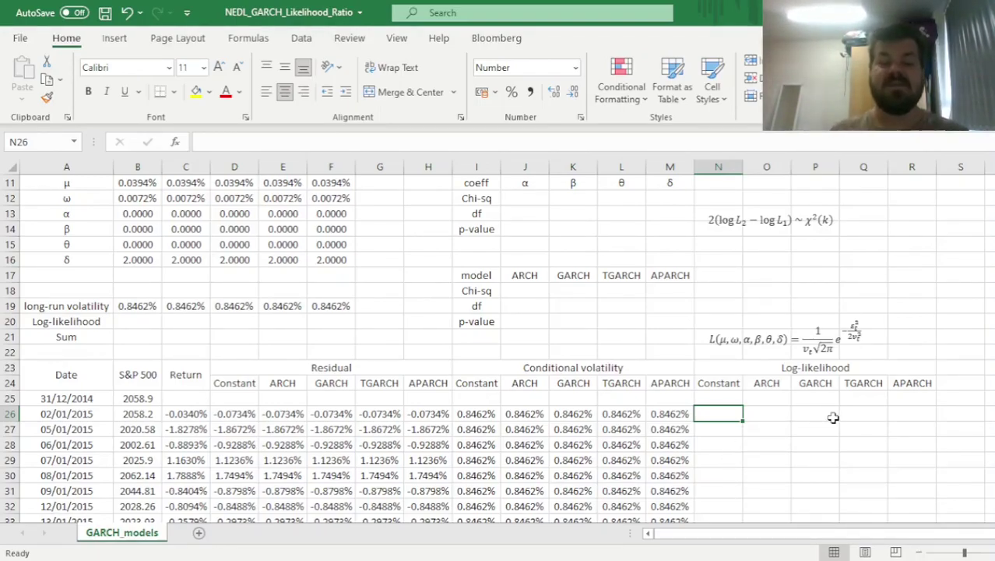
type("=")
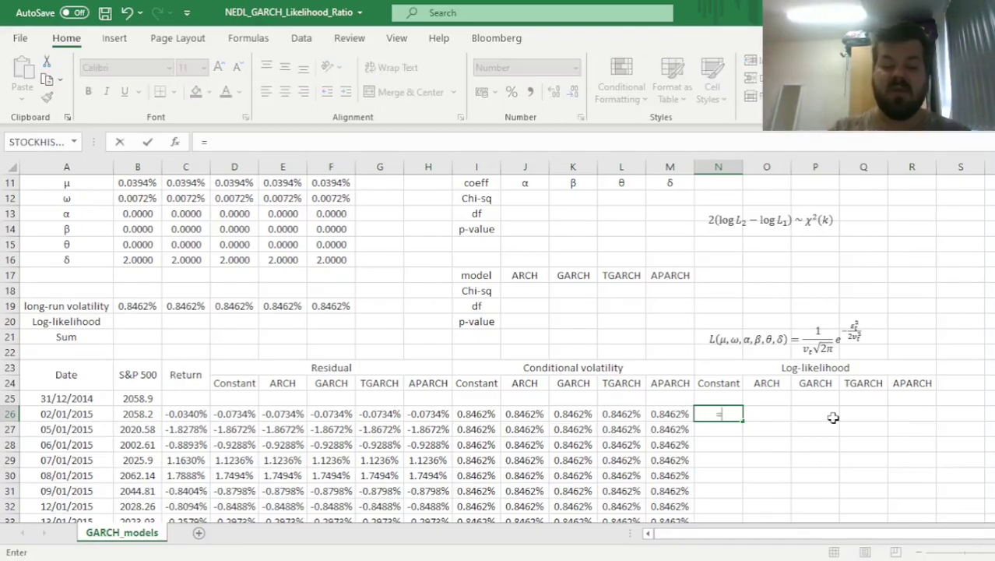
type("IFERROR(")
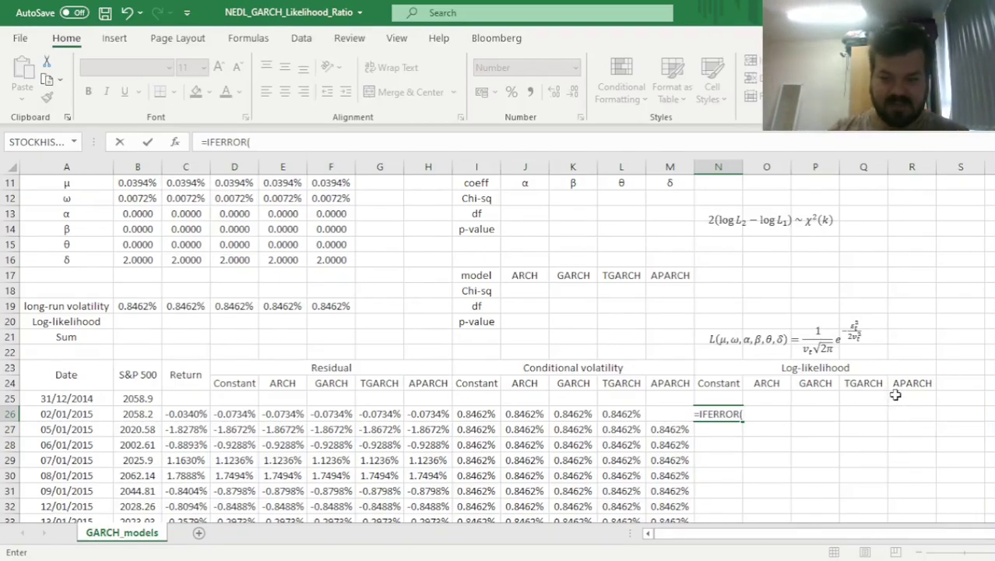
type("LN(")
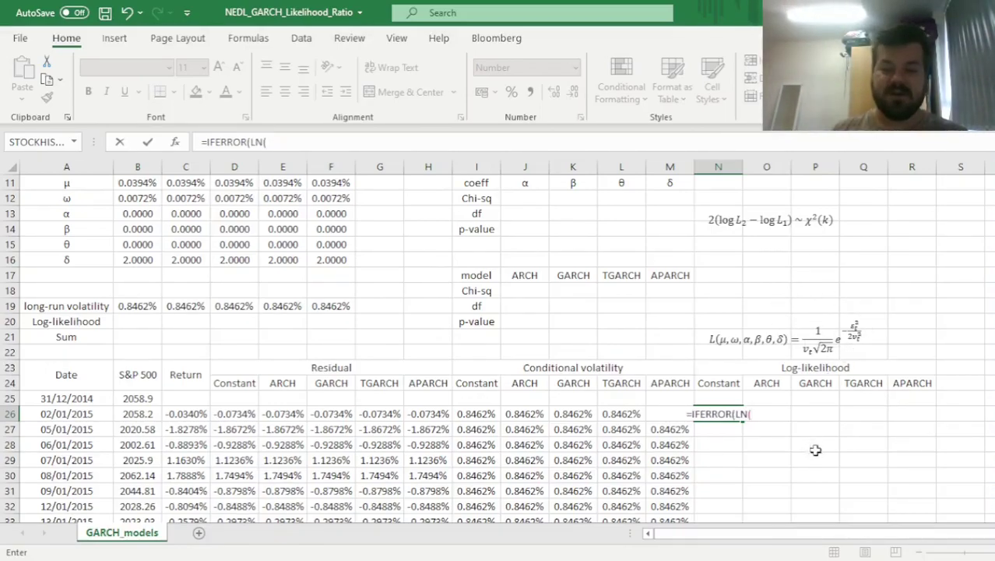
type("1")
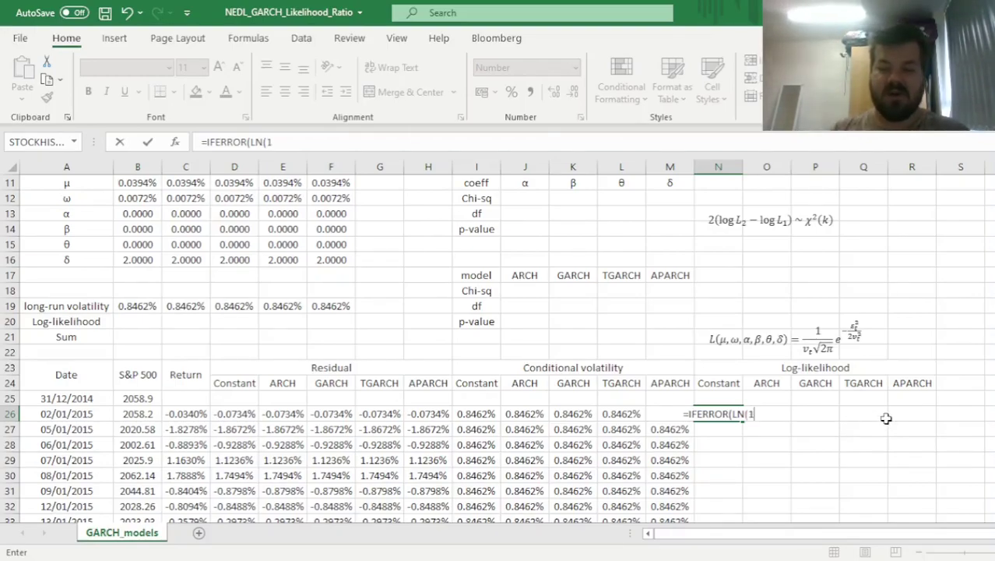
type("/")
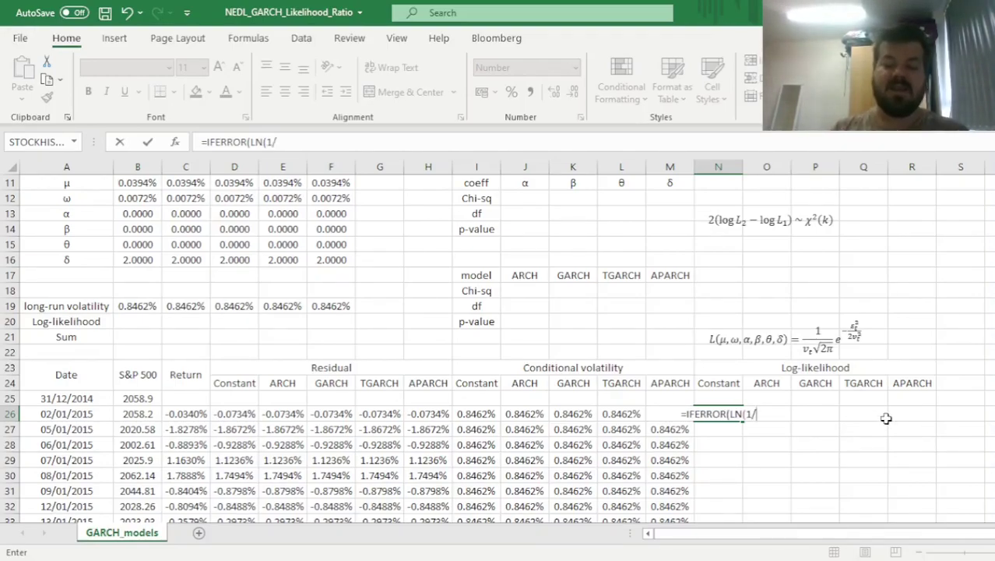
type("(S")
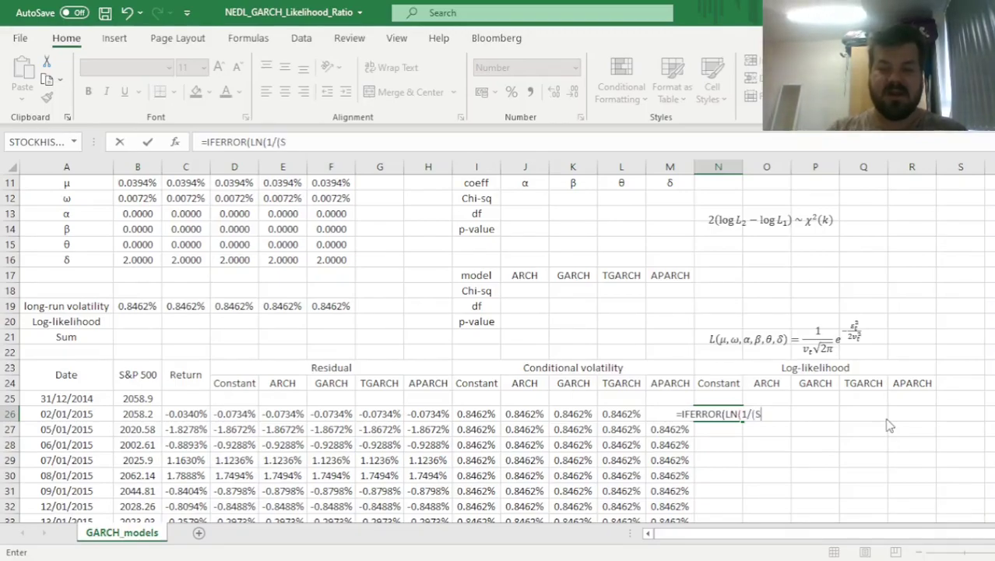
type("QRT(2*PI(")
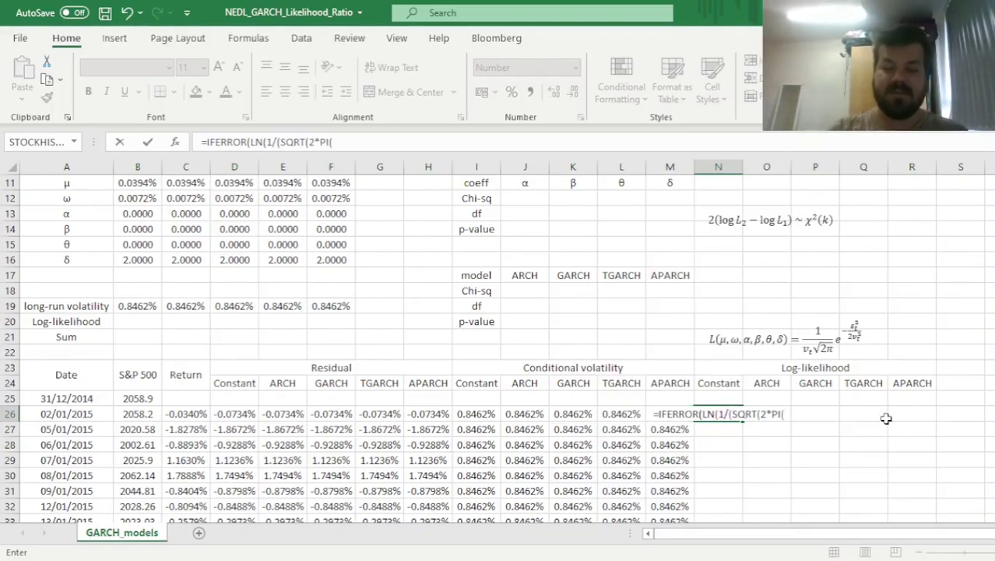
type("))*")
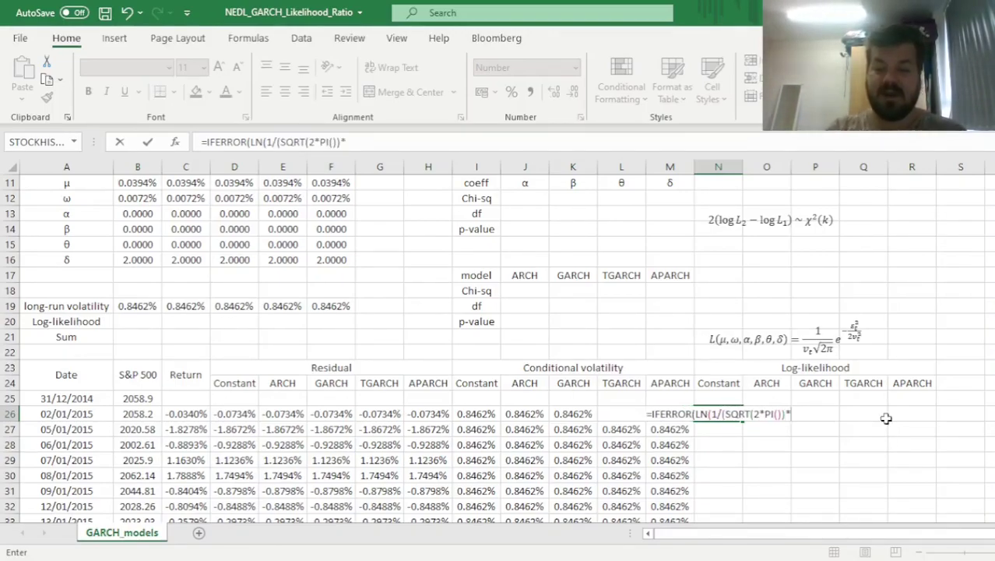
left_click(476, 414)
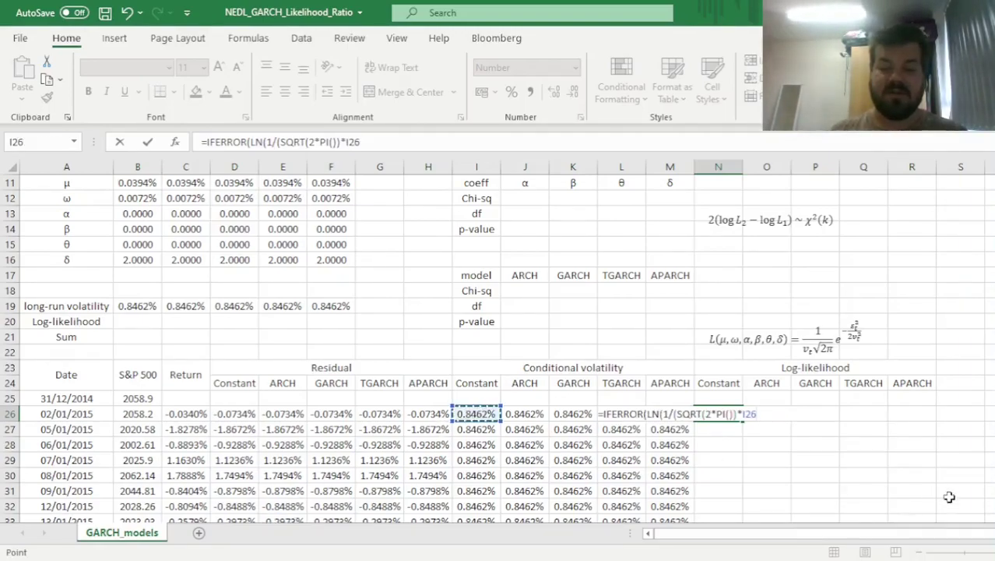
type(")")
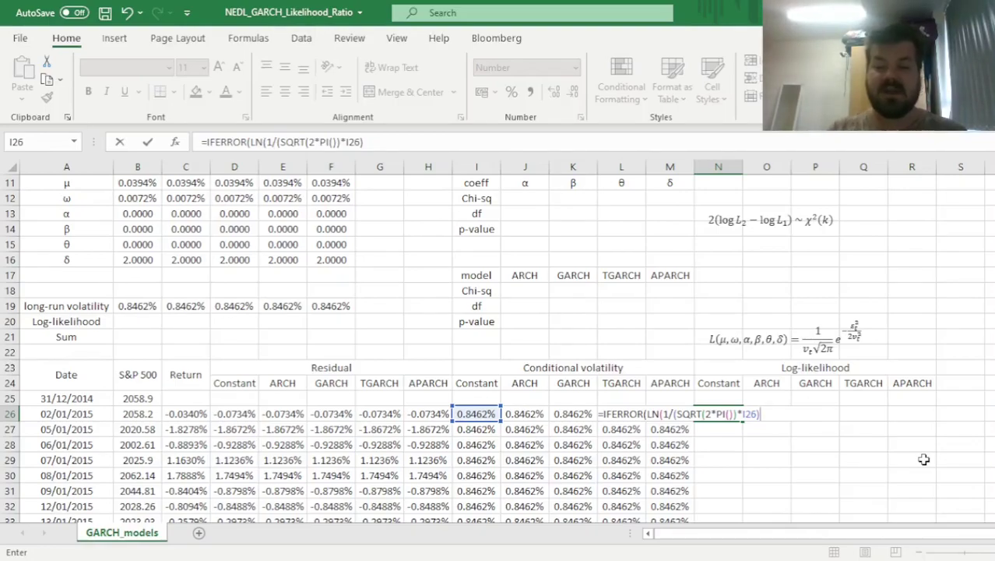
- Multiply the density in the N26 formula by the exponential term EXP(-(D26^2)/(2*I26^2), using the residual and conditional volatility
type("*")
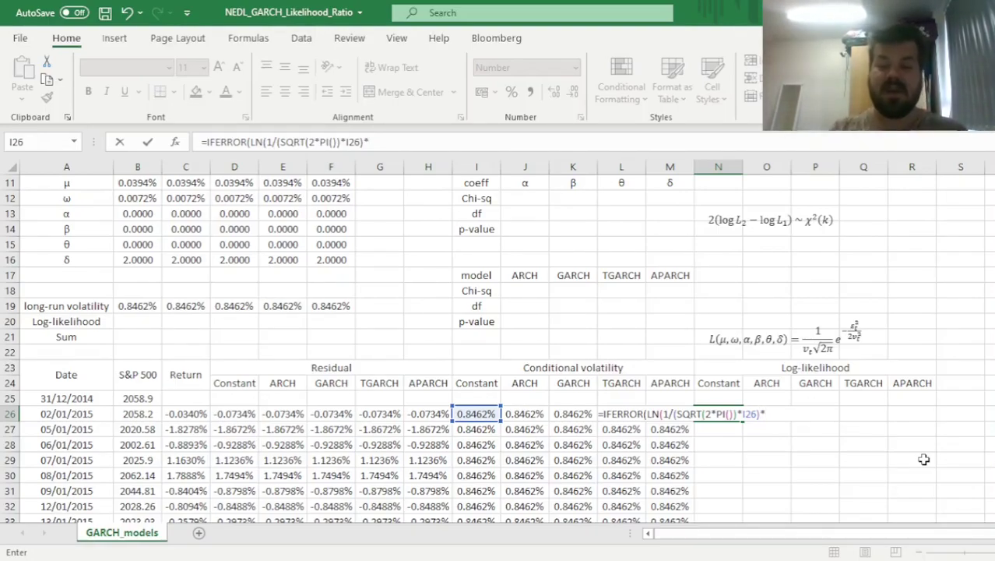
type("EXP")
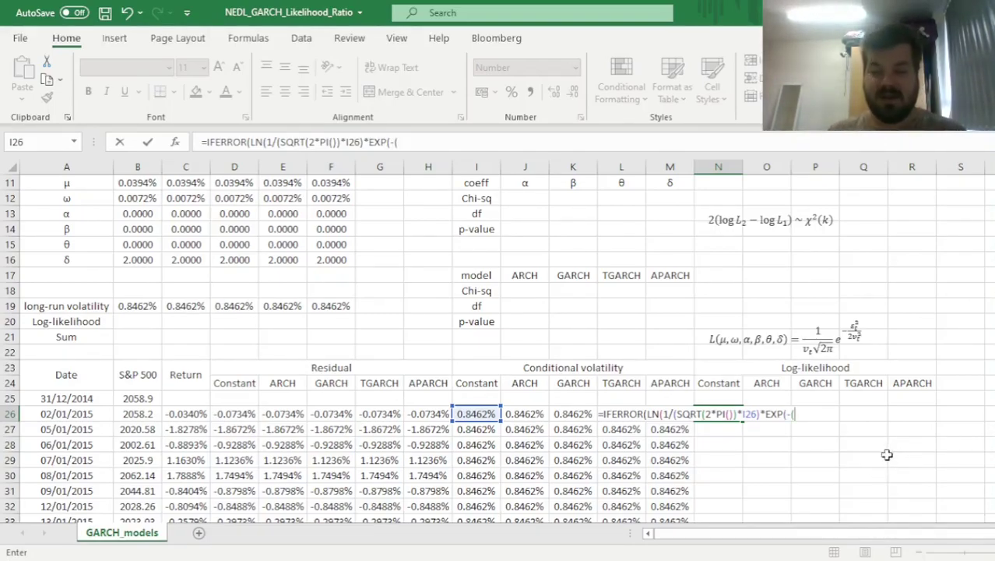
type("(-(")
left_click(243, 415)
type("^2)/")
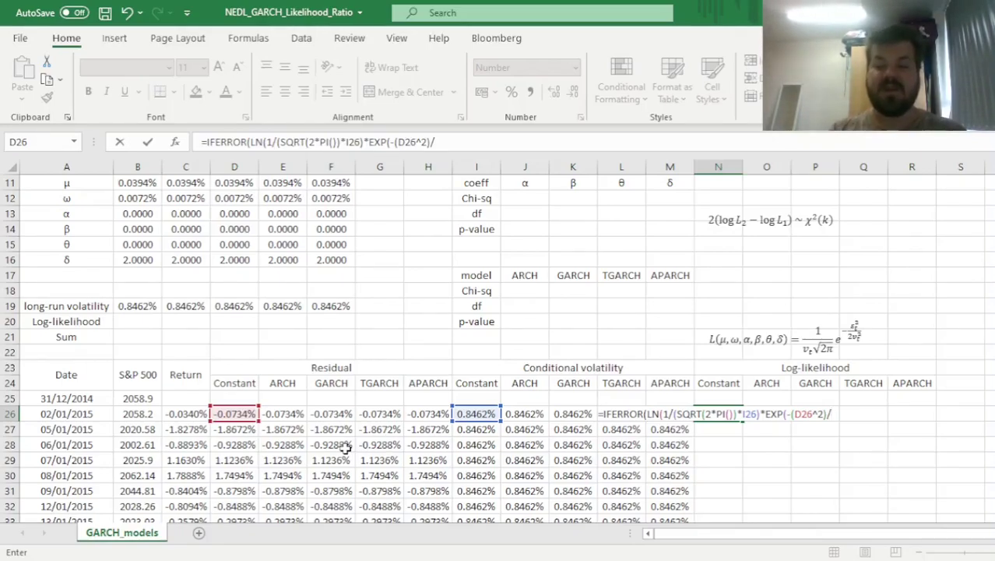
type("(2")
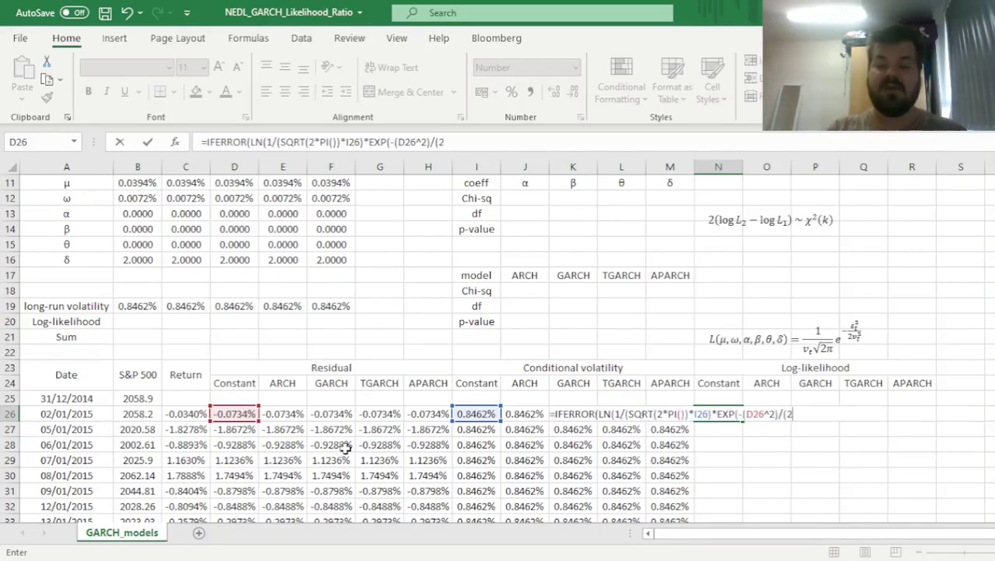
type("*")
left_click(474, 414)
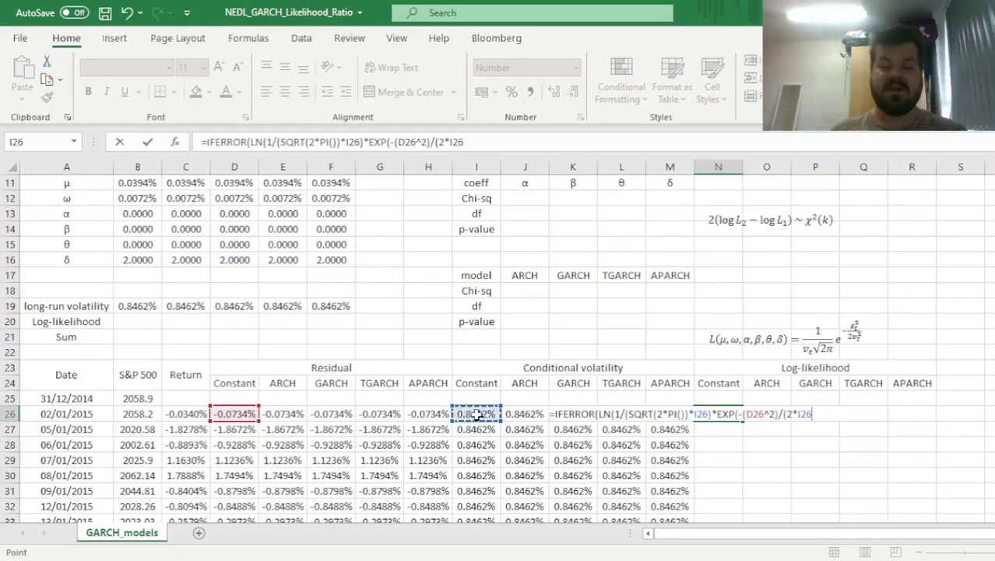
type("^23")
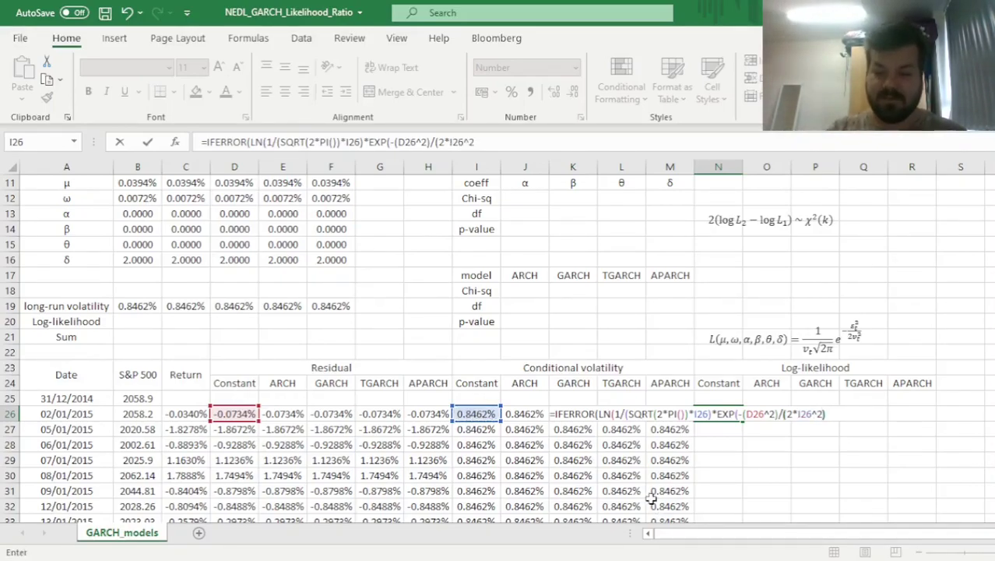
- Complete the N26 formula with -1000 as the IFERROR fallback, and fill it across to the APARCH column, R26, and down through all dates
type("))),")
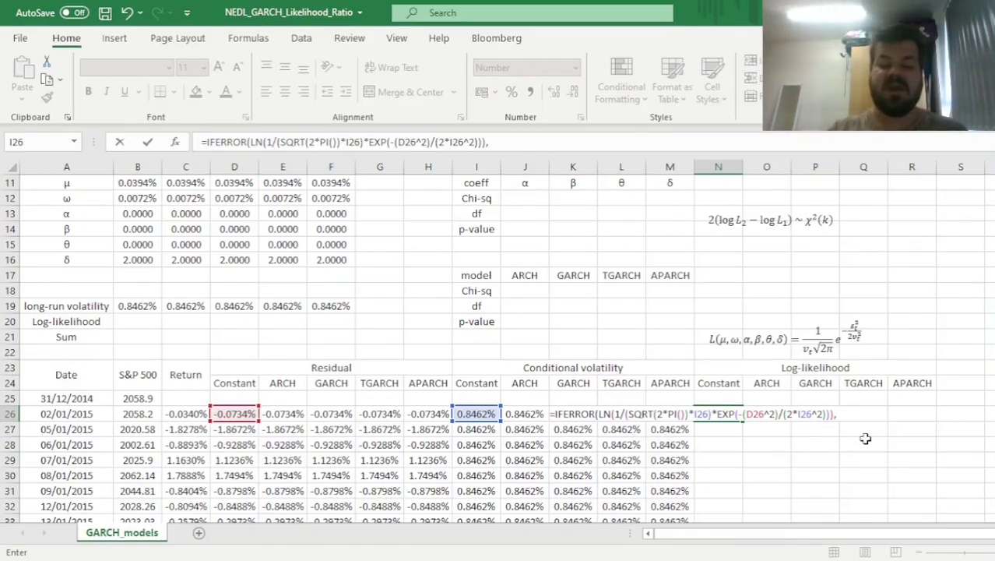
type("000)")
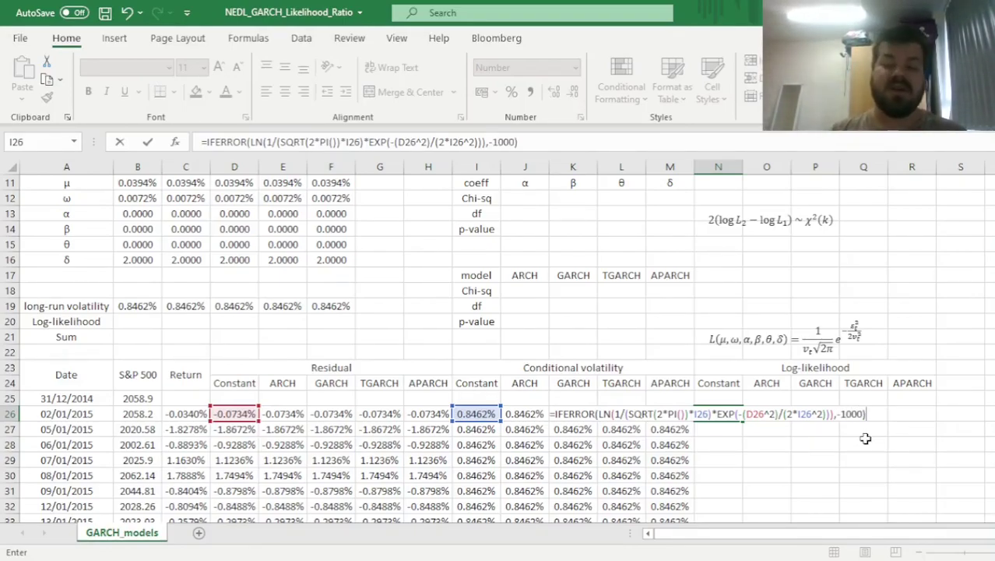
key("Return")
key("Up")
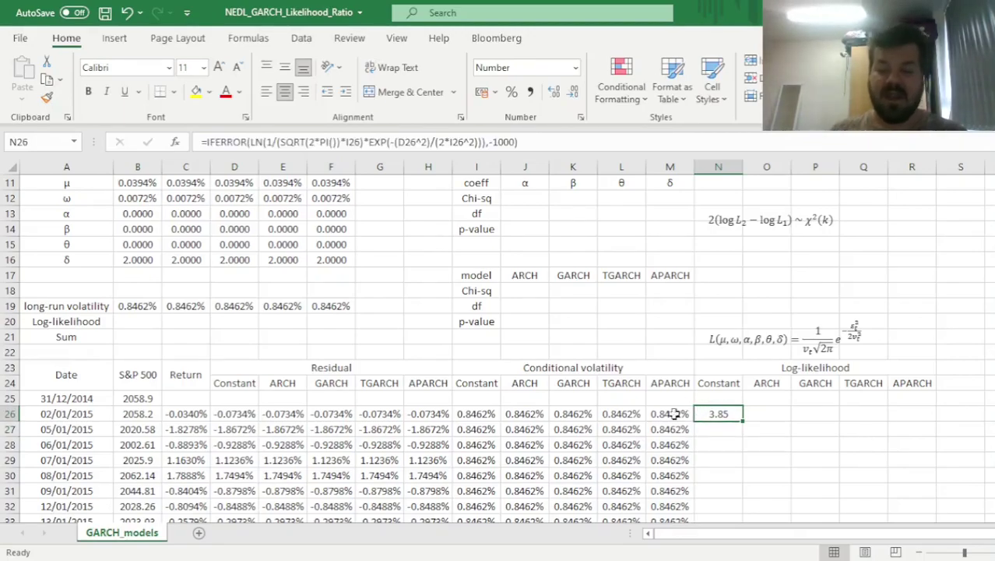
left_click_drag(747, 420, 938, 420)
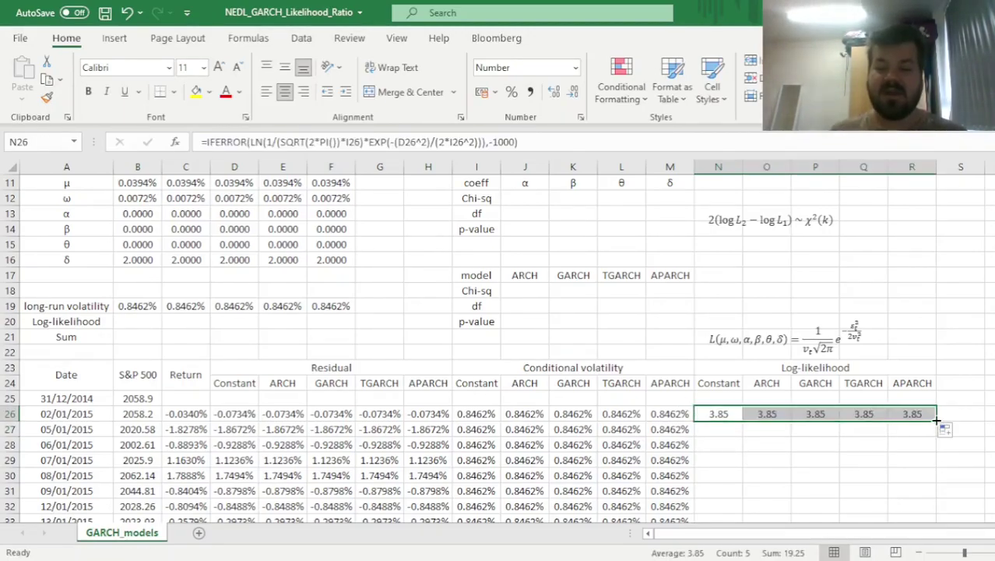
double_click(936, 419)
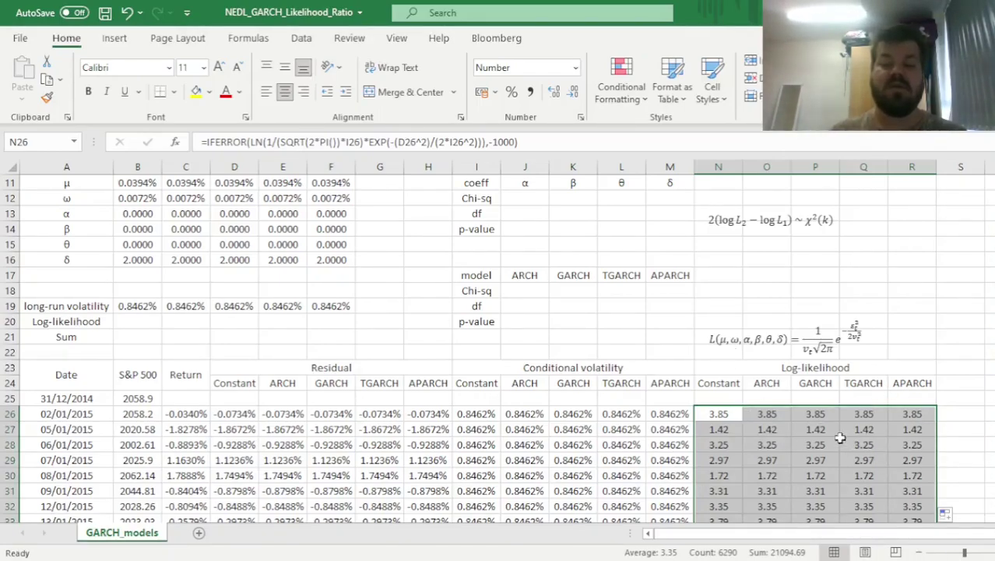
- Sum the Constant log-likelihoods in B20 with =SUM(N26:N1283) and fill the formula across to the APARCH column, F20
left_click(145, 321)
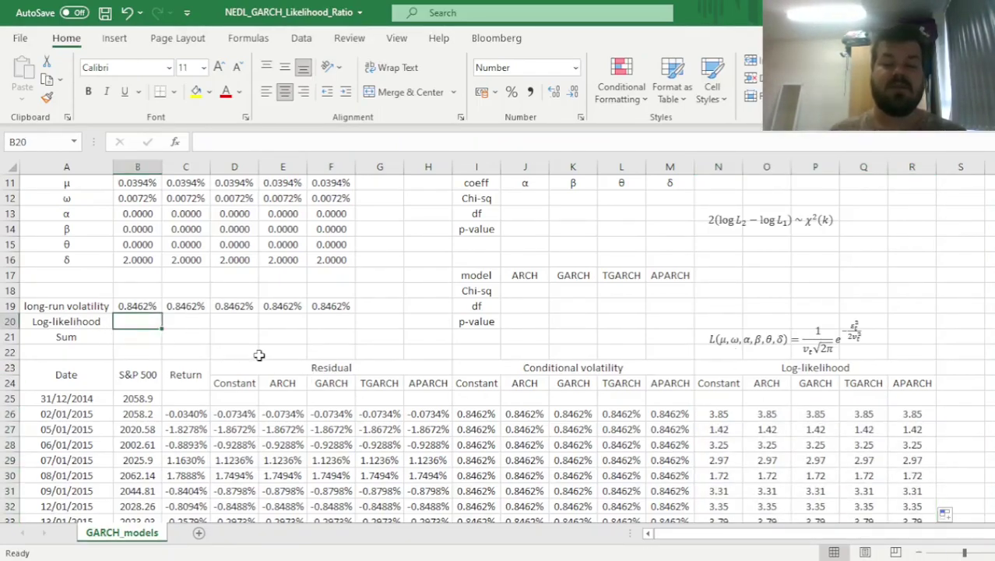
type("=SUM(")
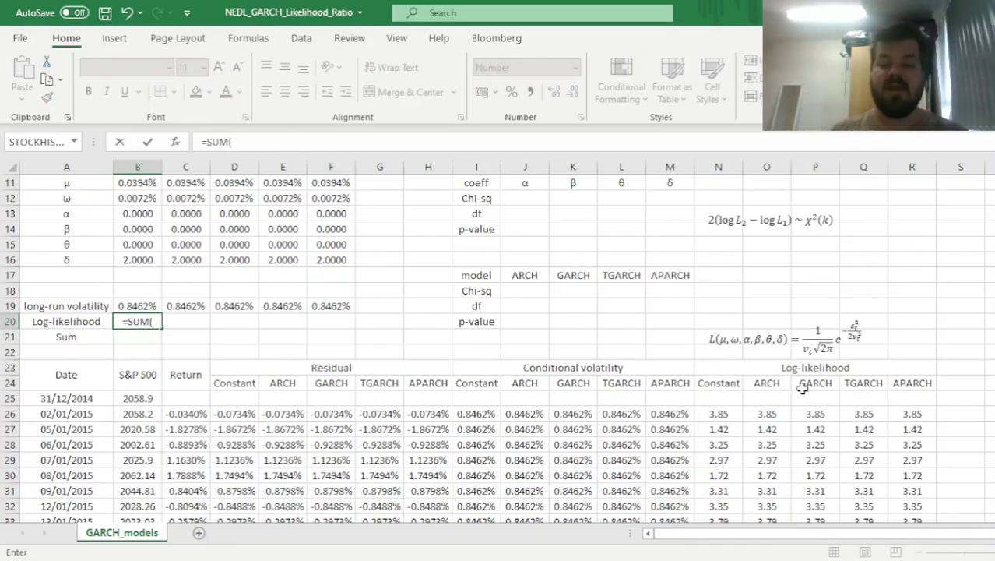
left_click(718, 413)
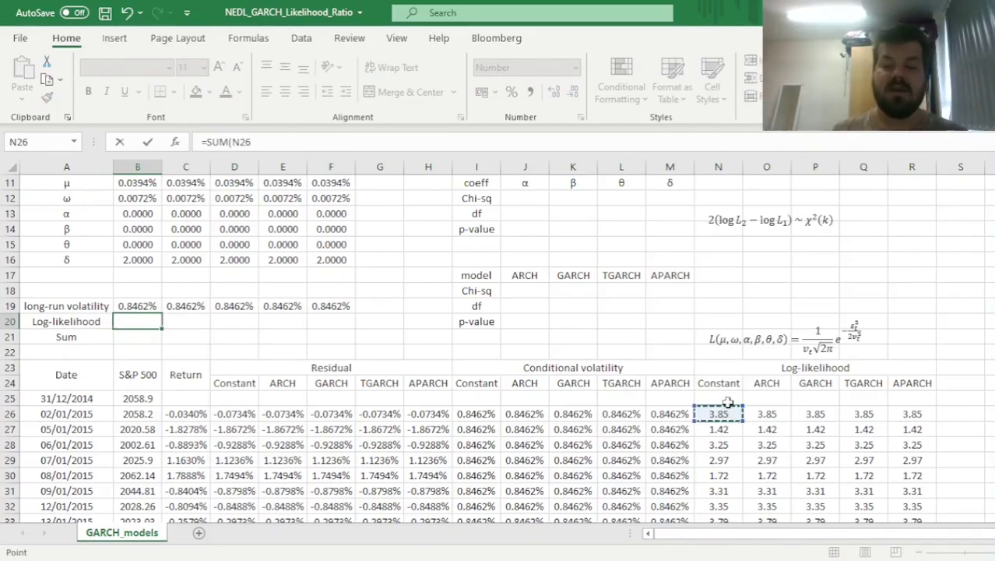
key("ctrl+shift+Down")
key("Return")
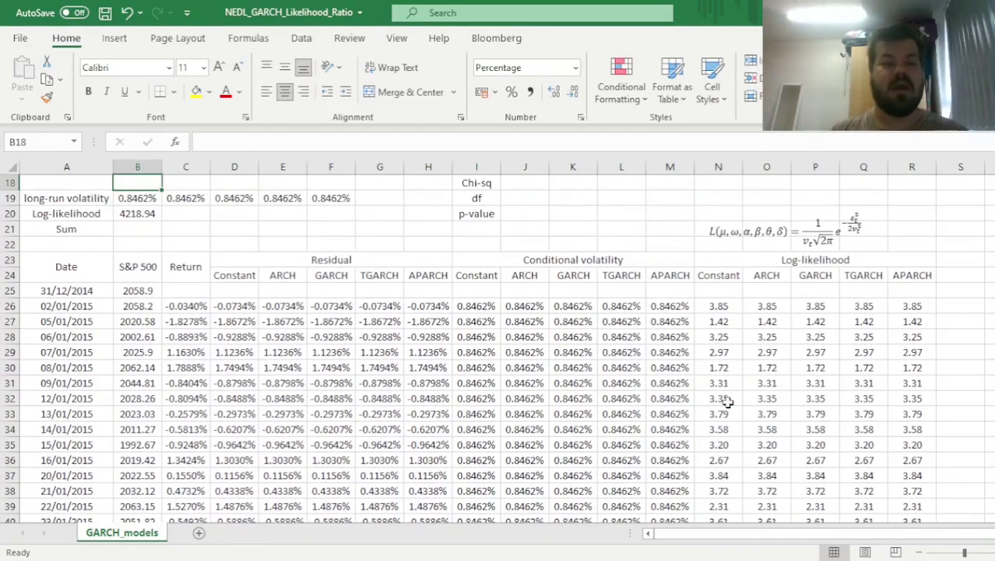
key("Up")
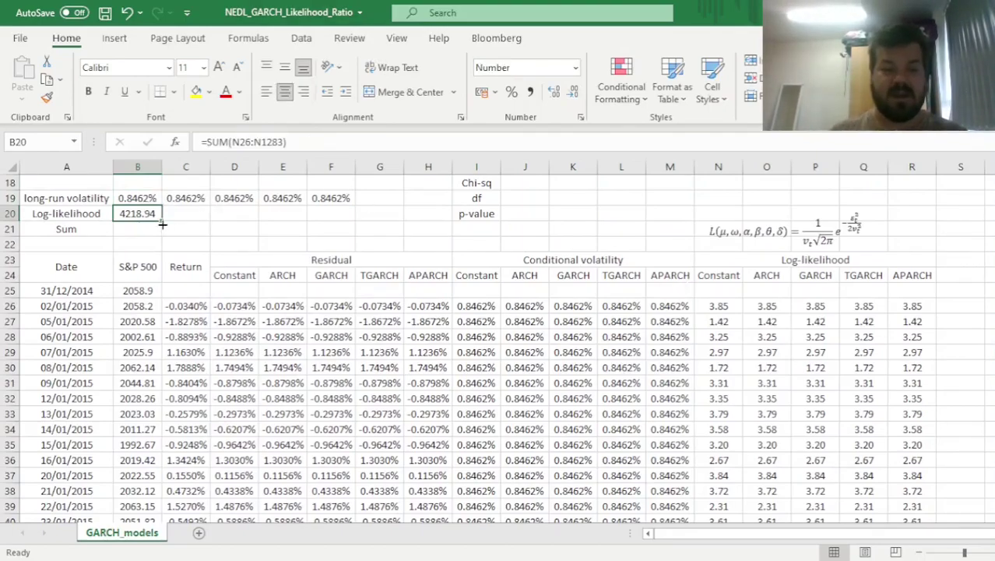
left_click_drag(162, 220, 338, 221)
- Add up the five models' log-likelihoods in the Sum cell B21 with =SUM(B20:F20)
scroll(222, 245, "up", 3)
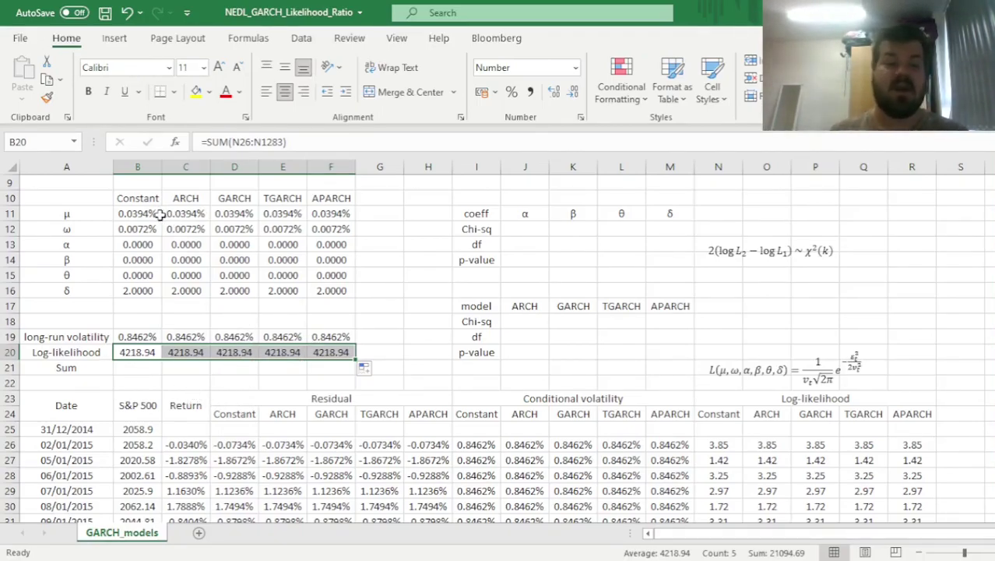
left_click_drag(147, 214, 138, 290)
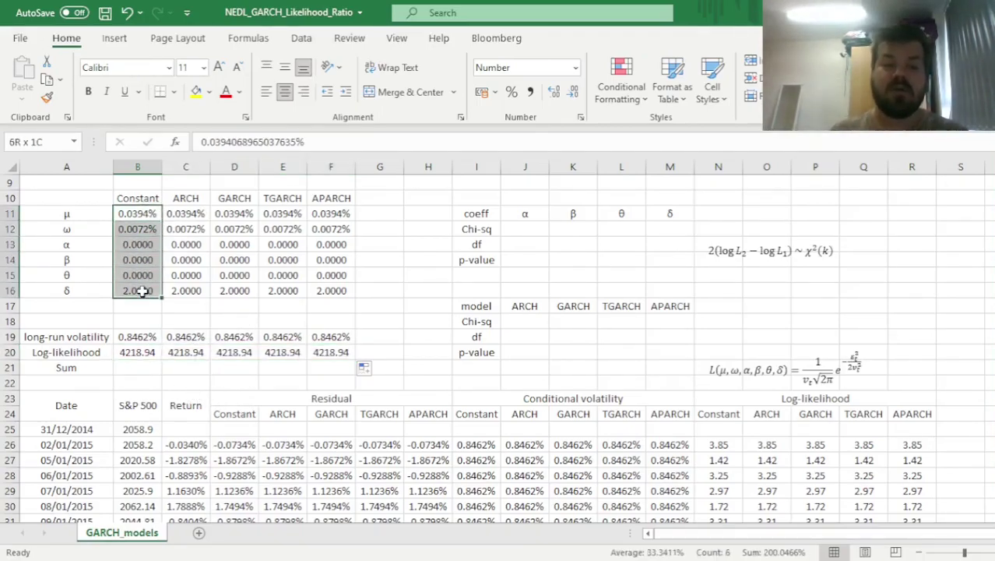
left_click(149, 370)
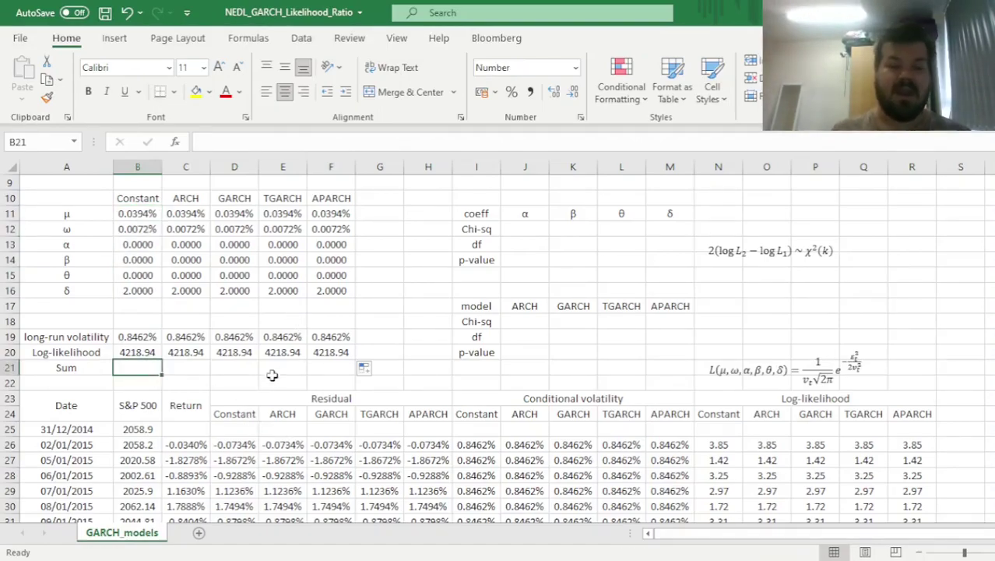
scroll(269, 382, "up", 2)
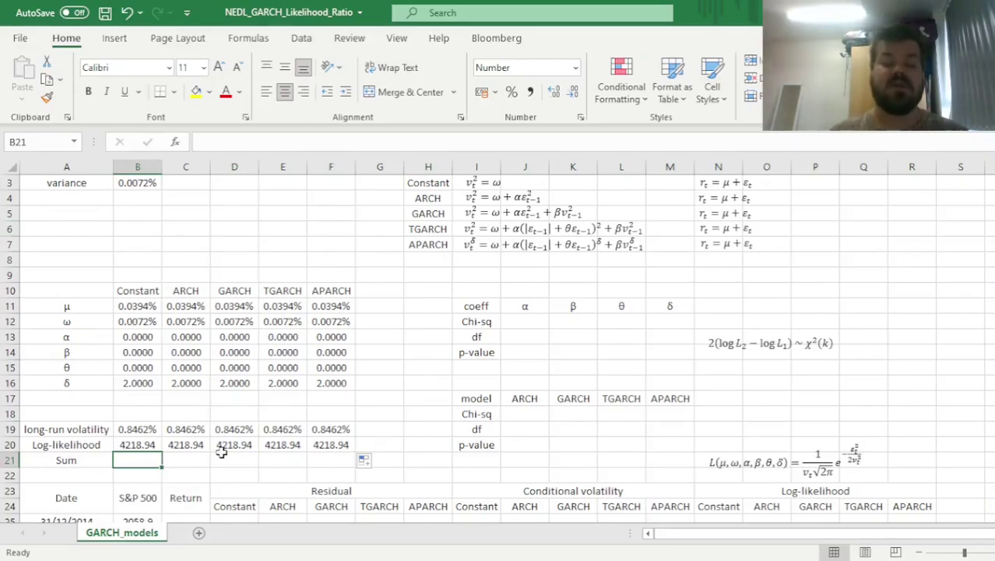
type("=SUM(")
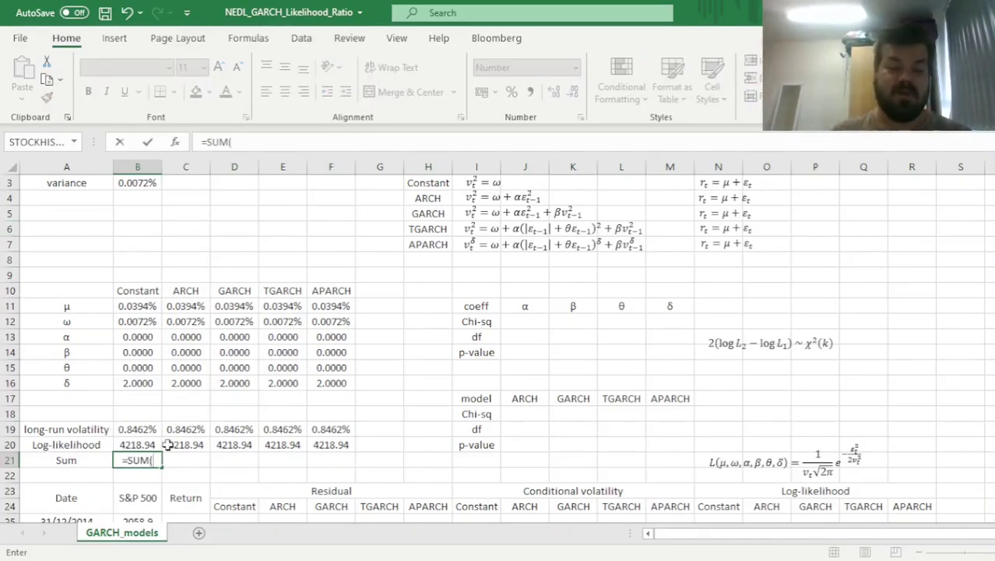
left_click_drag(150, 444, 341, 441)
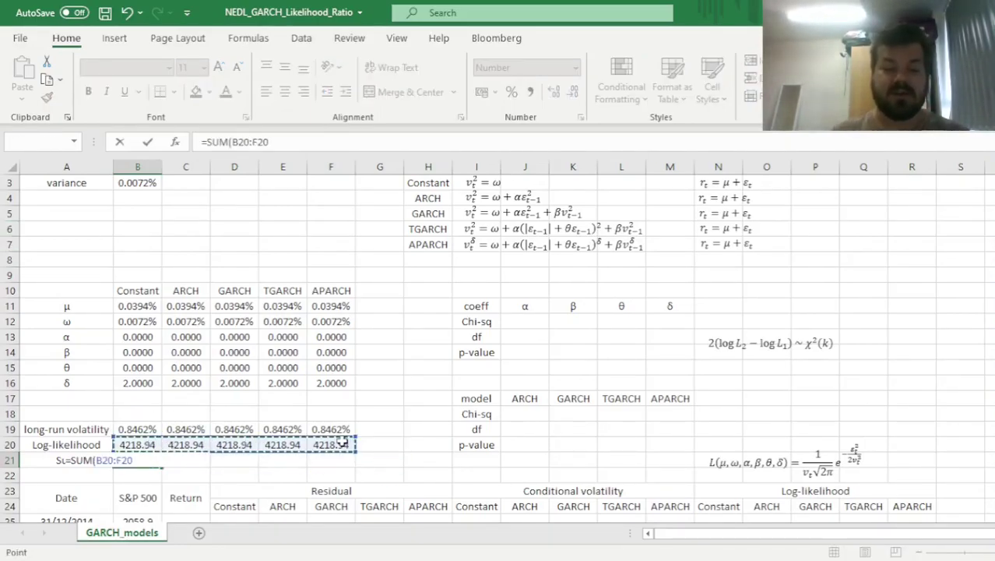
key("Return")
key("Up")
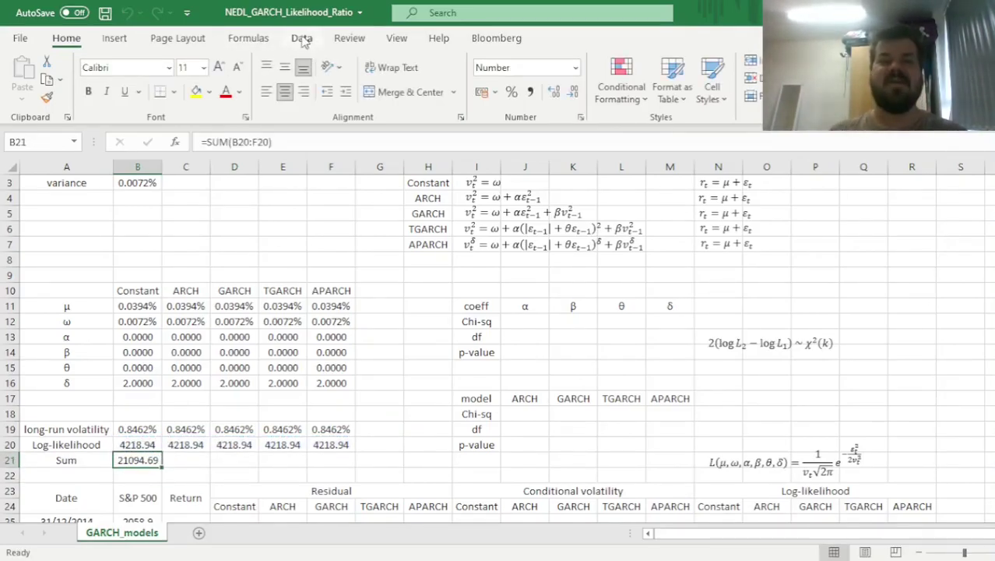
- Start Solver and set it to maximise the summed log-likelihood in B21
left_click(302, 38)
key("alt+a")
key("y")
key("2")
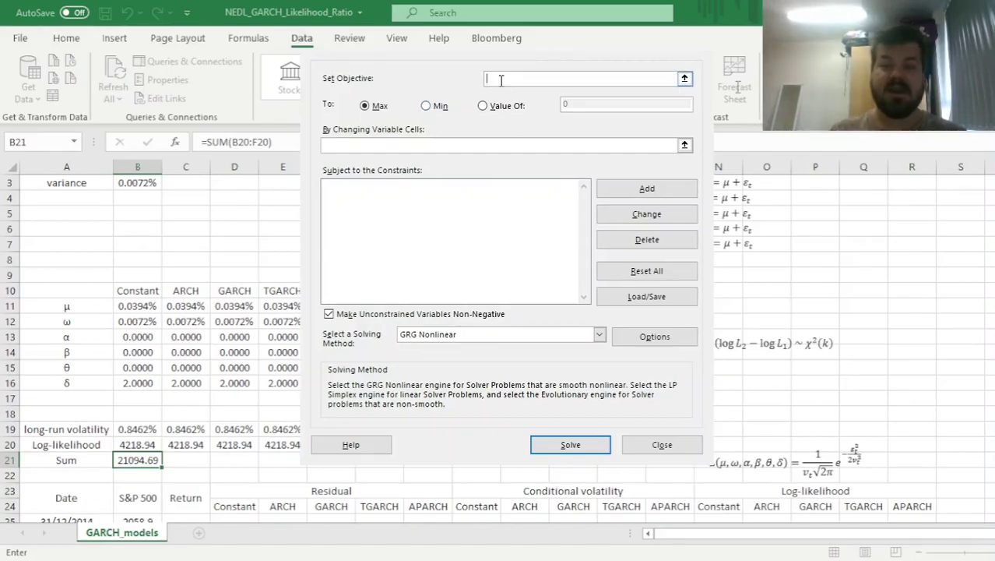
left_click(141, 460)
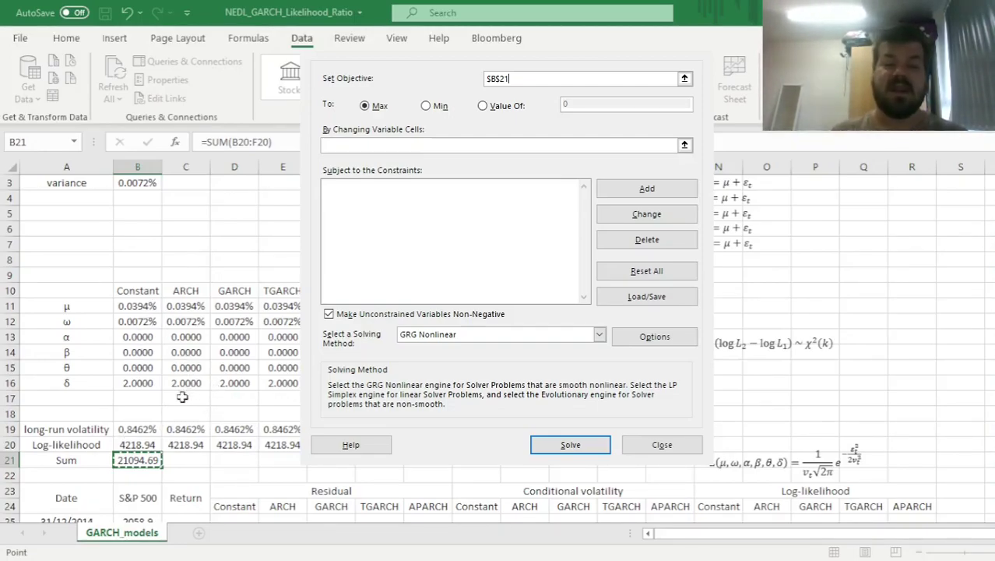
- Set the Solver's variable cells to the free model parameters: B11:B12, C11:C13, D11:D14, E11:E15 and F11:F16
left_click(338, 146)
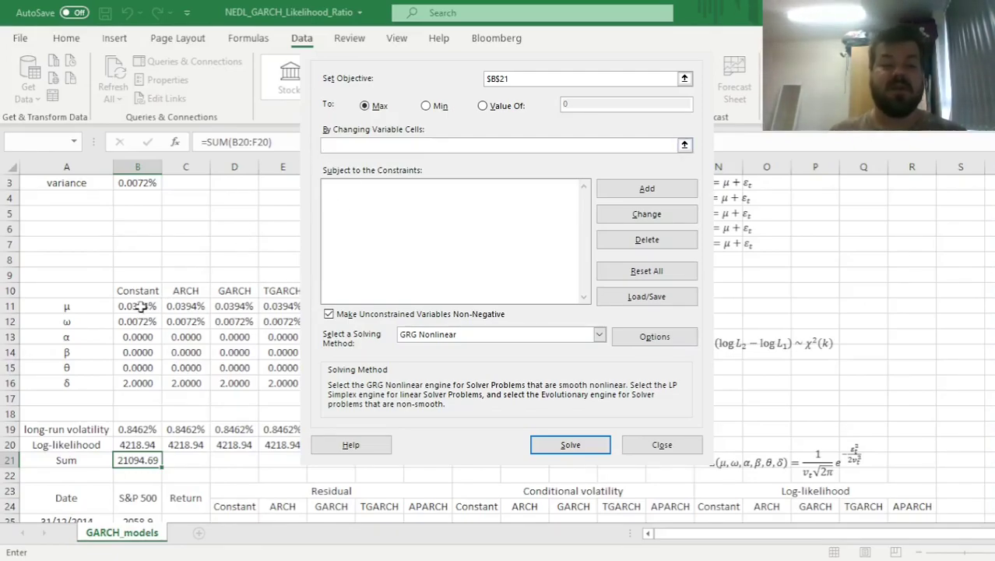
left_click_drag(141, 306, 177, 337)
type(",")
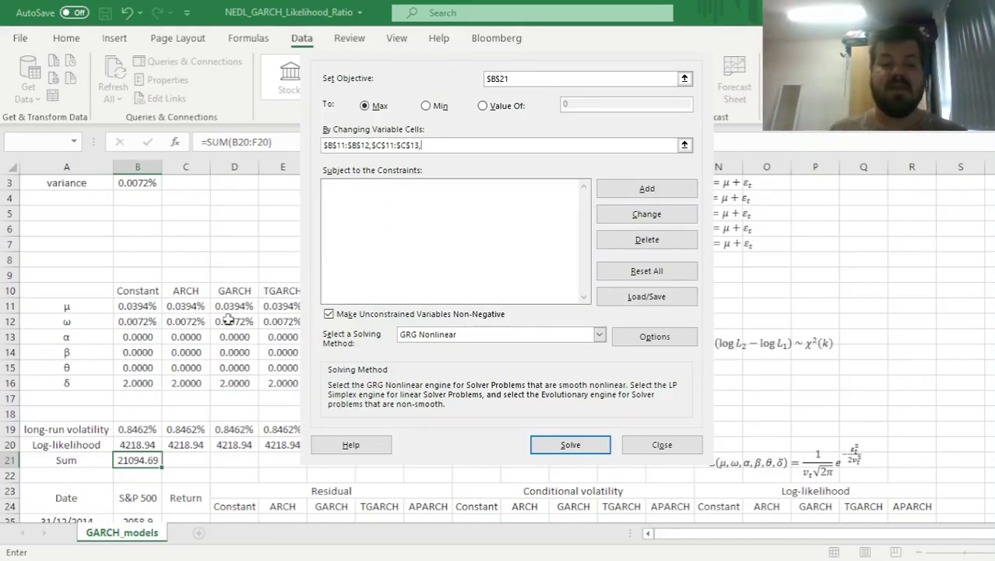
left_click_drag(230, 311, 239, 343)
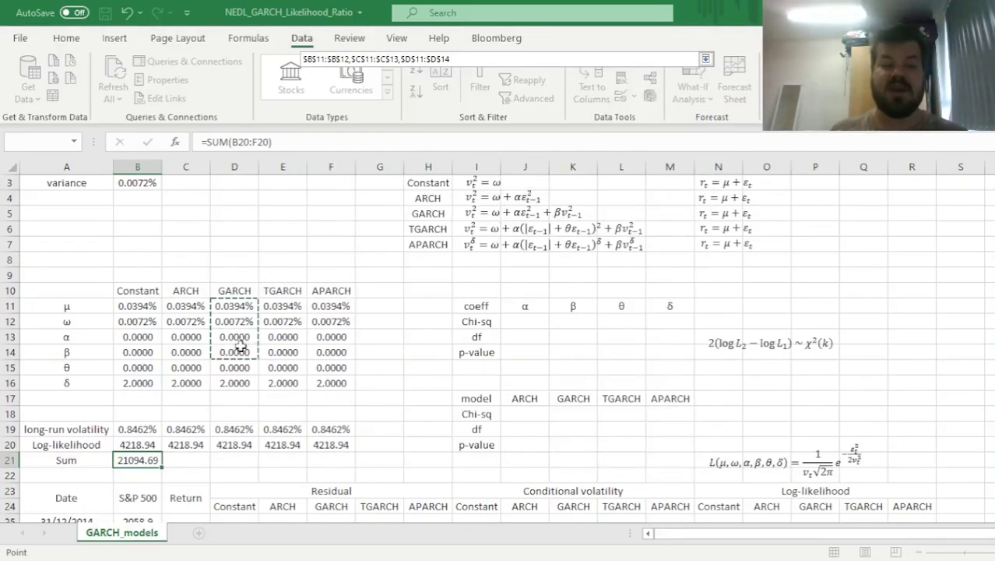
type(",")
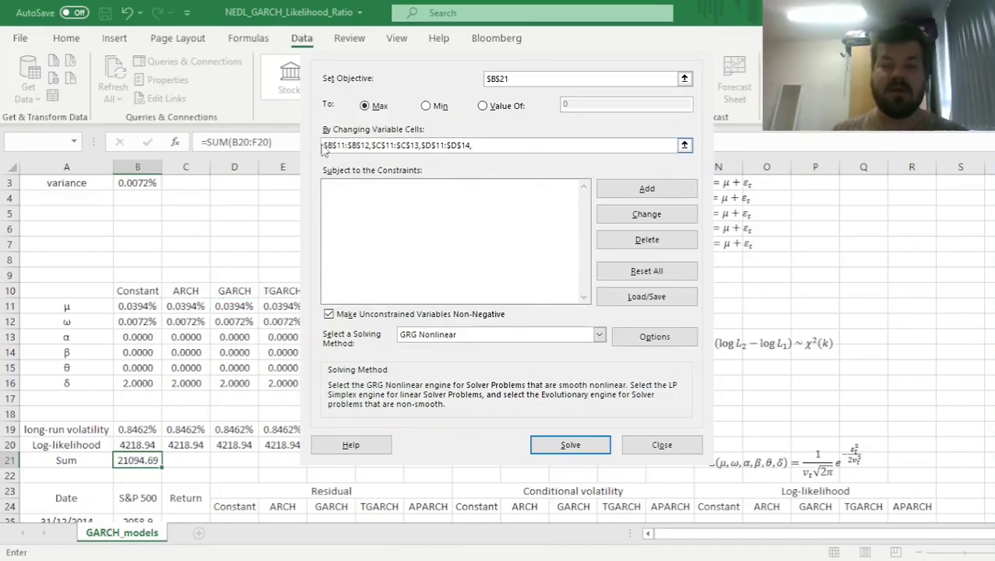
left_click_drag(279, 307, 282, 364)
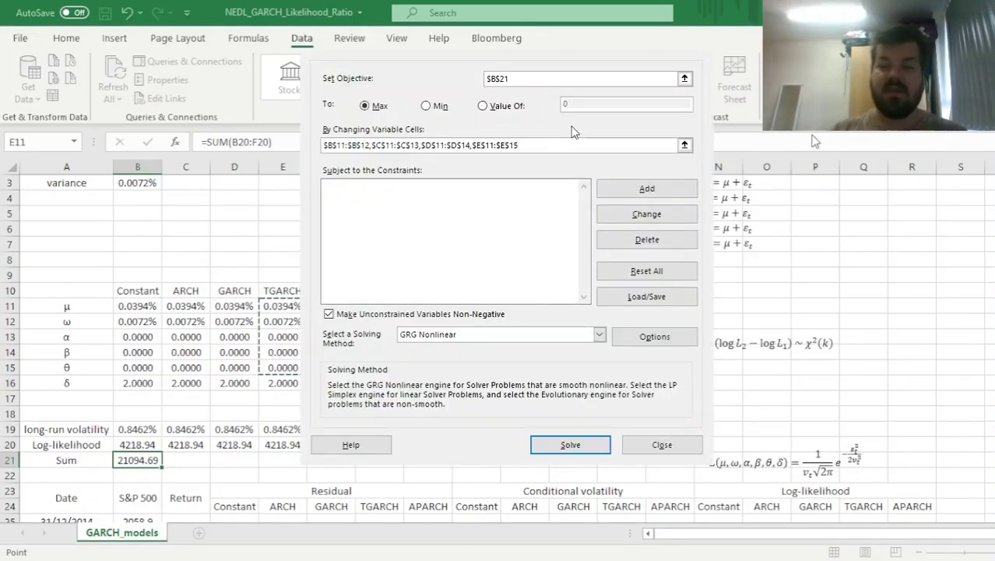
type(",$F$11")
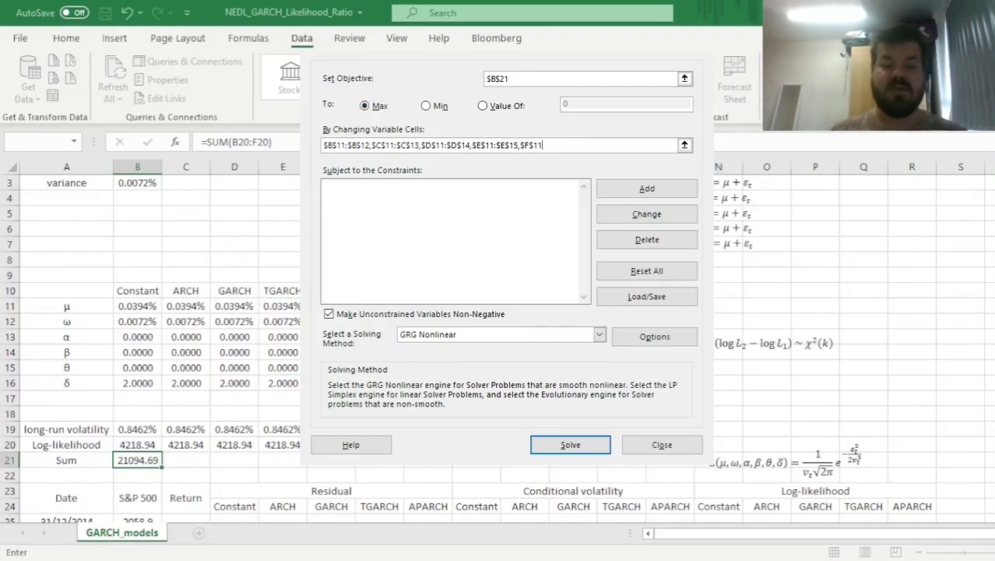
left_click_drag(330, 306, 350, 383)
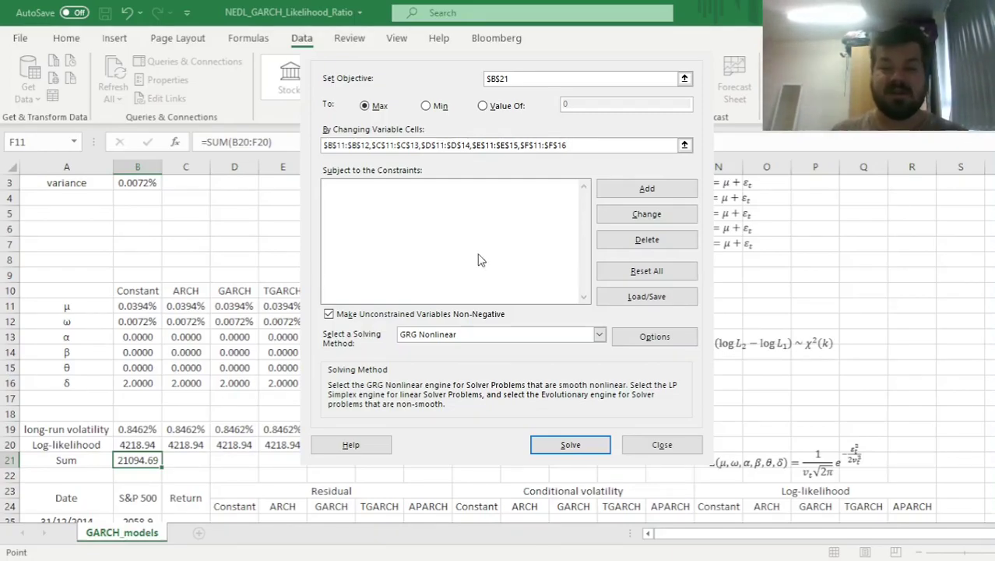
- Allow the unconstrained variables to be negative and solve with GRG Nonlinear, keeping the solution
left_click(343, 316)
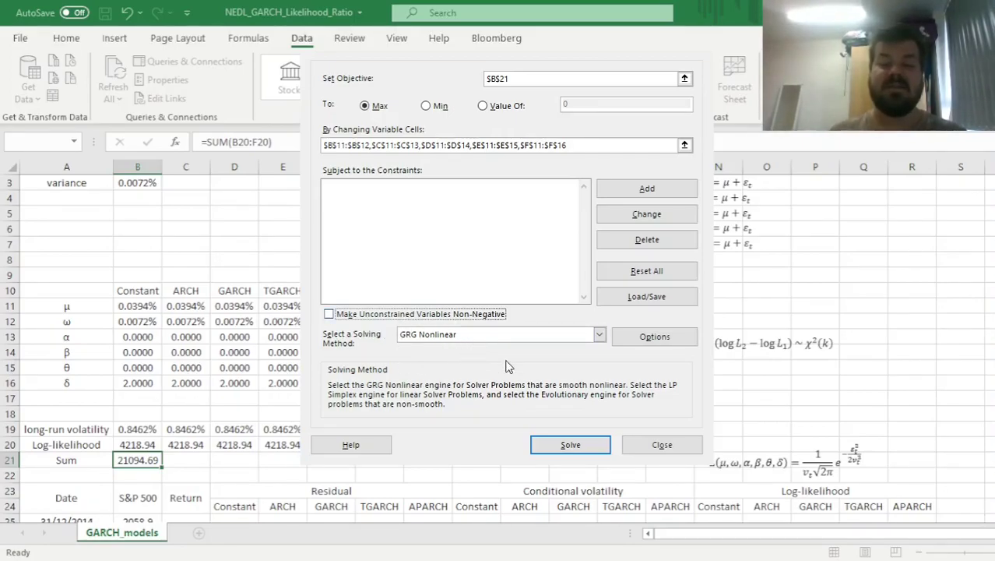
left_click(570, 443)
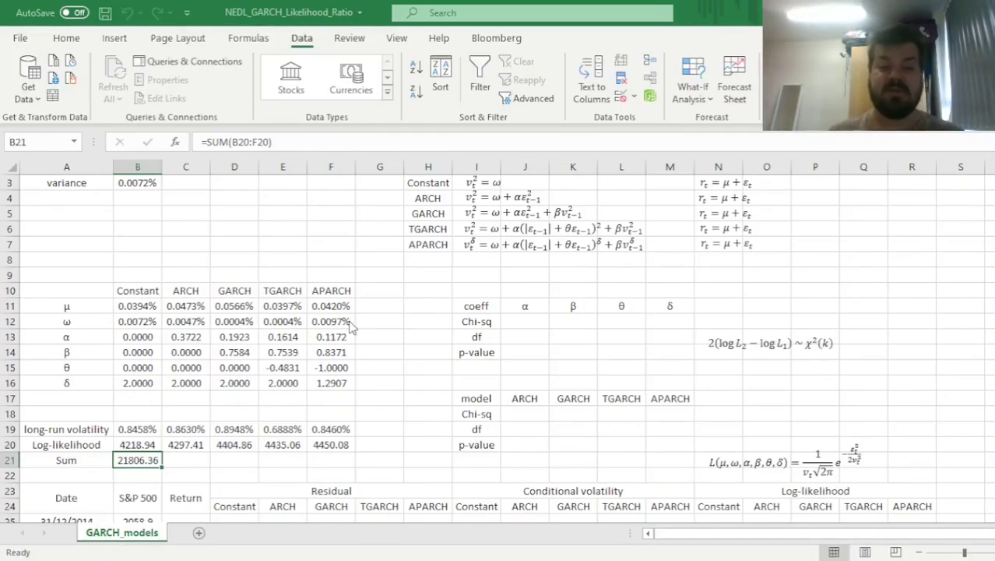
- Compare the log-likelihoods of successive models in B20:F20 and examine the likelihood ratio formula, including its degrees of freedom k
left_click(137, 444)
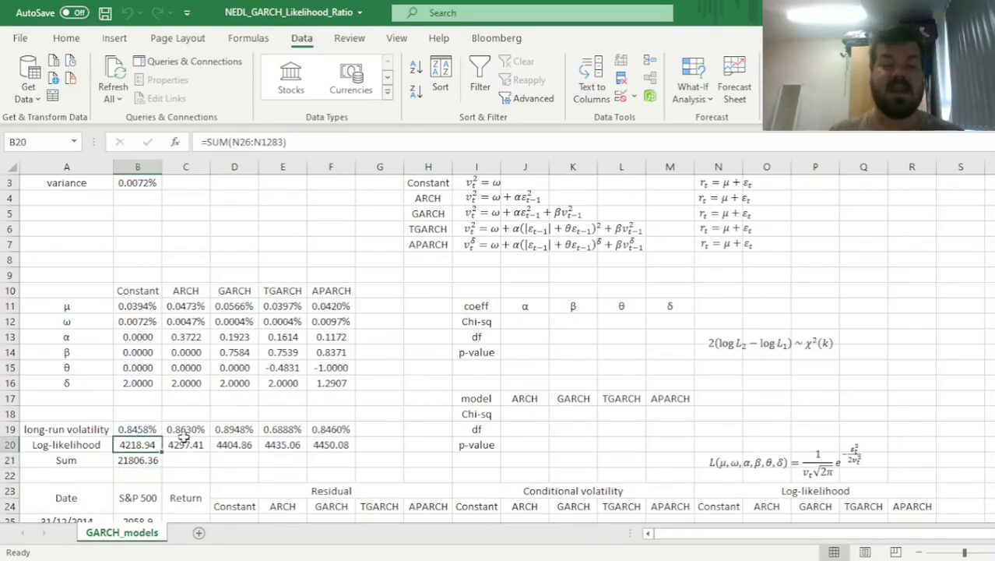
left_click(188, 444, "ctrl")
left_click(234, 444, "ctrl")
left_click(283, 444, "ctrl")
left_click(331, 444, "ctrl")
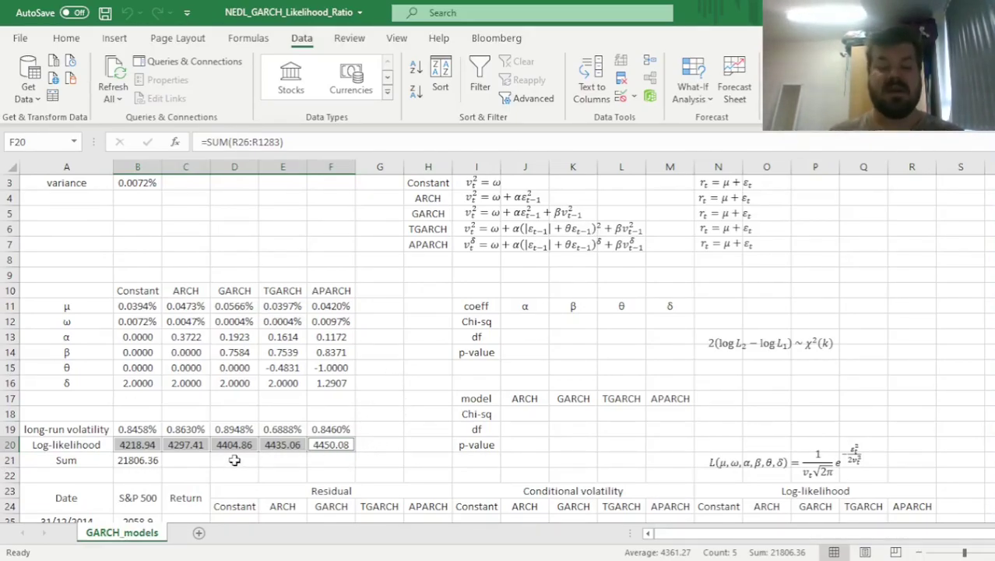
left_click_drag(137, 448, 194, 444)
left_click(191, 445)
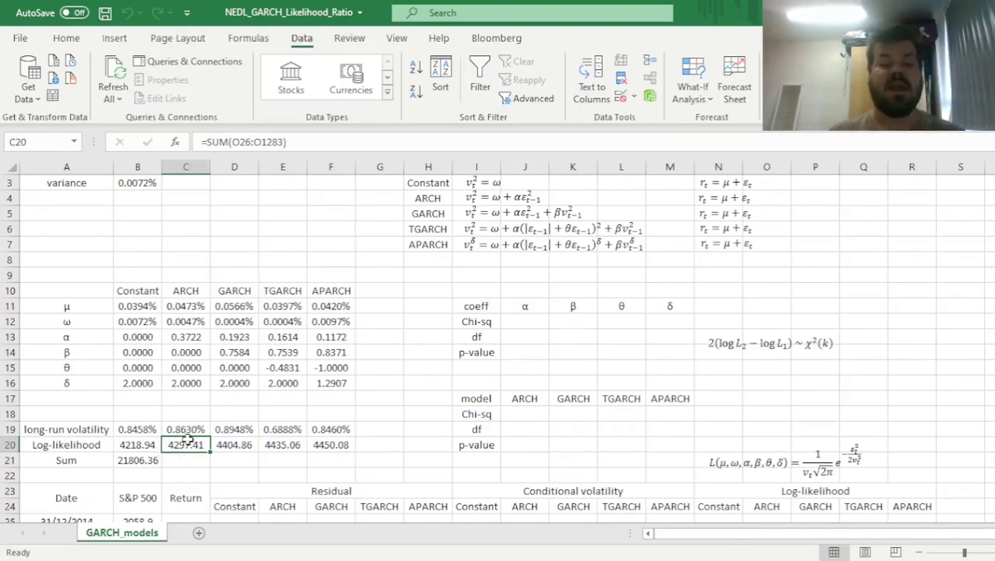
left_click_drag(186, 441, 227, 467)
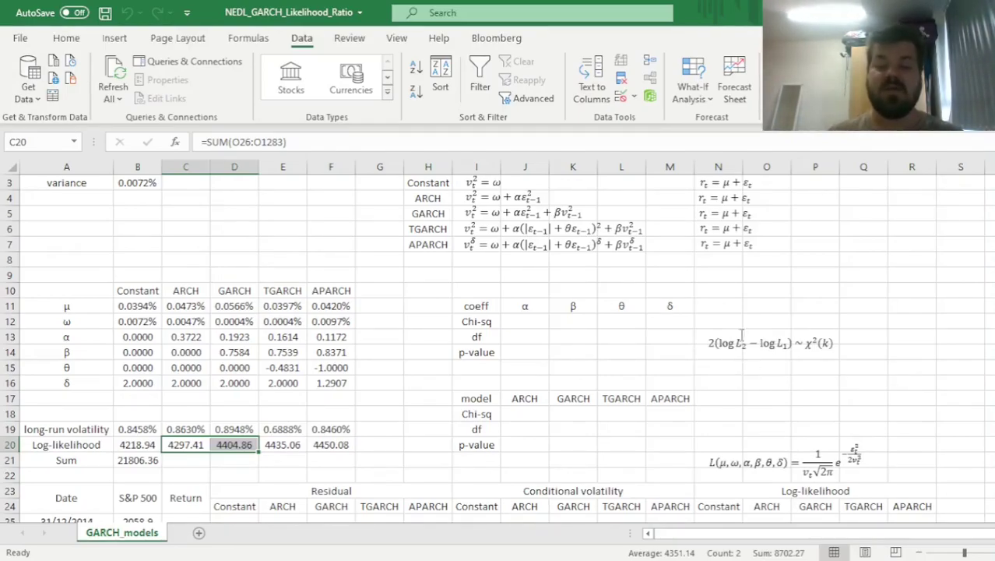
left_click(732, 303)
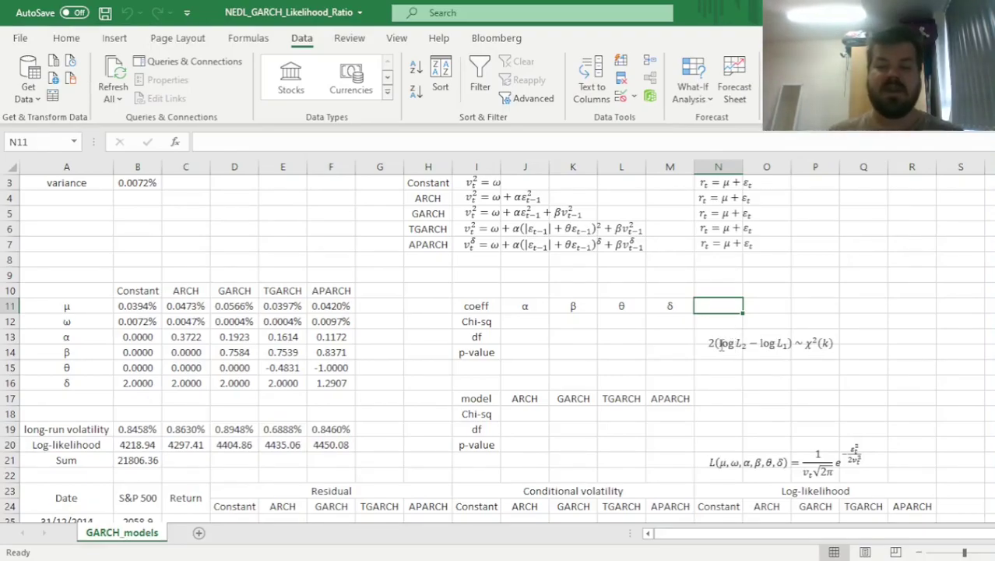
left_click_drag(708, 343, 783, 343)
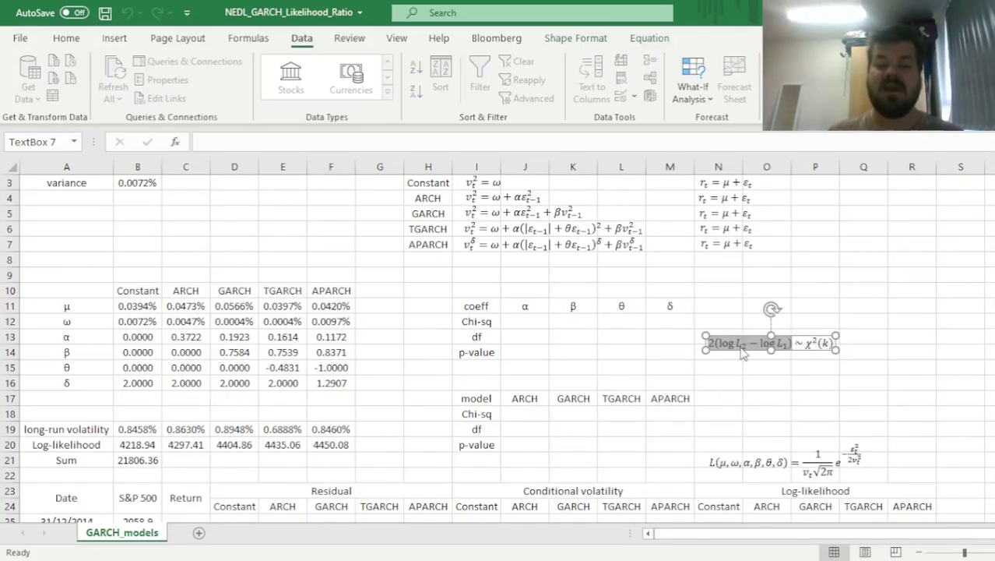
left_click(782, 349)
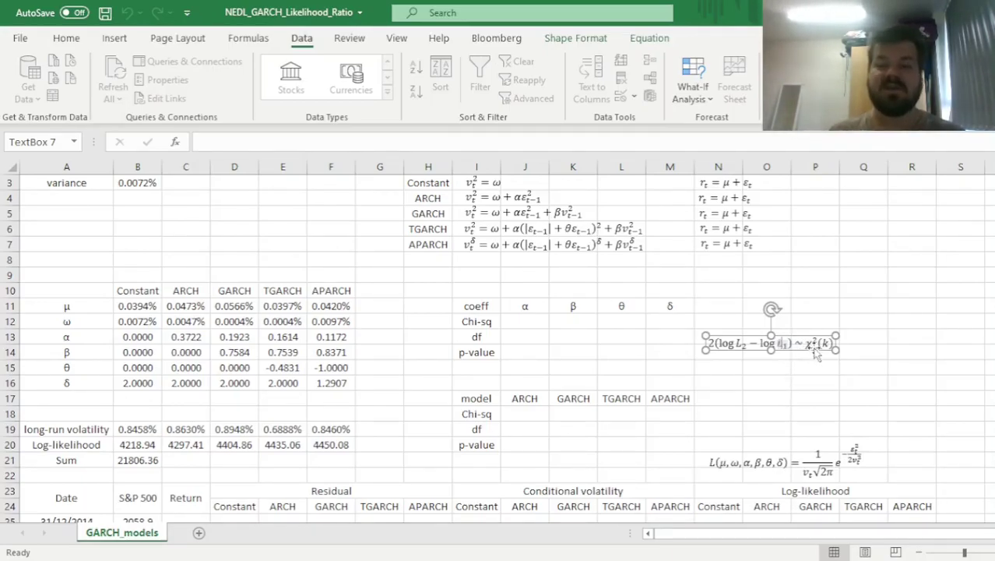
double_click(824, 343)
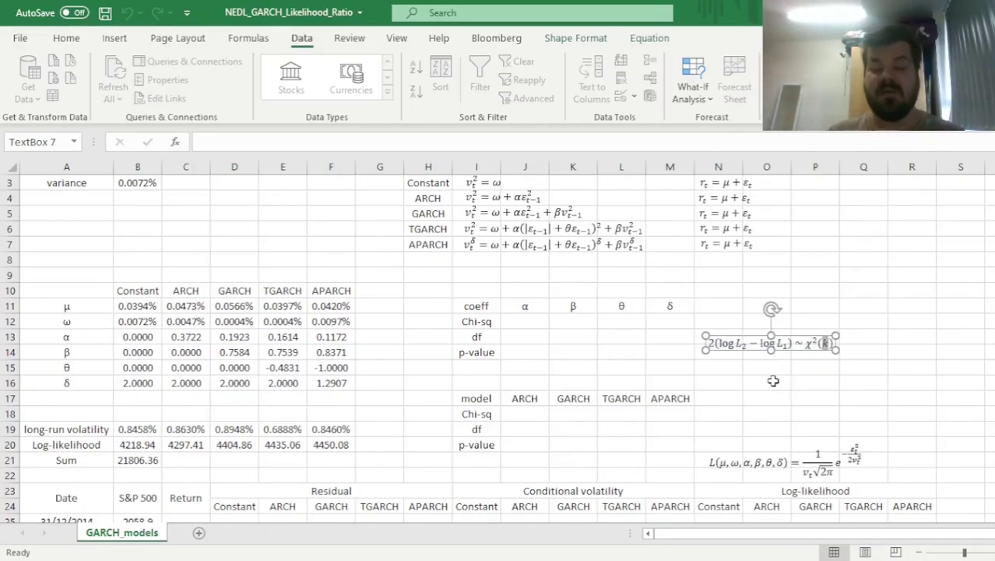
- Calculate the α Chi-sq statistic in J12 as twice the ARCH minus Constant log-likelihood, =2*(C20-B20)
left_click(540, 326)
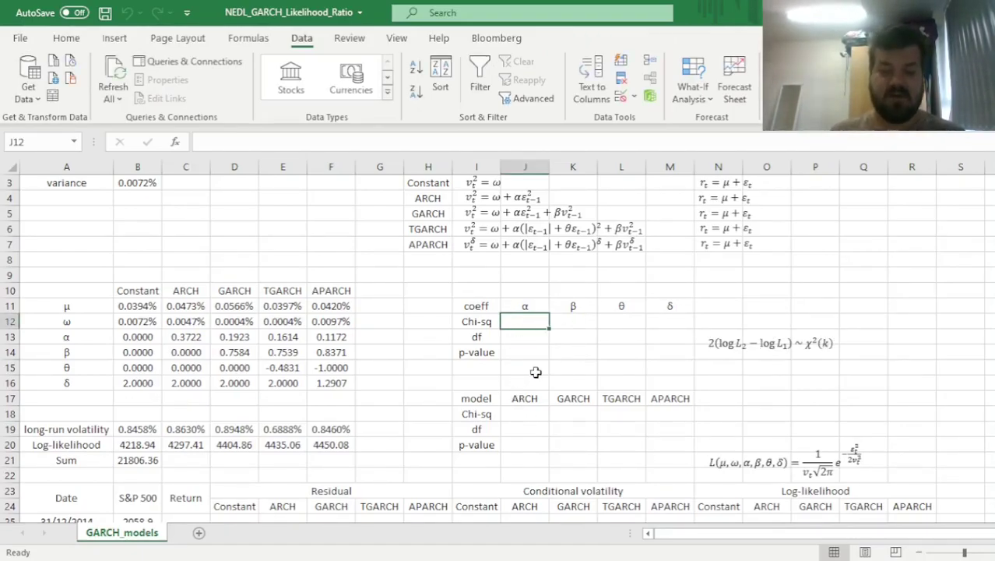
type("=")
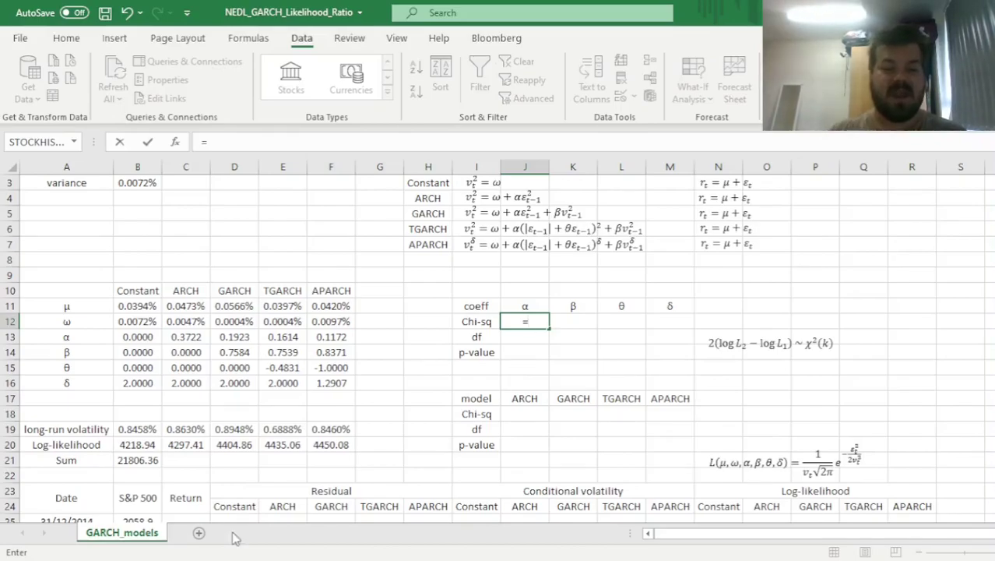
left_click(187, 446)
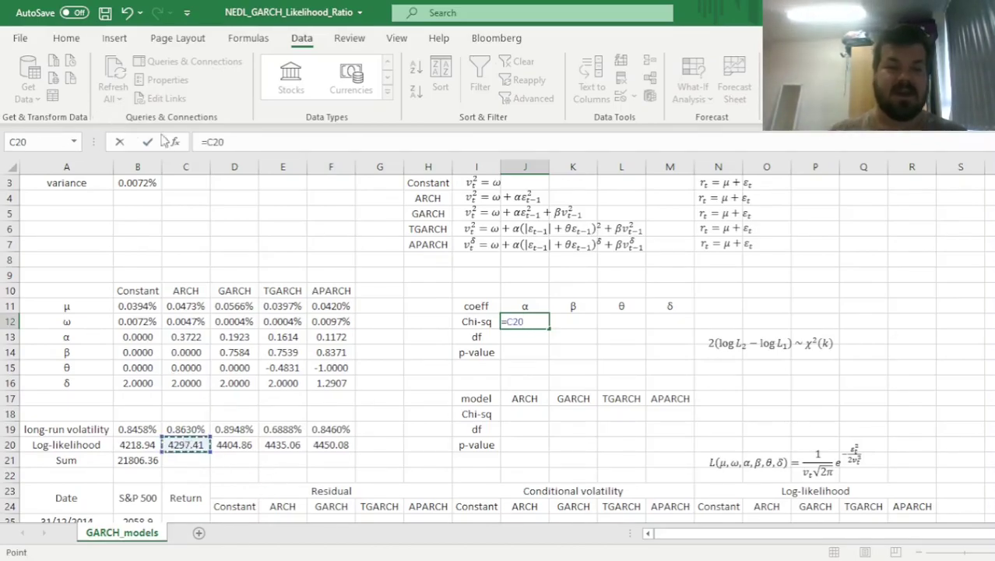
left_click(211, 143)
type("2*(C20")
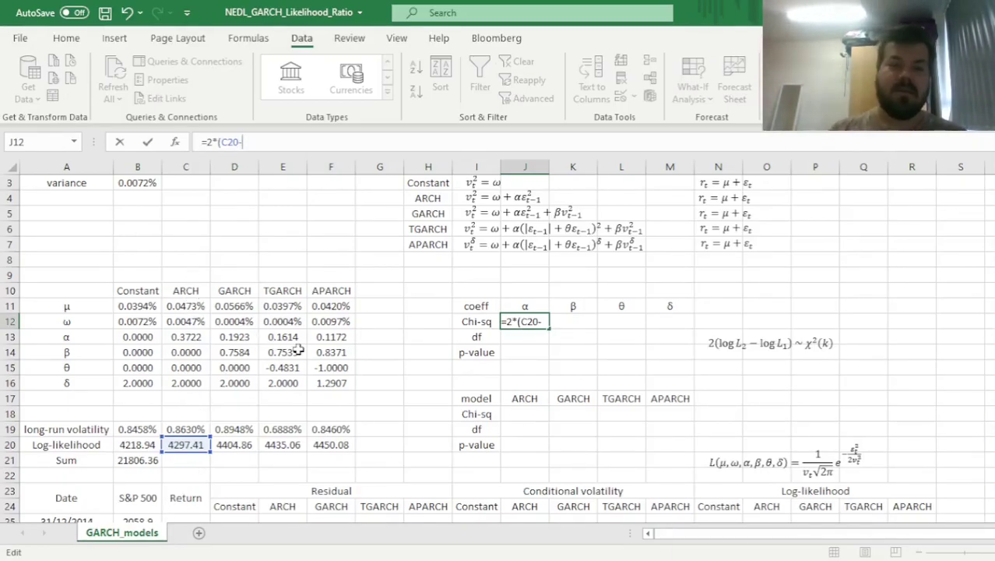
type("-")
left_click(137, 449)
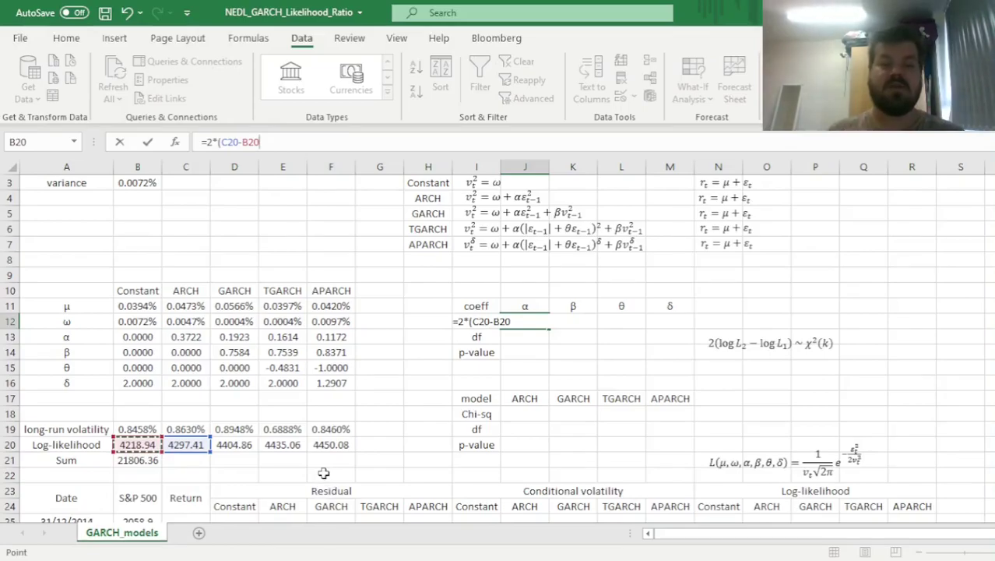
type(")")
key("Return")
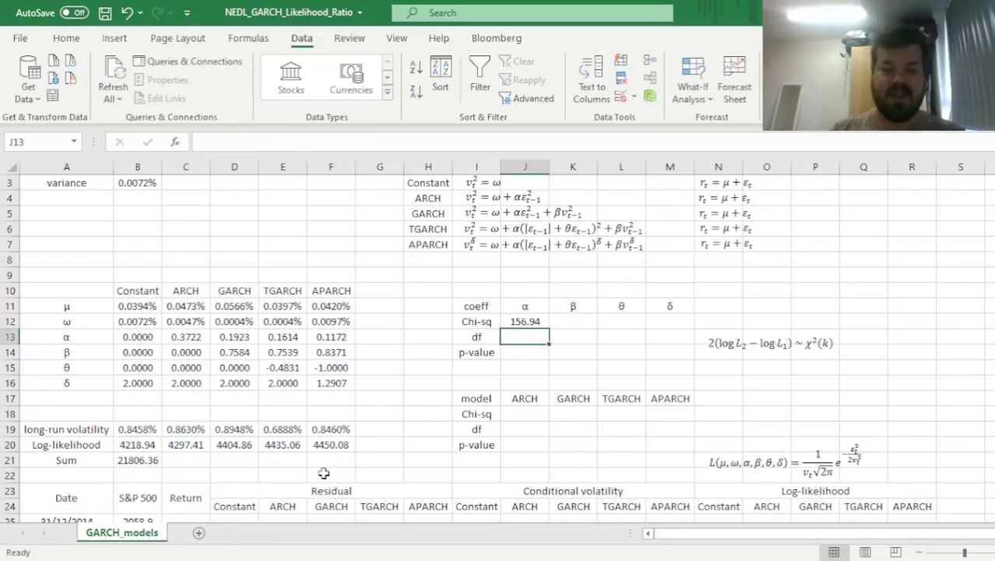
- Fill the J12 Chi-sq formula across to the δ column, M12, and check the copied formulas
key("Up")
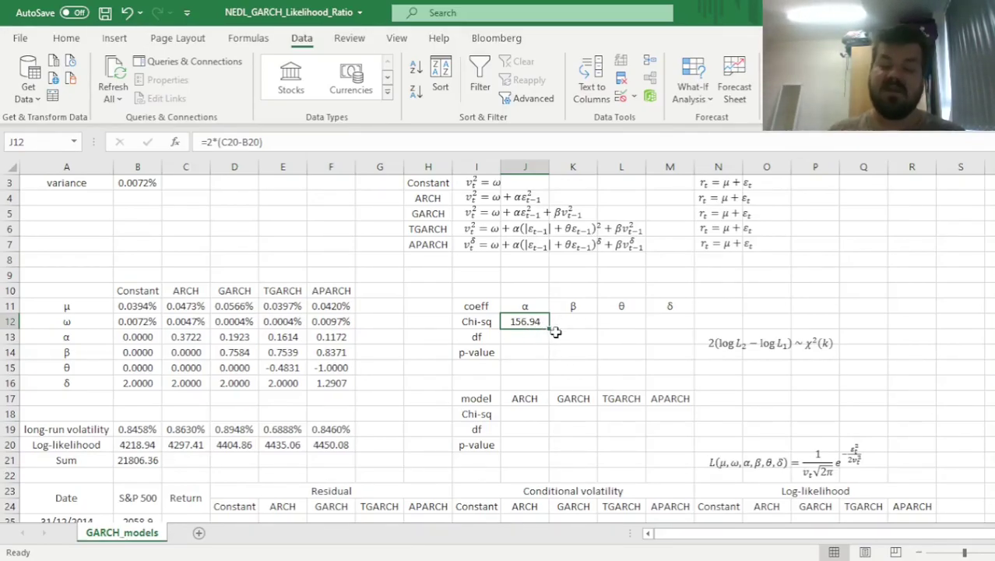
left_click_drag(550, 330, 690, 341)
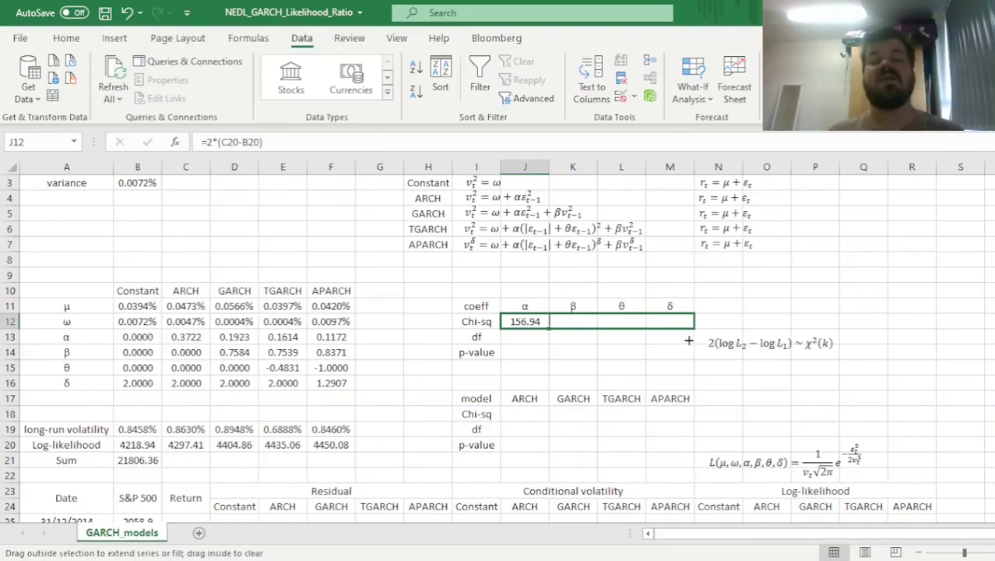
left_click_drag(689, 340, 690, 341)
left_click(575, 319)
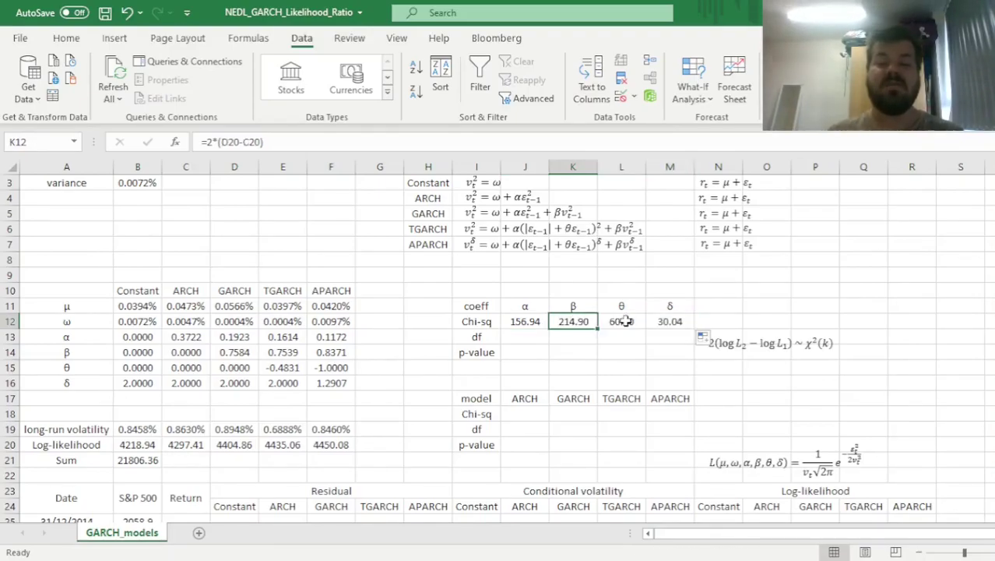
left_click(625, 321)
left_click(676, 321)
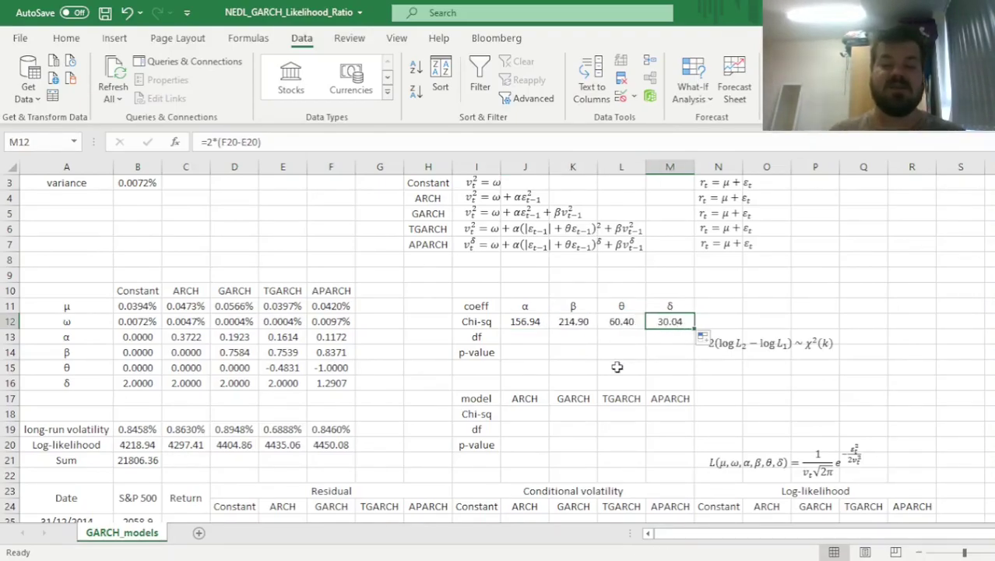
- Enter 1 degree of freedom for each of the α, β, θ and δ tests in J13:M13
left_click(534, 340)
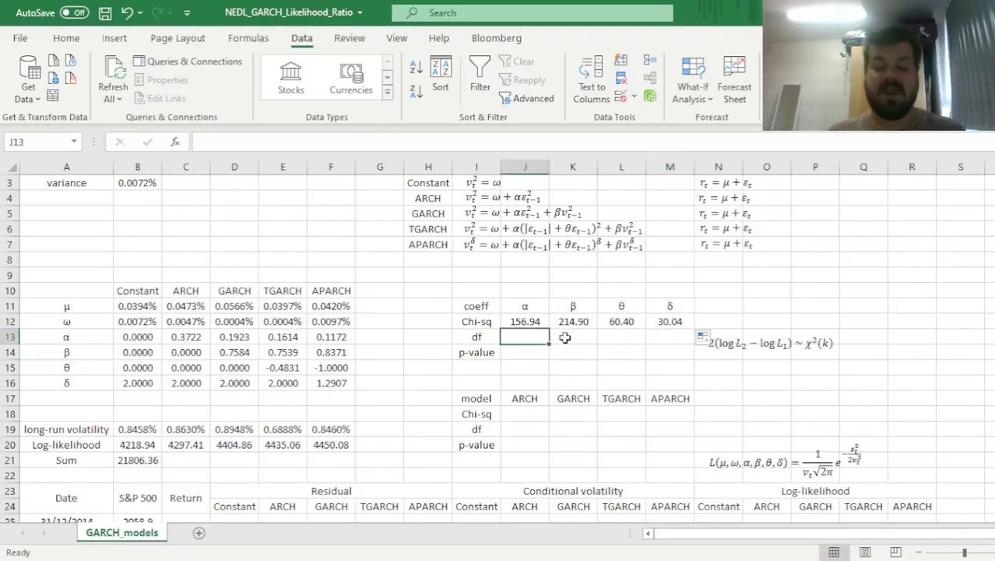
type("1")
key("Tab")
type("1")
key("Tab")
type("1")
key("Tab")
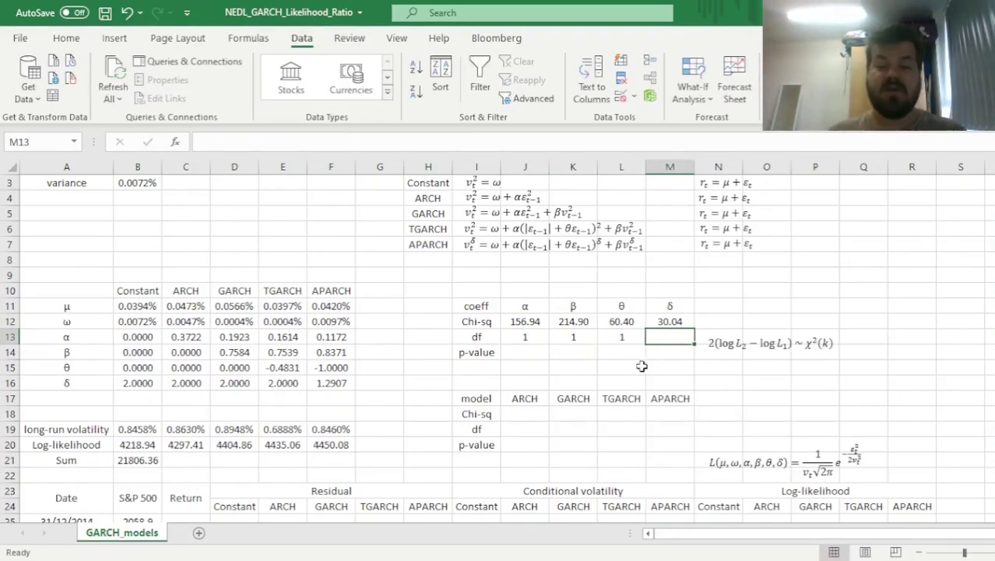
type("1")
key("Return")
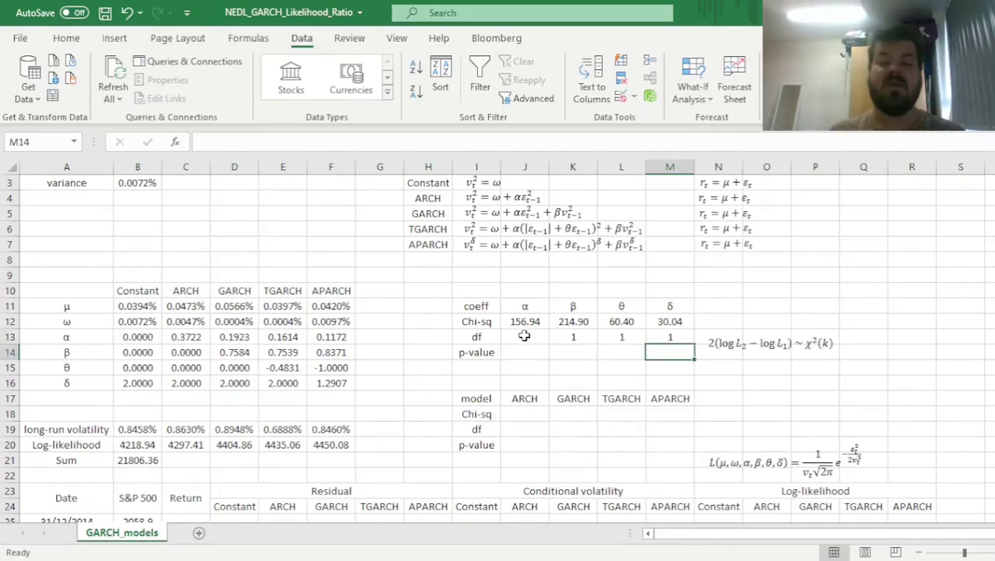
- Review the degrees of freedom in J13:M13 against the parameter each successive model adds
left_click(525, 336)
left_click(573, 336)
left_click(621, 336)
left_click(670, 333)
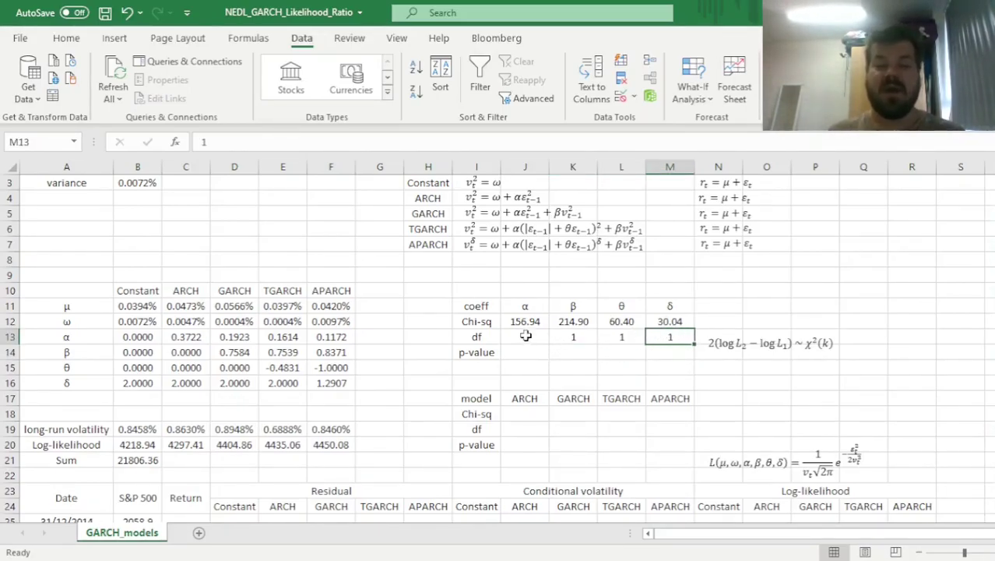
left_click(428, 198)
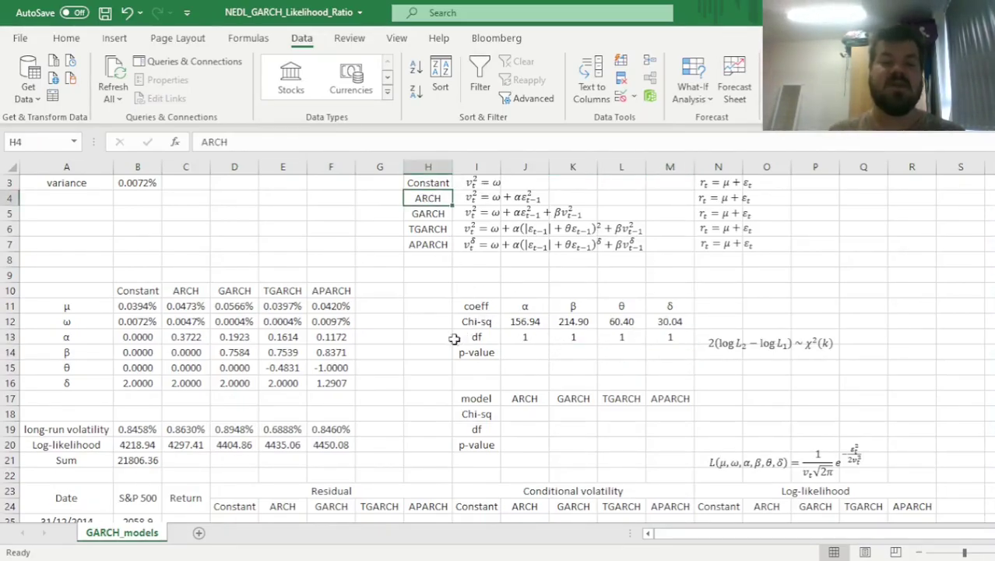
left_click(520, 339)
left_click(565, 338)
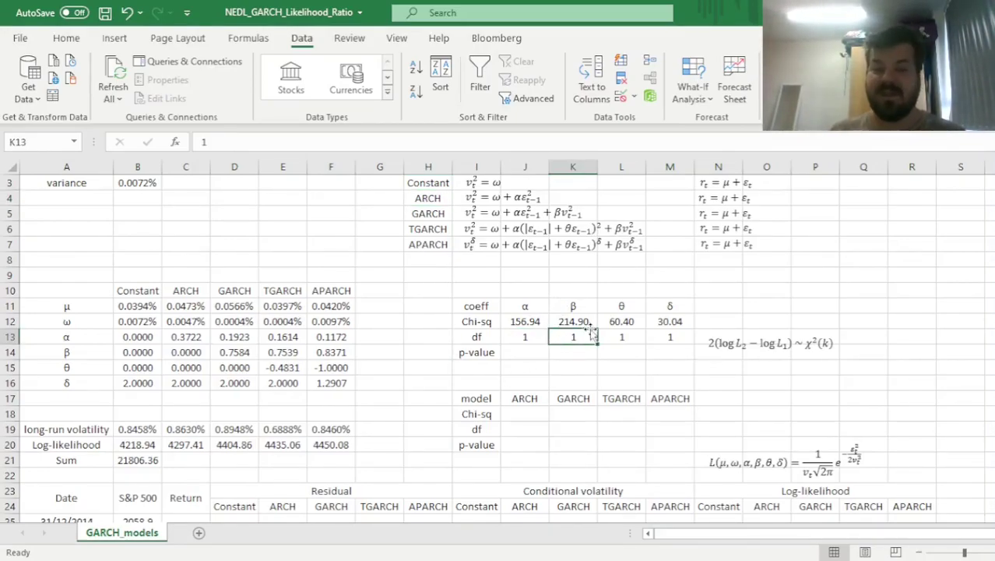
- Review the θ and δ degrees of freedom in L13:M13 against the coefficients tested and the APARCH δ estimate in F16
left_click(624, 336)
left_click(619, 308)
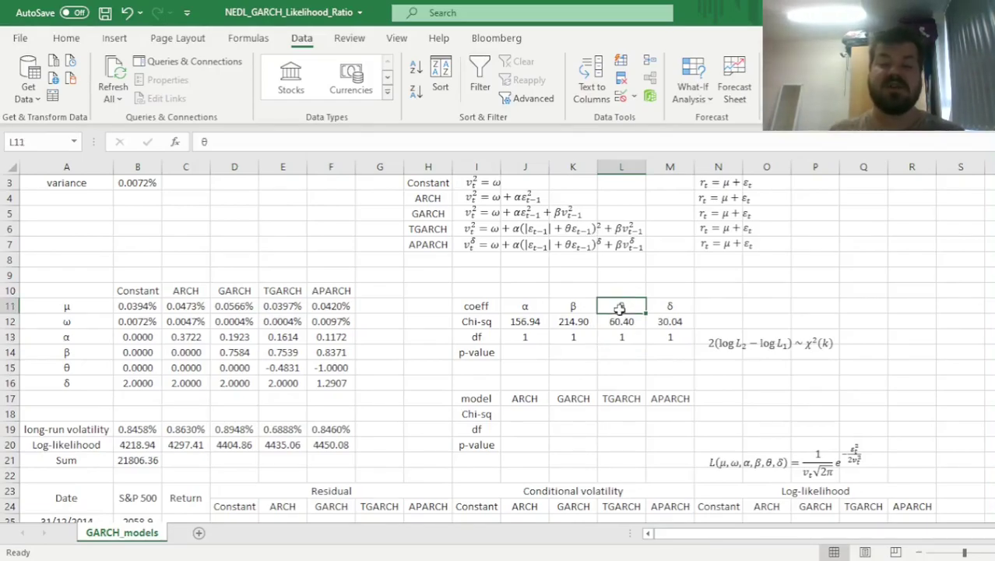
left_click(623, 336)
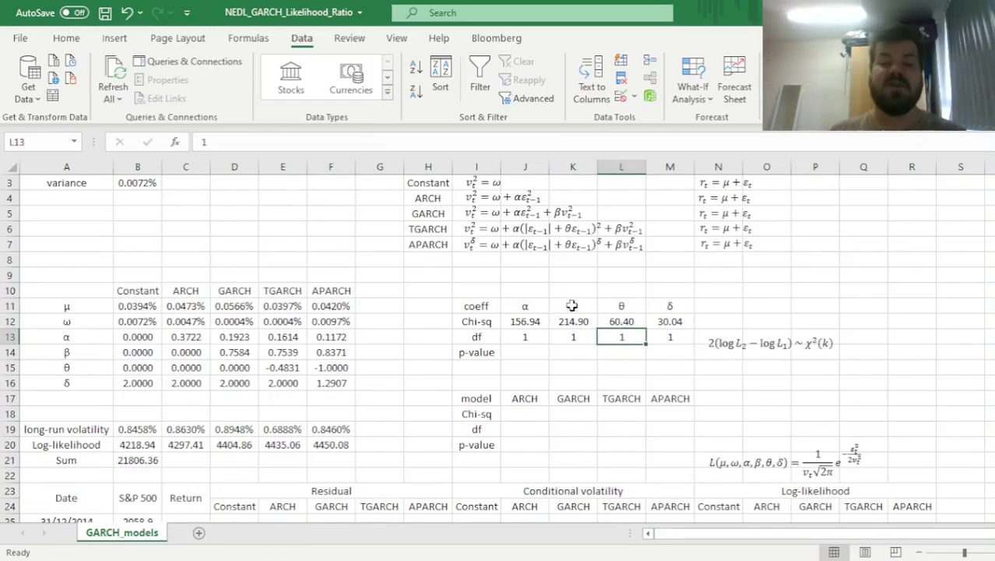
left_click(664, 337)
left_click(667, 310)
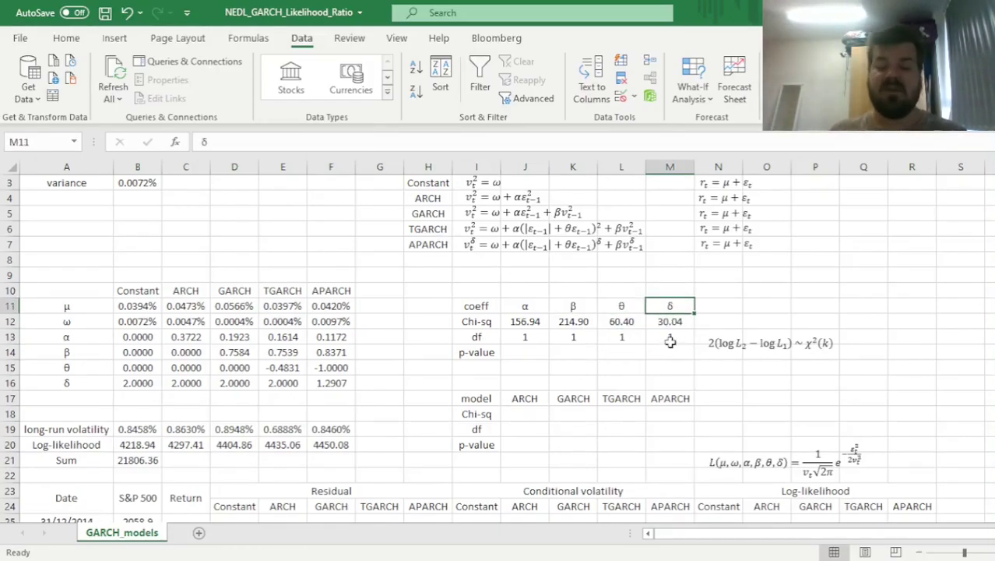
left_click(669, 341)
type("1")
key("ctrl+Return")
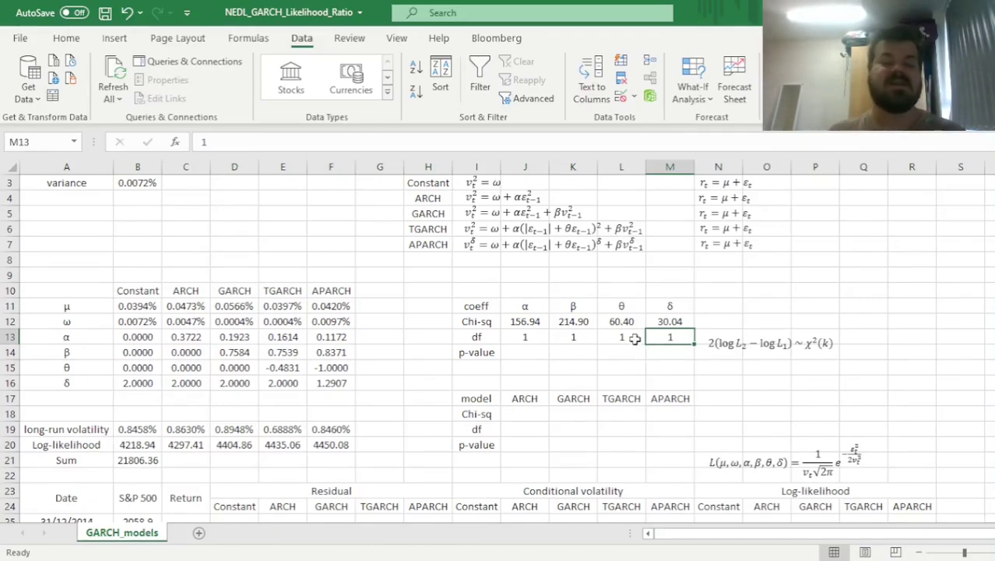
left_click(333, 382)
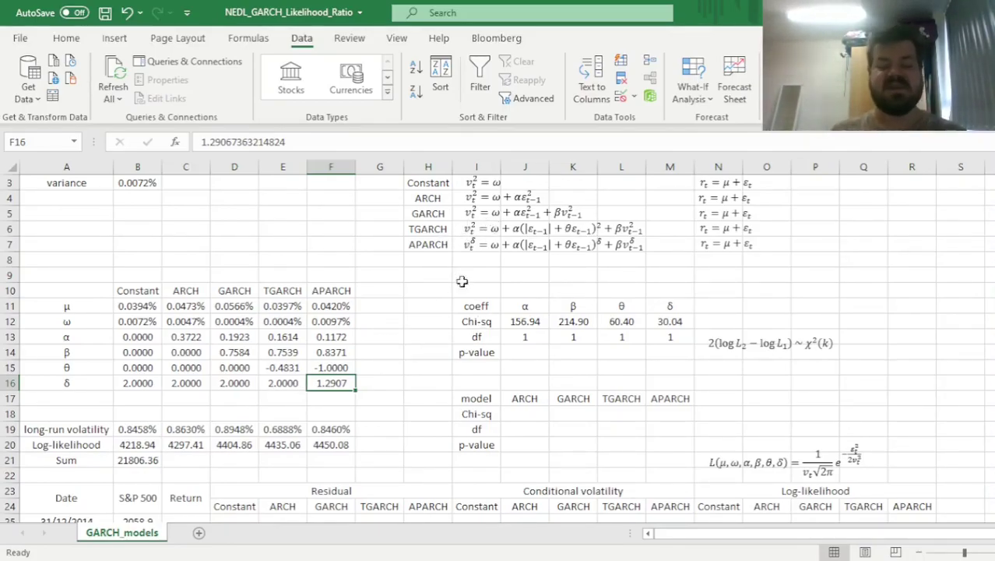
- Calculate the α test's p-value in J14 from its Chi-sq statistic and degrees of freedom, =CHISQ.DIST.RT(J12,J13)
left_click(528, 352)
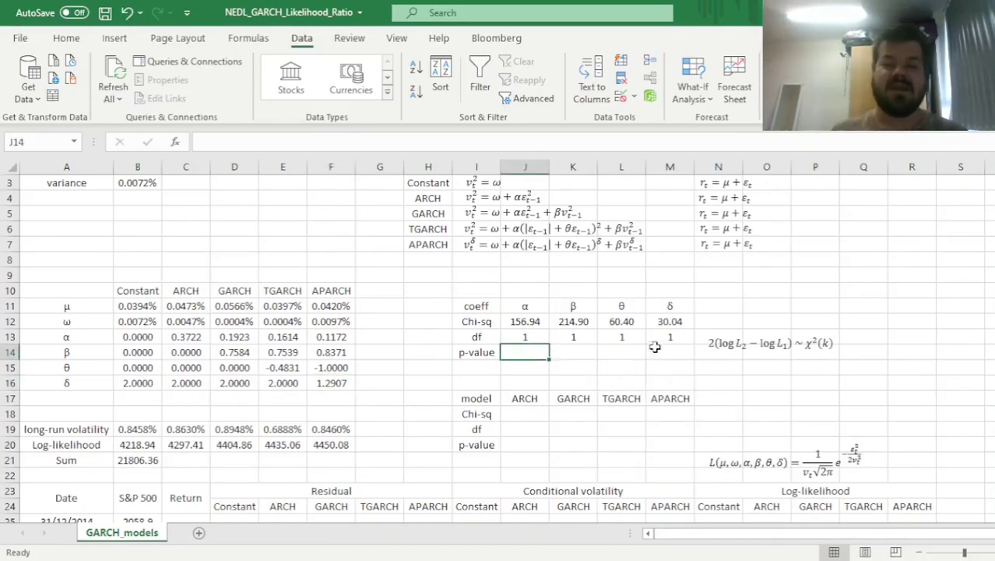
type("=")
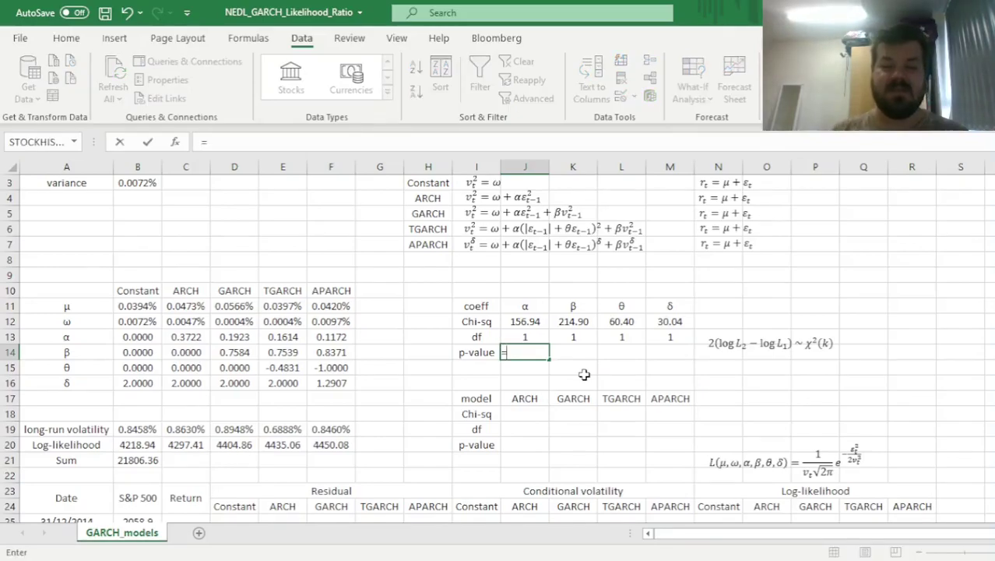
type("CHI")
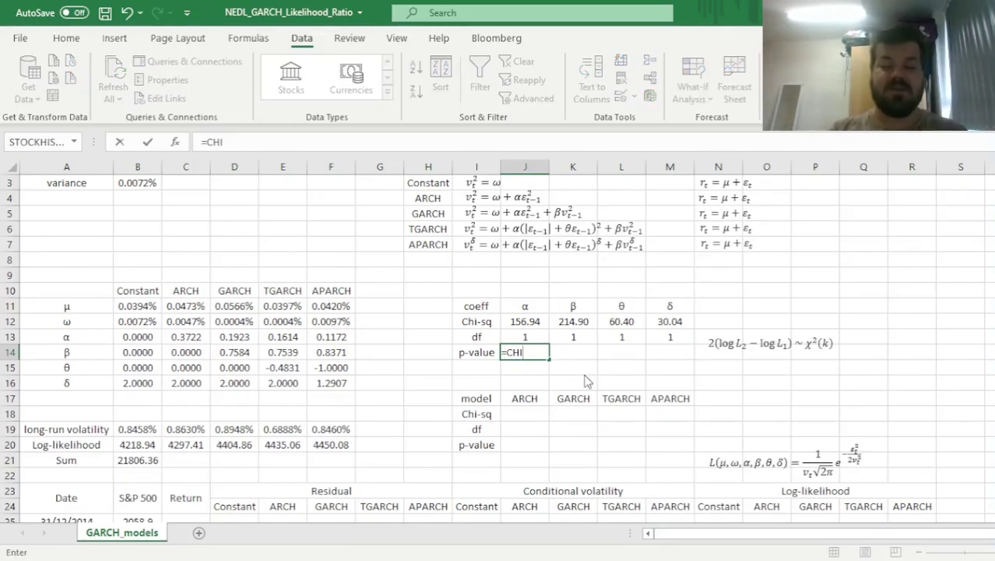
type("SQ.DIST.RT(")
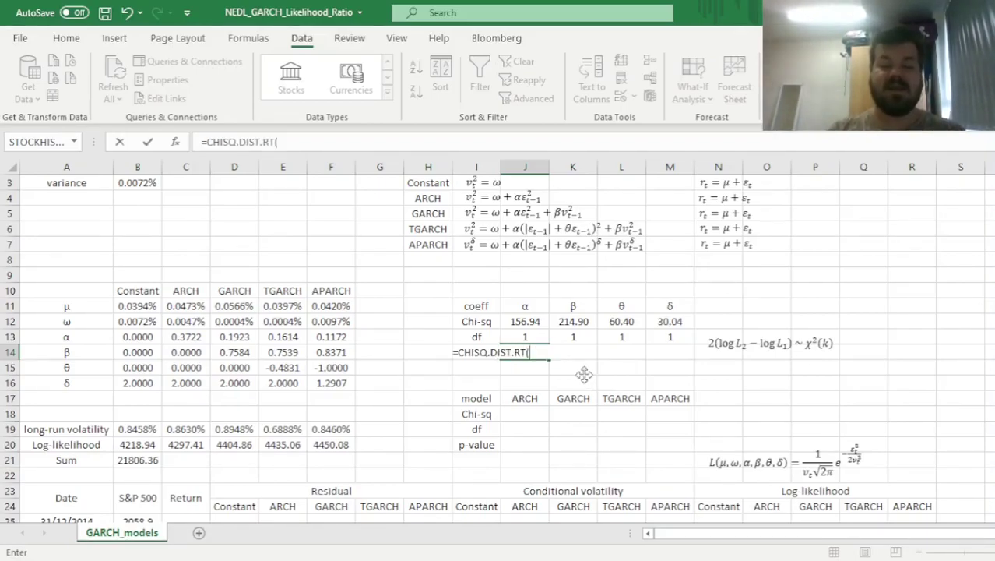
left_click(526, 320)
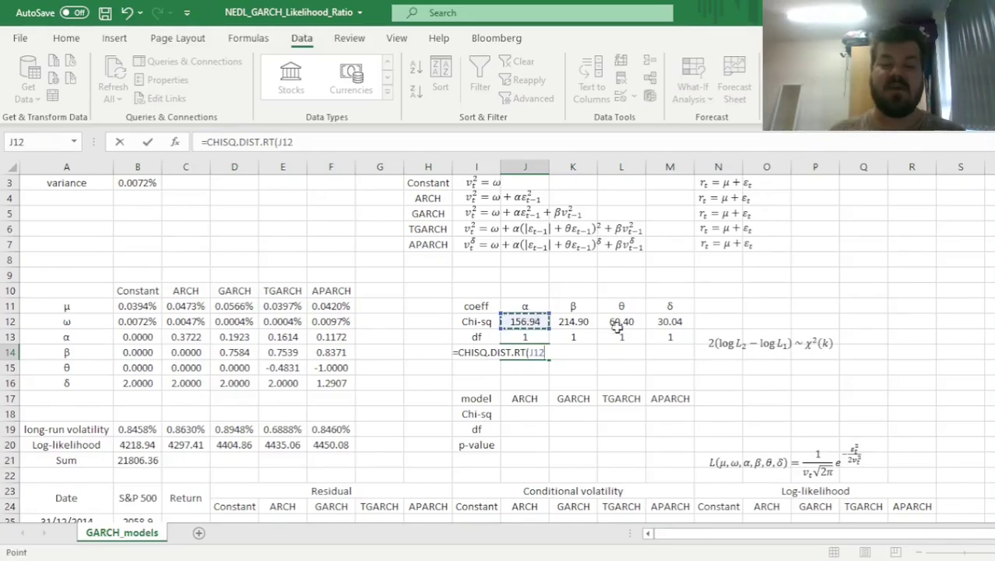
type(",")
key("Up")
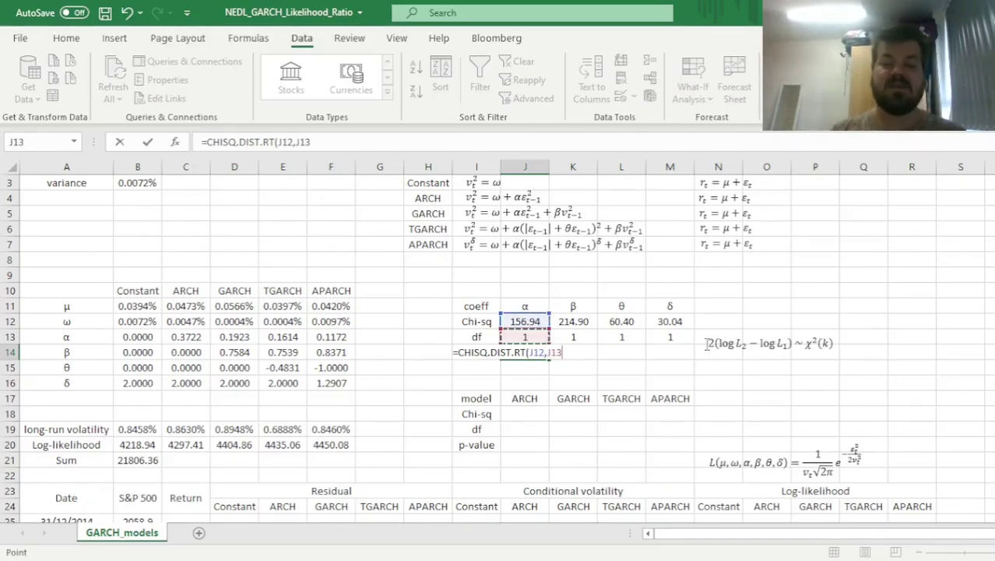
type(")")
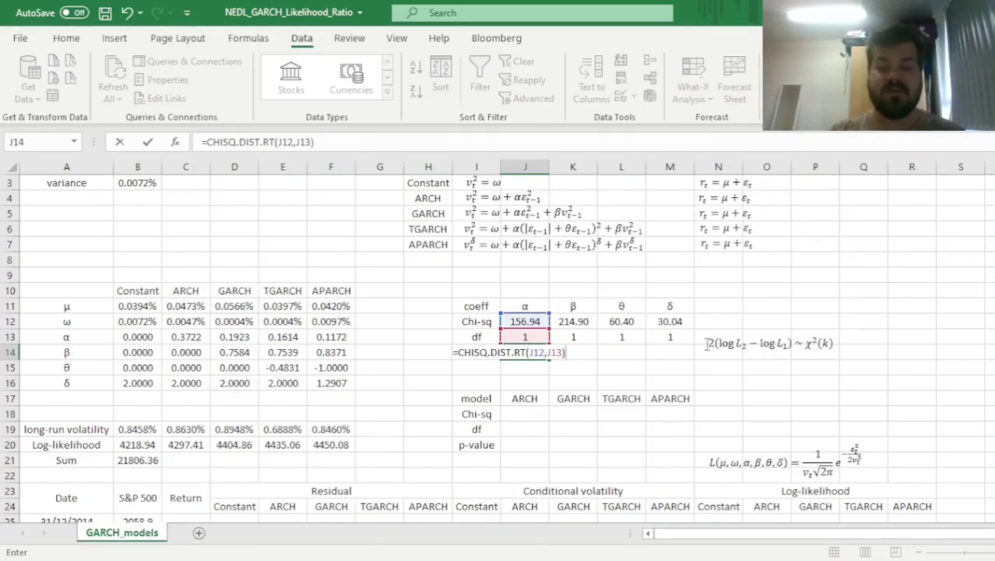
key("ctrl+Return")
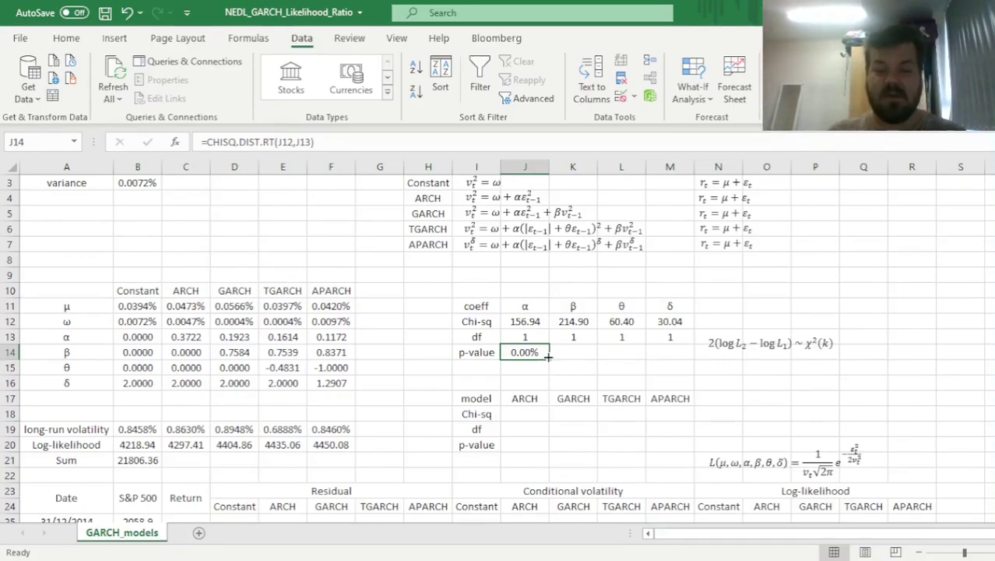
- Fill the J14 p-value formula across to M14 and review the Chi-sq statistics and p-values for the four coefficients
left_click_drag(549, 359, 685, 359)
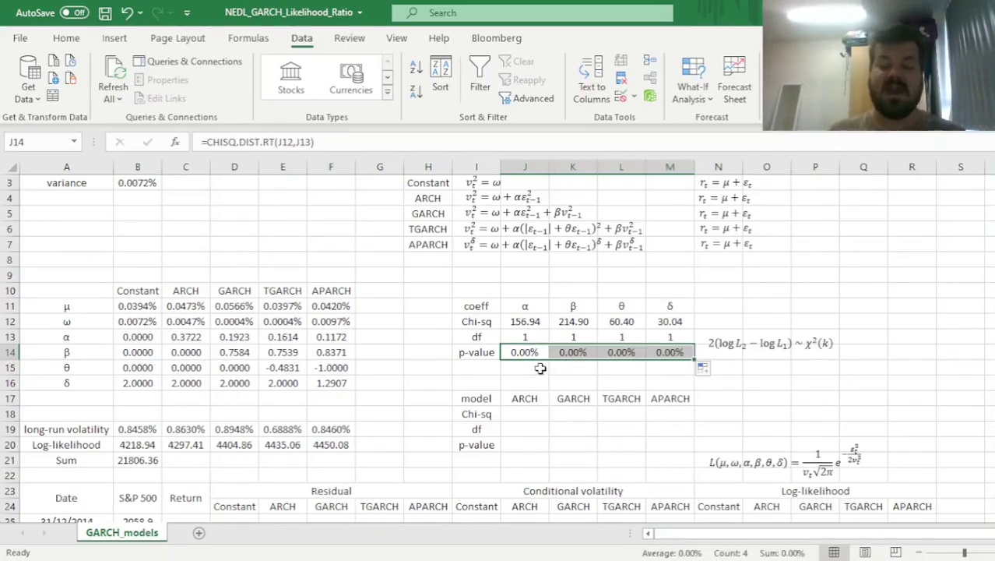
left_click_drag(508, 352, 688, 355)
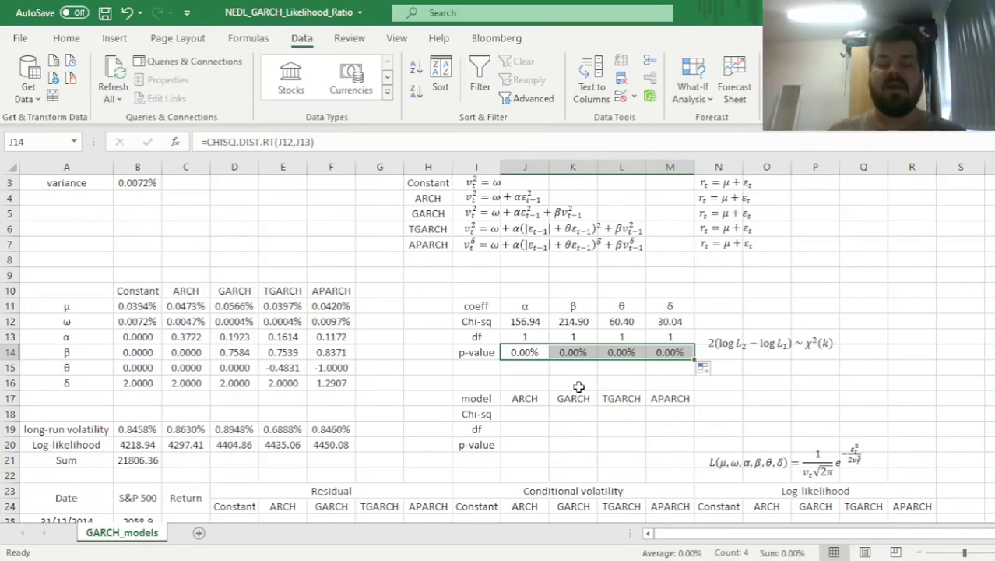
left_click_drag(530, 352, 669, 352)
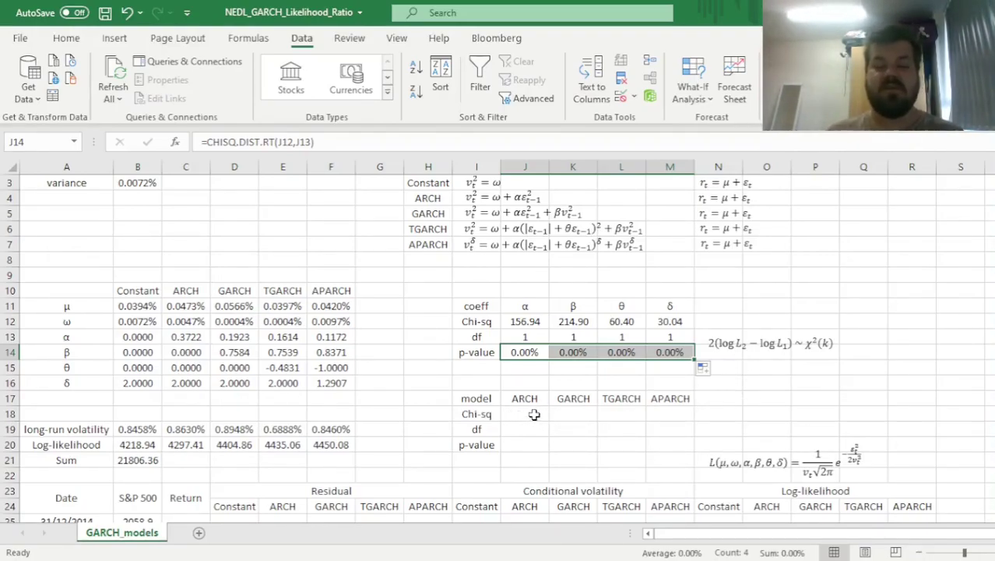
left_click_drag(525, 321, 668, 322)
left_click_drag(535, 350, 671, 352)
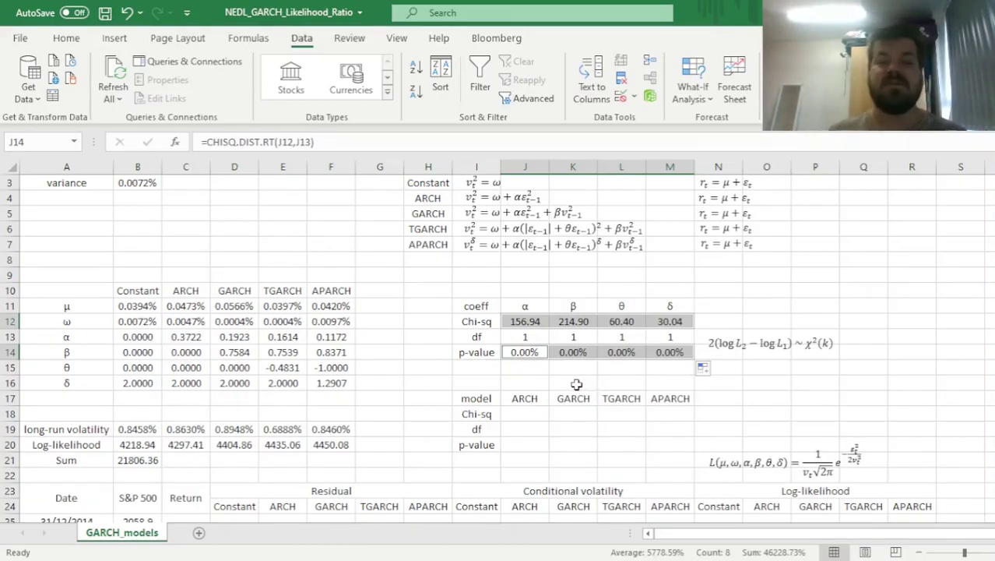
- Calculate the ARCH model's Chi-sq statistic against the Constant model in J18 with the column of B20 locked, =2*(C20-$B20)
left_click(532, 412)
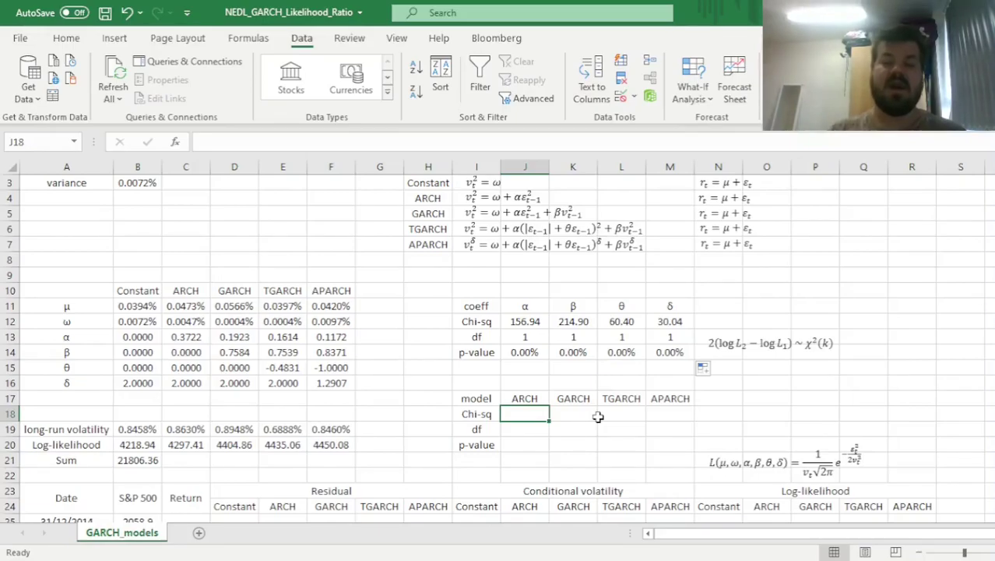
type("=2*(")
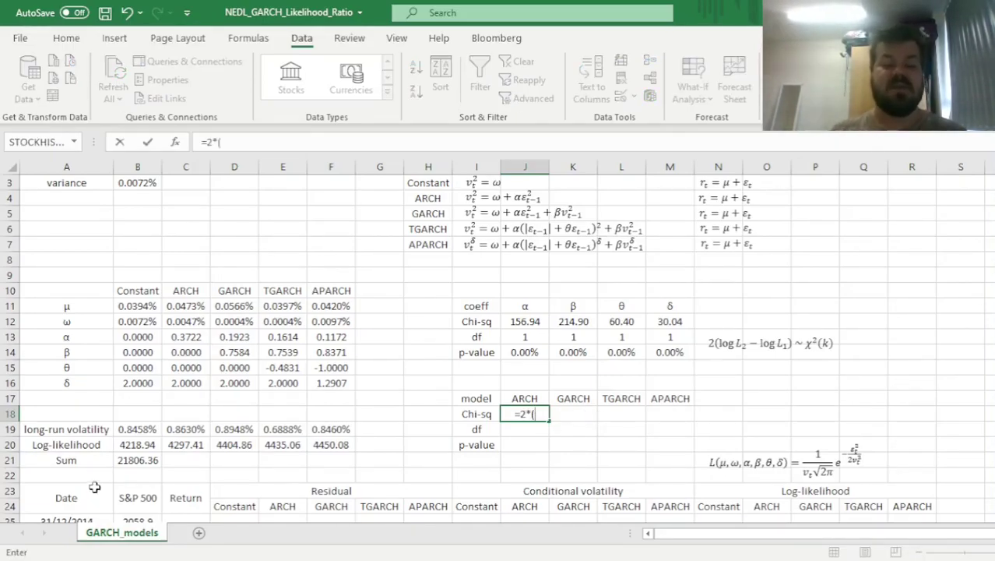
left_click(185, 444)
type("-")
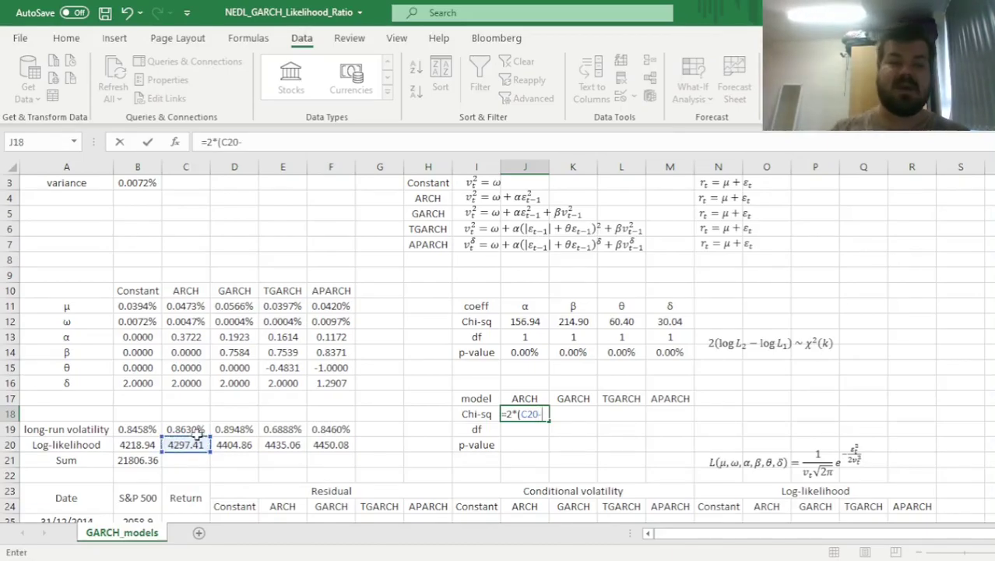
left_click(131, 445)
left_click(246, 140)
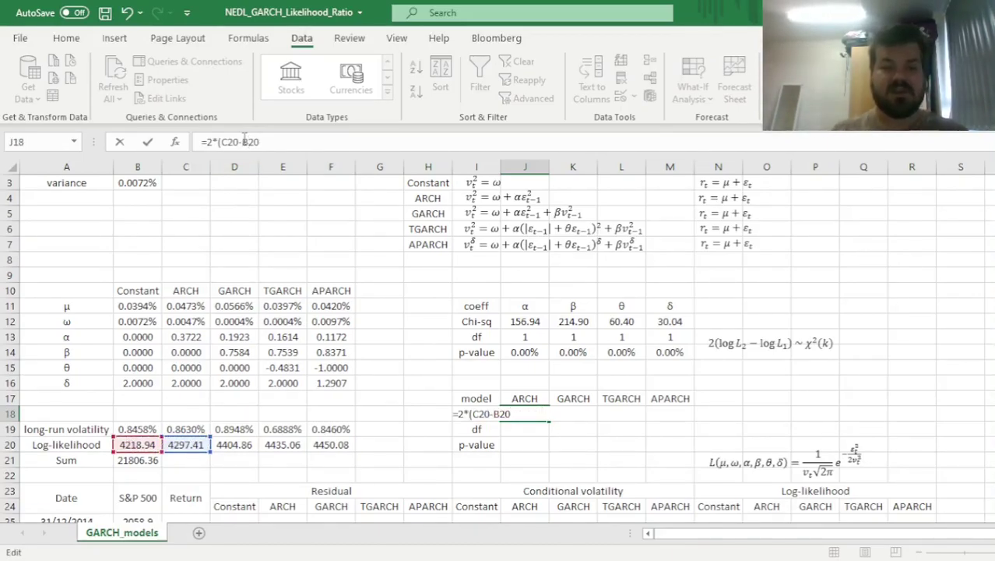
type("$")
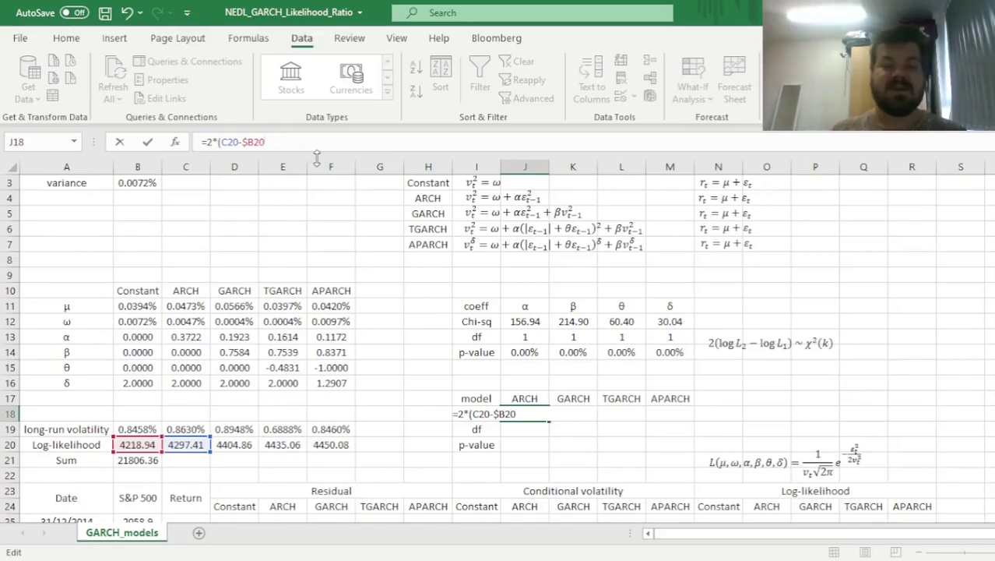
key("Return")
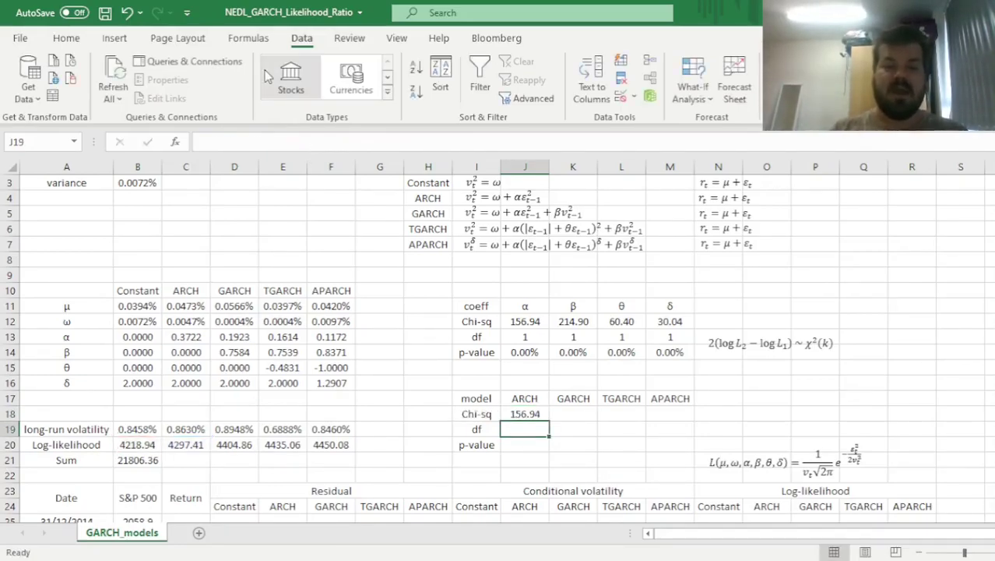
- Fill the J18 Chi-sq formula across to the APARCH column, M18, and check the GARCH formula against the Constant log-likelihood
key("Up")
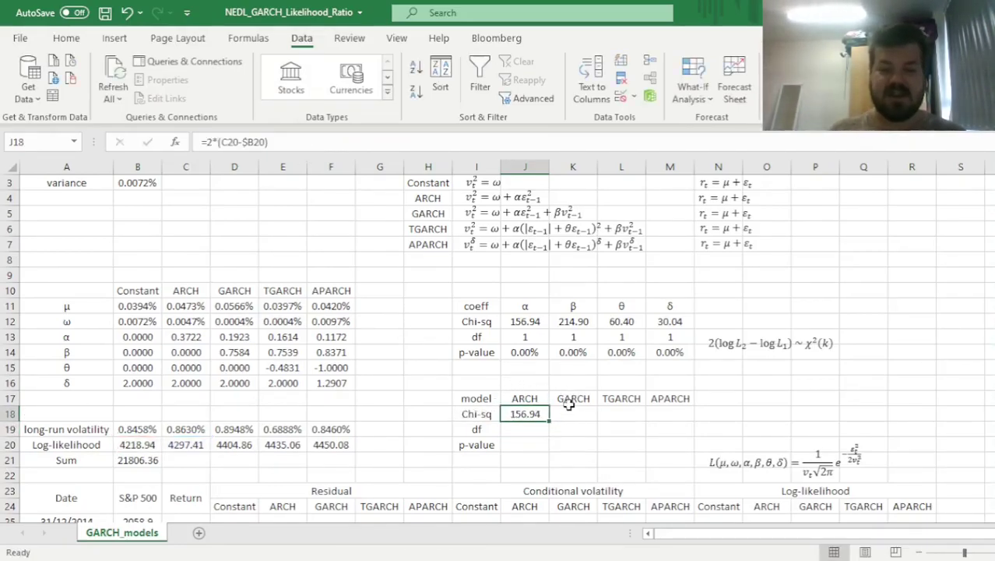
left_click_drag(549, 421, 675, 414)
left_click(572, 414)
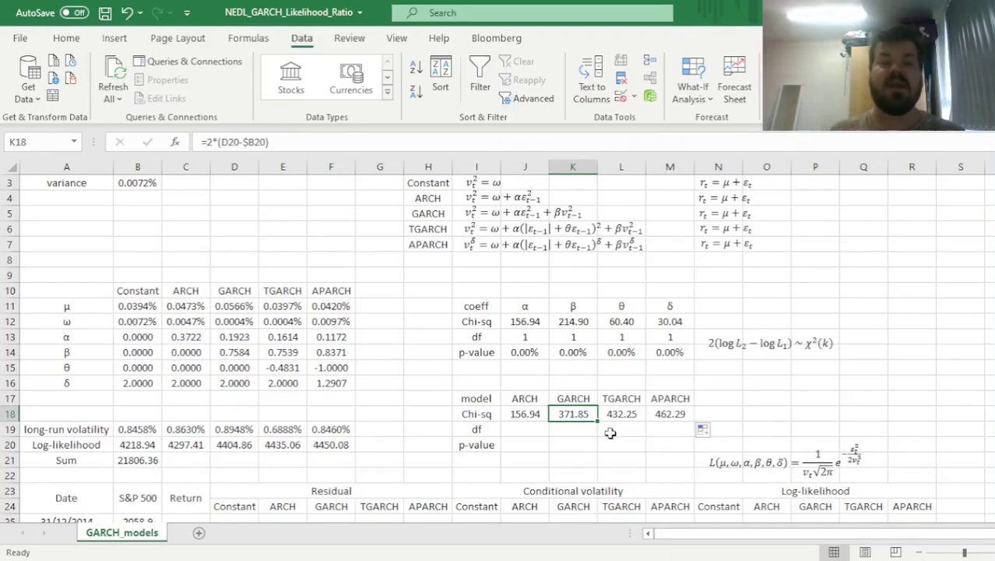
left_click(134, 444)
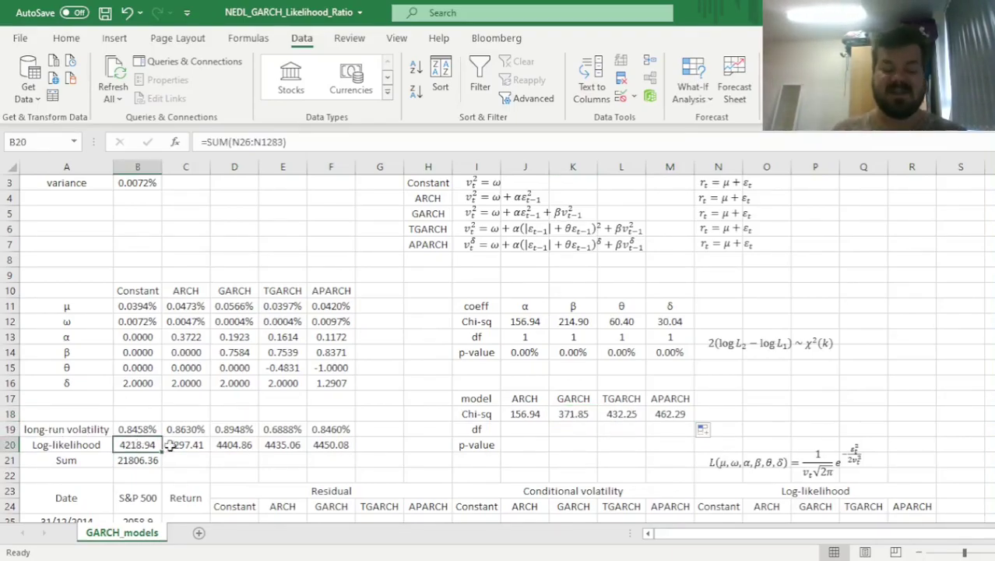
- Enter degrees of freedom 1, 2, 3 and 4 for the ARCH, GARCH, TGARCH and APARCH model tests in J19:M19
left_click(521, 429)
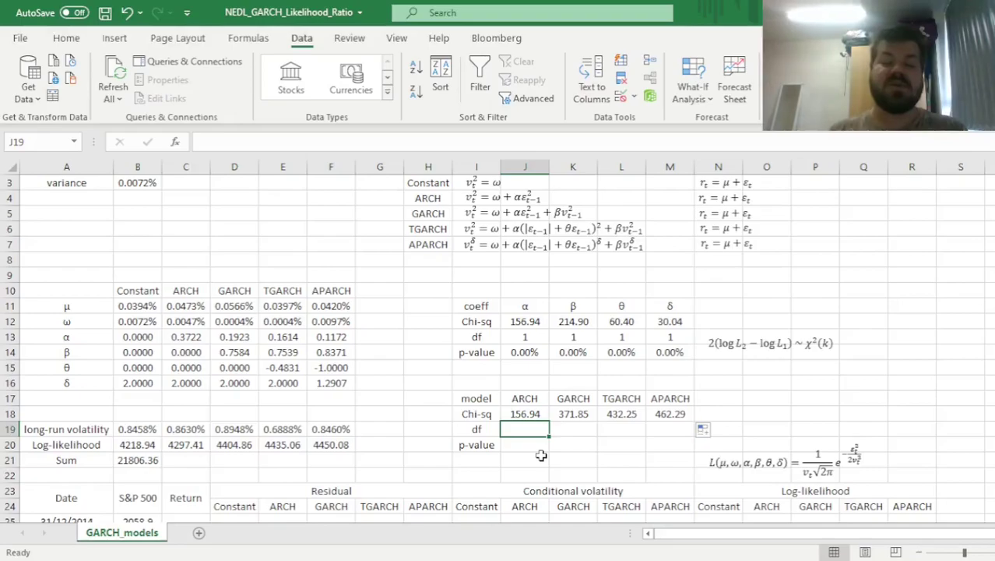
type("1")
key("Tab")
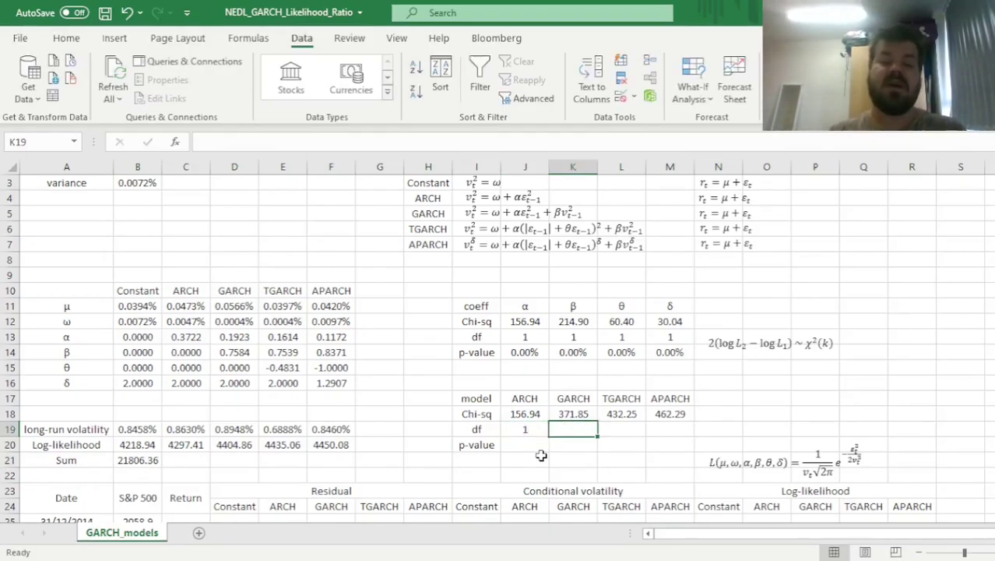
type("2")
key("Tab")
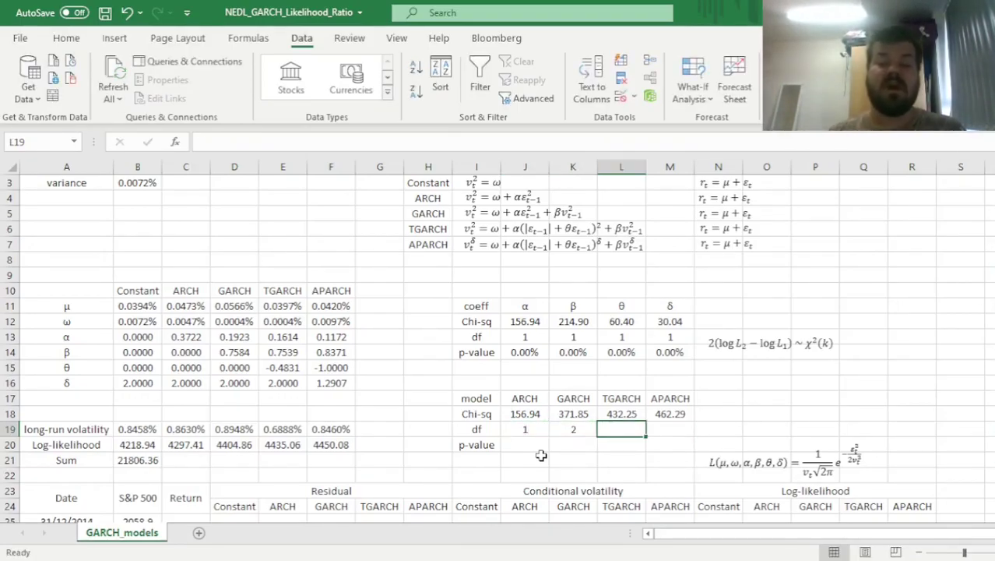
type("3")
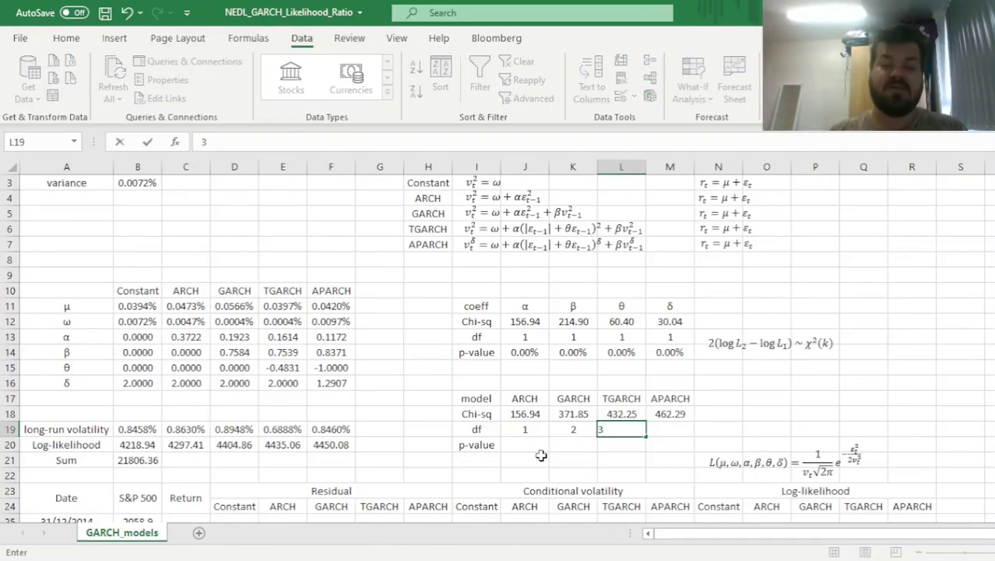
key("Tab")
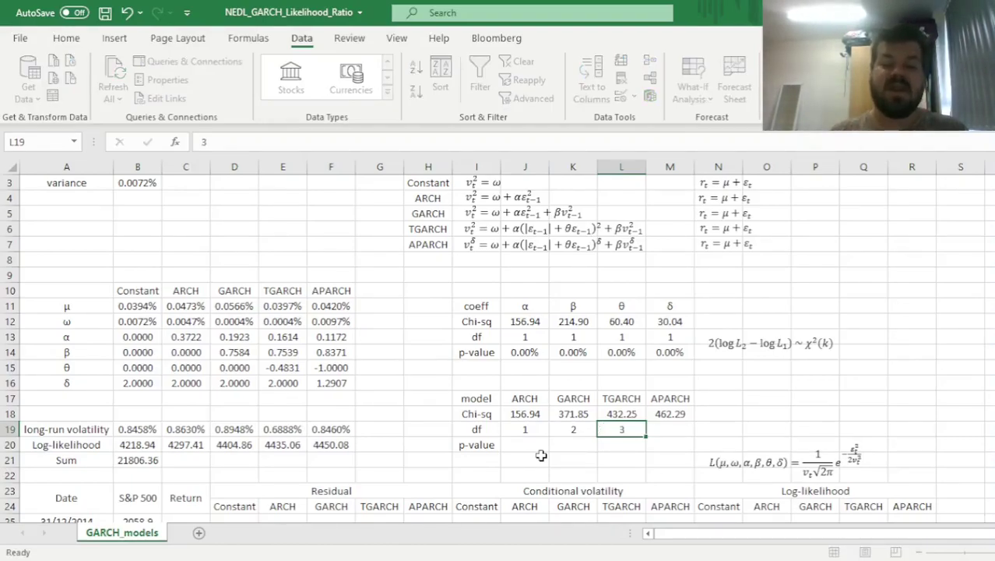
type("4")
key("Tab")
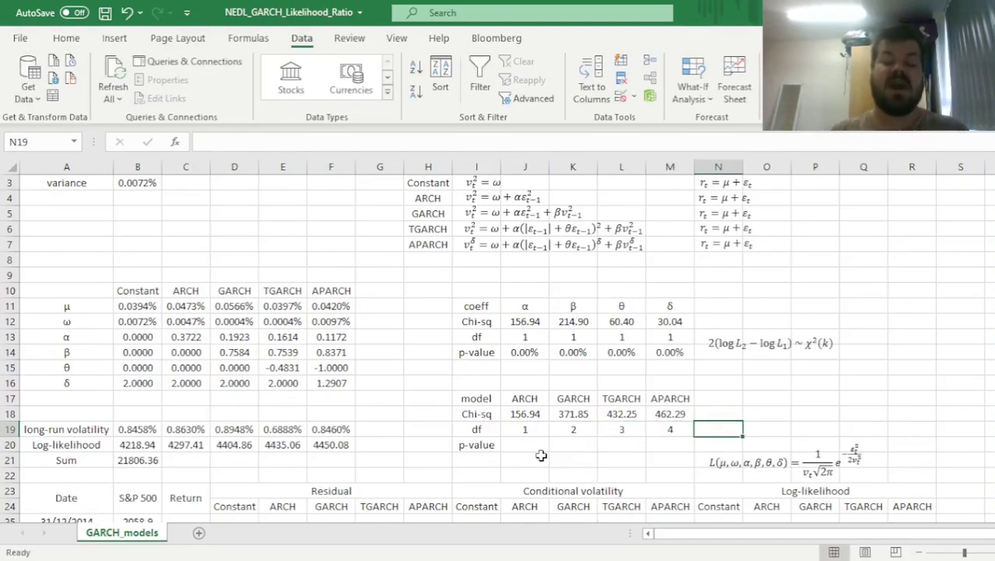
- Copy the p-value formula from J14 to J20 and fill it across to the APARCH column, M20
key("Left")
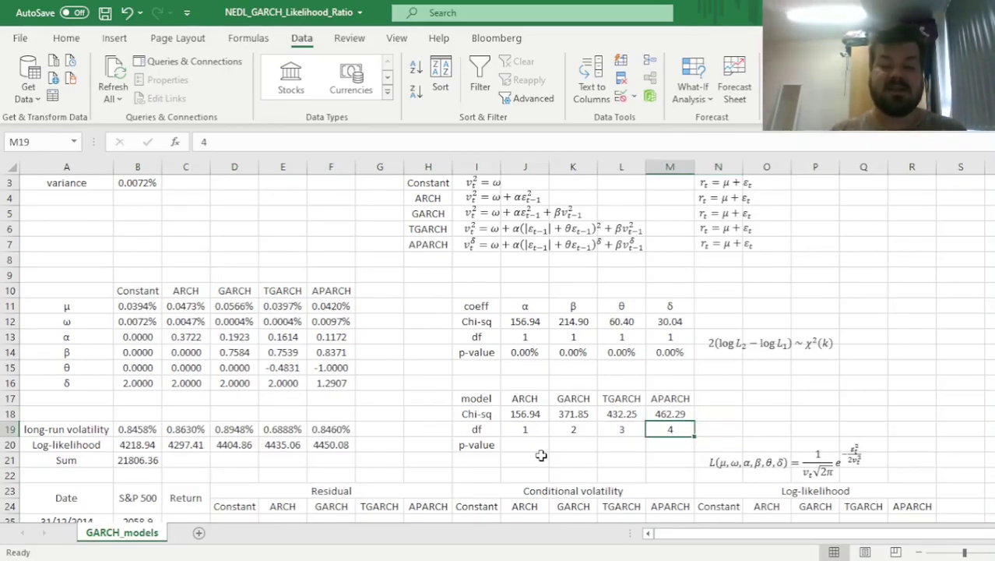
key("Down")
key("Left")
key("Left")
key("Left")
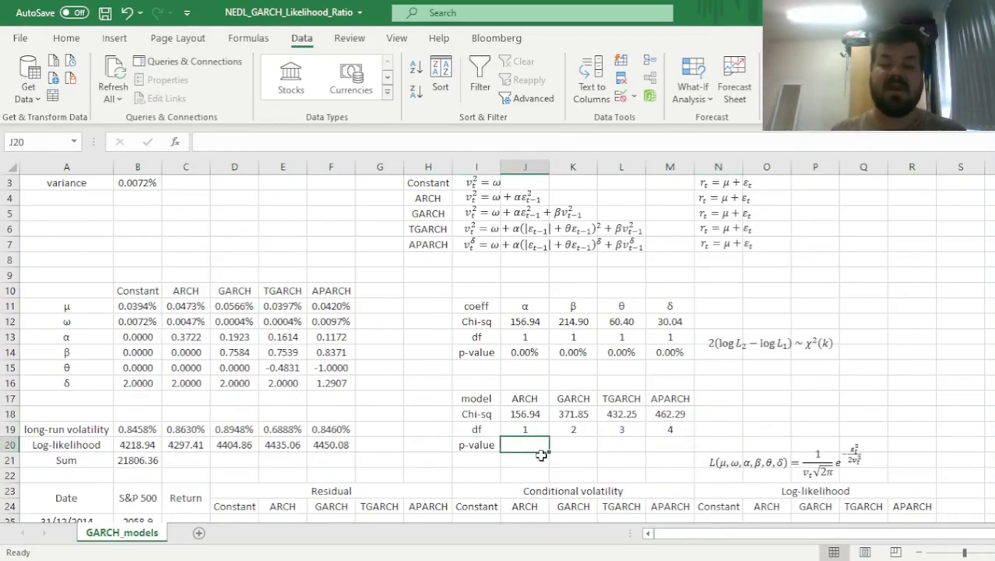
left_click(524, 351)
key("ctrl+c")
left_click(532, 441)
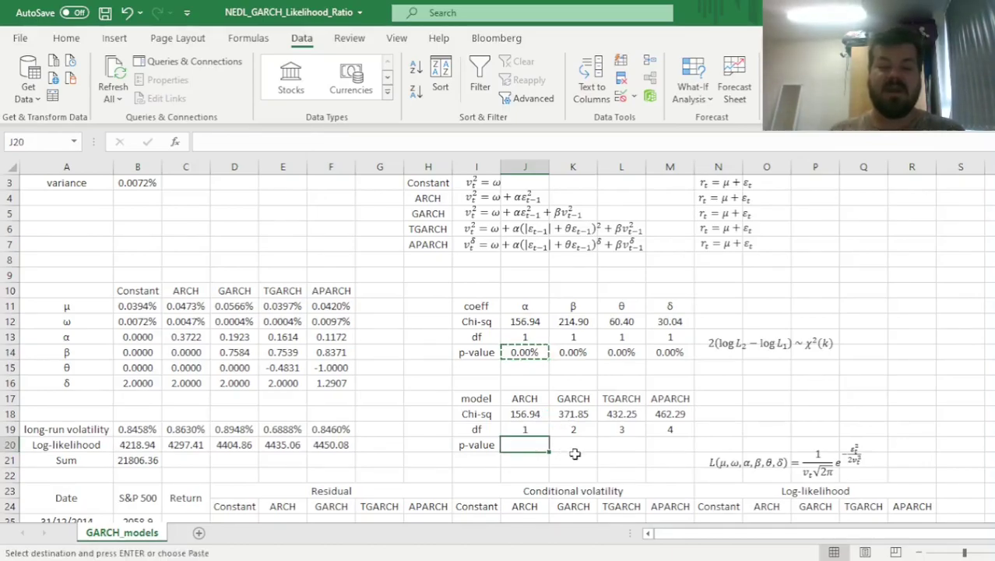
key("ctrl+v")
left_click_drag(547, 452, 656, 445)
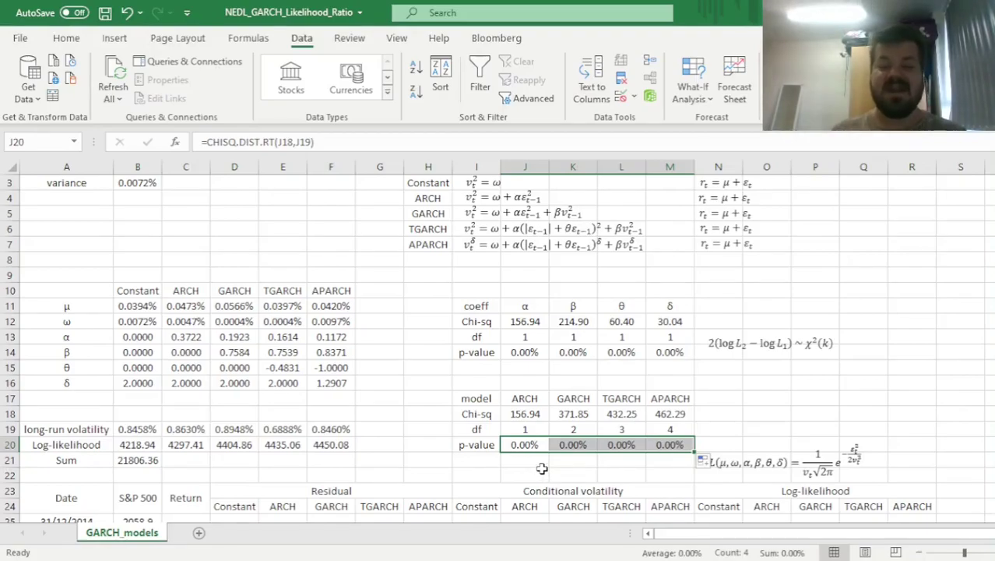
- Review the model p-values in J20:M20 alongside the APARCH log-likelihood in F20
left_click_drag(532, 444, 653, 444)
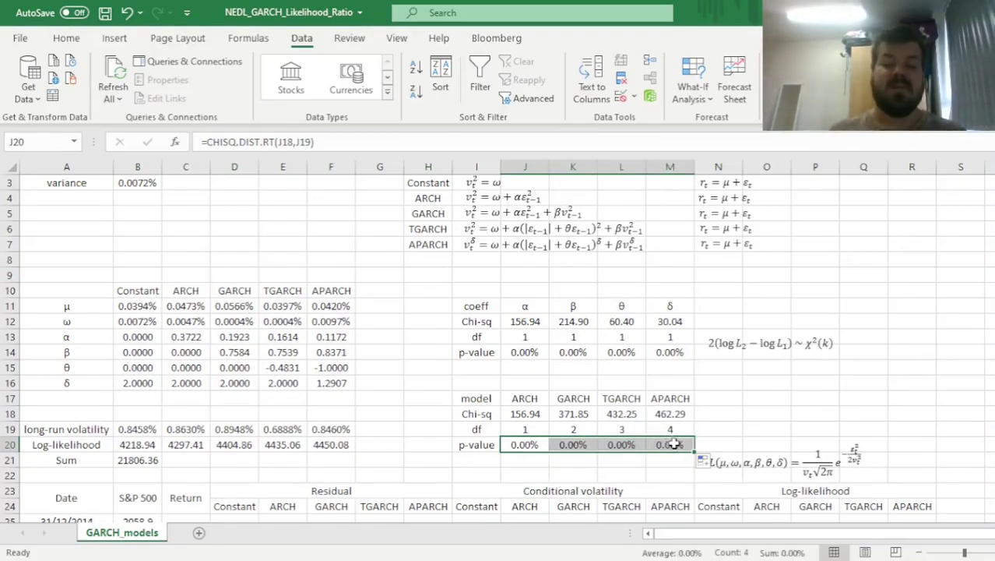
left_click(328, 448)
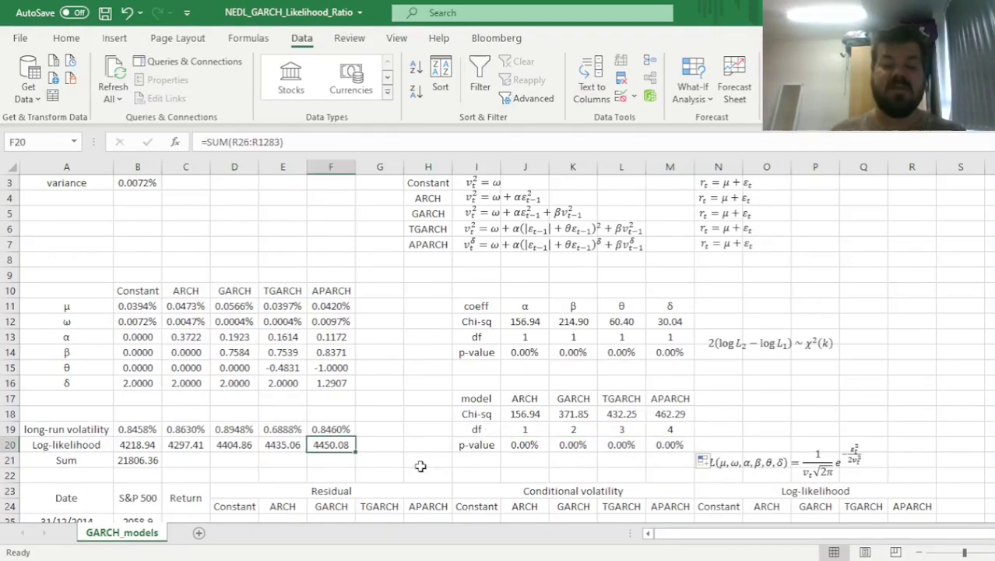
left_click_drag(521, 441, 667, 443)
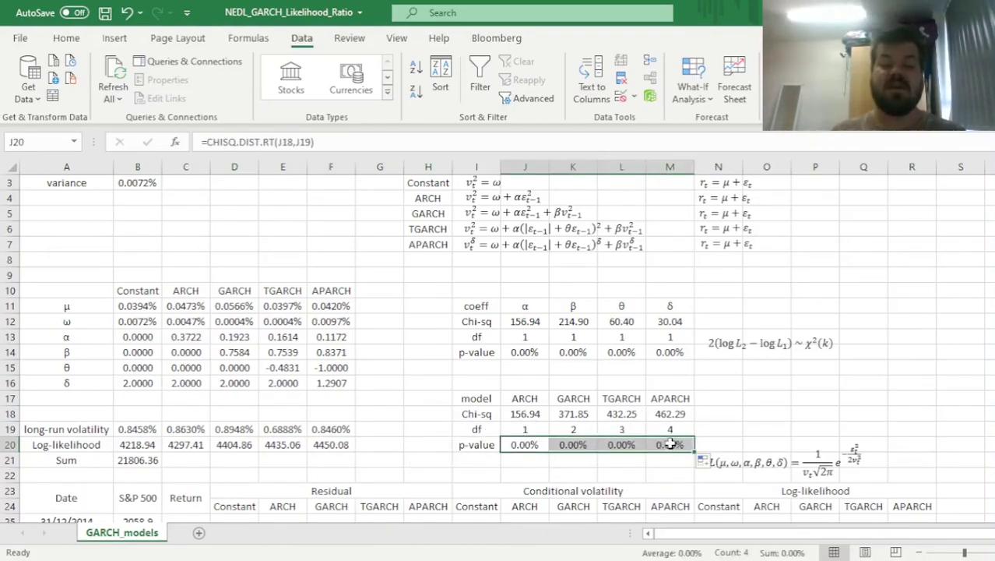
left_click(666, 444)
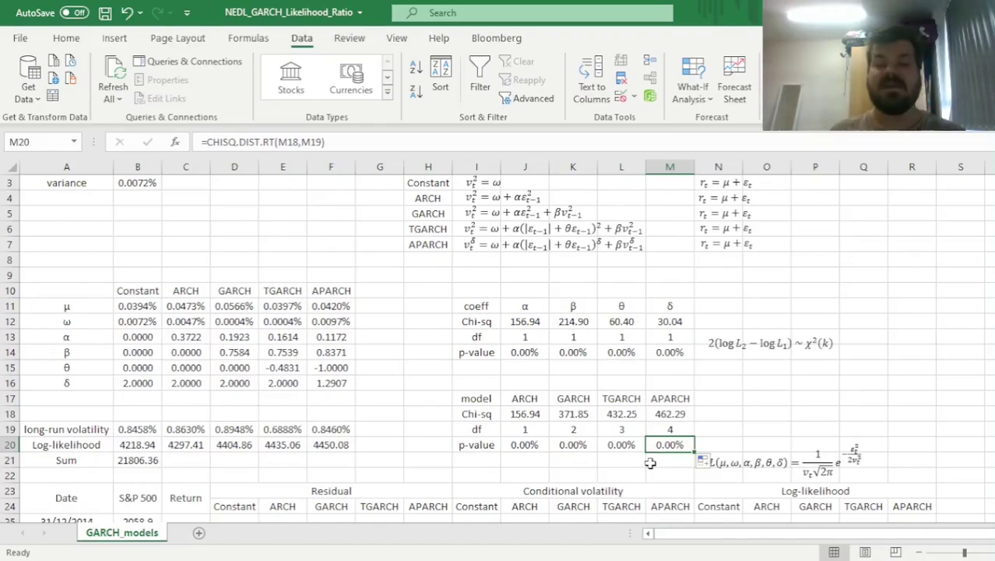